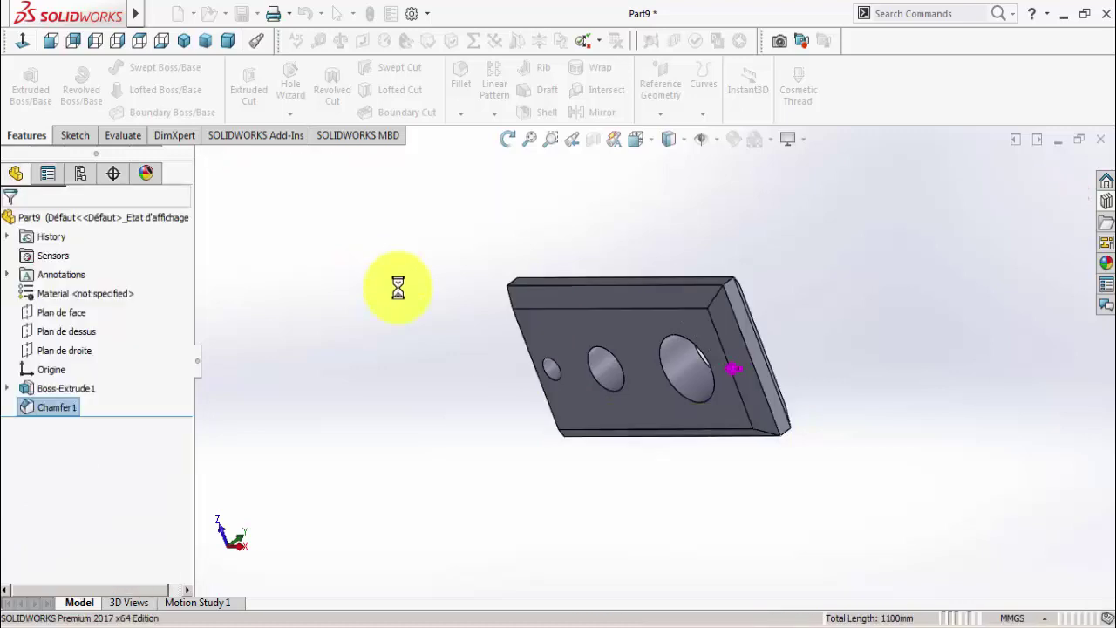
Consult the Part 1 reference drawing and chamfer the upper edges of the three holes 5 mm at 45°
left_click(506, 141)
mouse_move(531, 241)
left_mouse_down()
mouse_move(506, 427)
mouse_move(576, 523)
mouse_move(511, 547)
mouse_move(515, 232)
left_mouse_up()
left_click(507, 141)
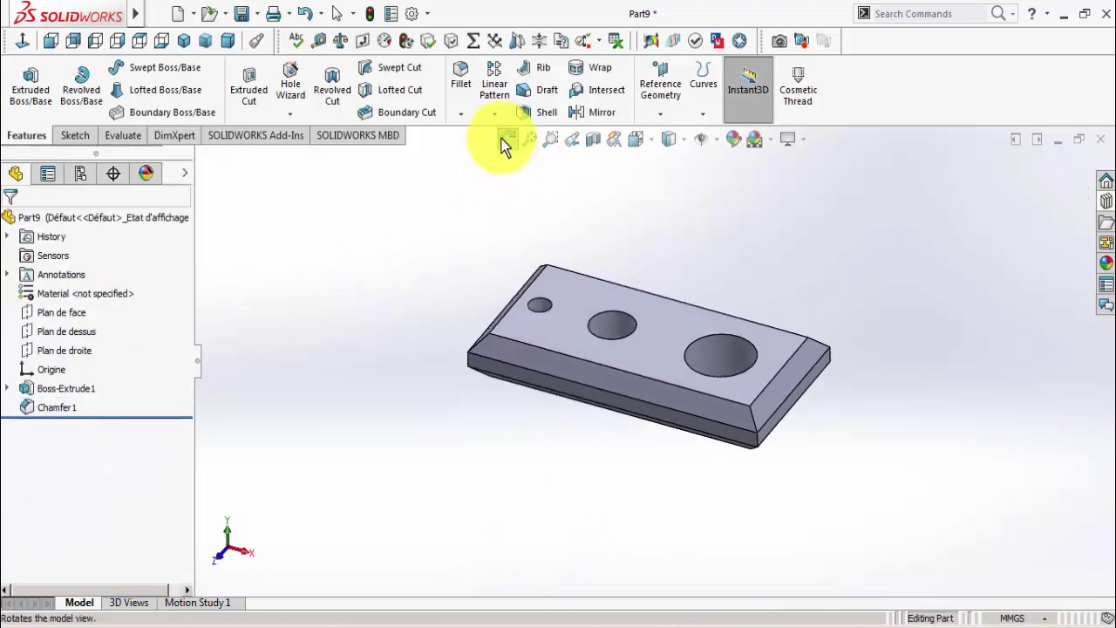
left_click(451, 625)
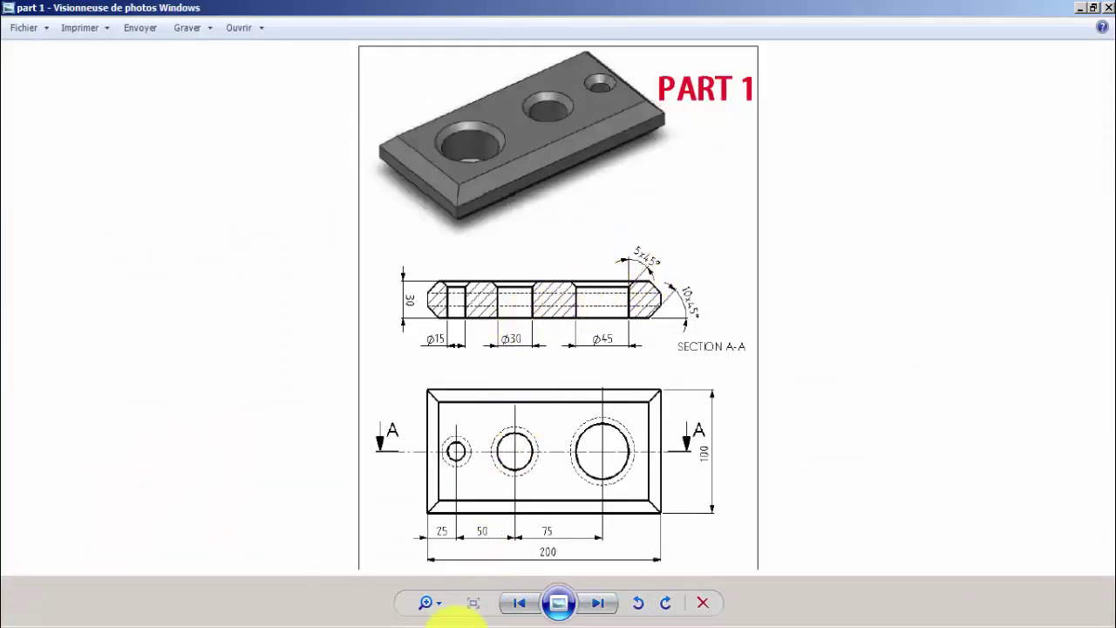
left_click(460, 616)
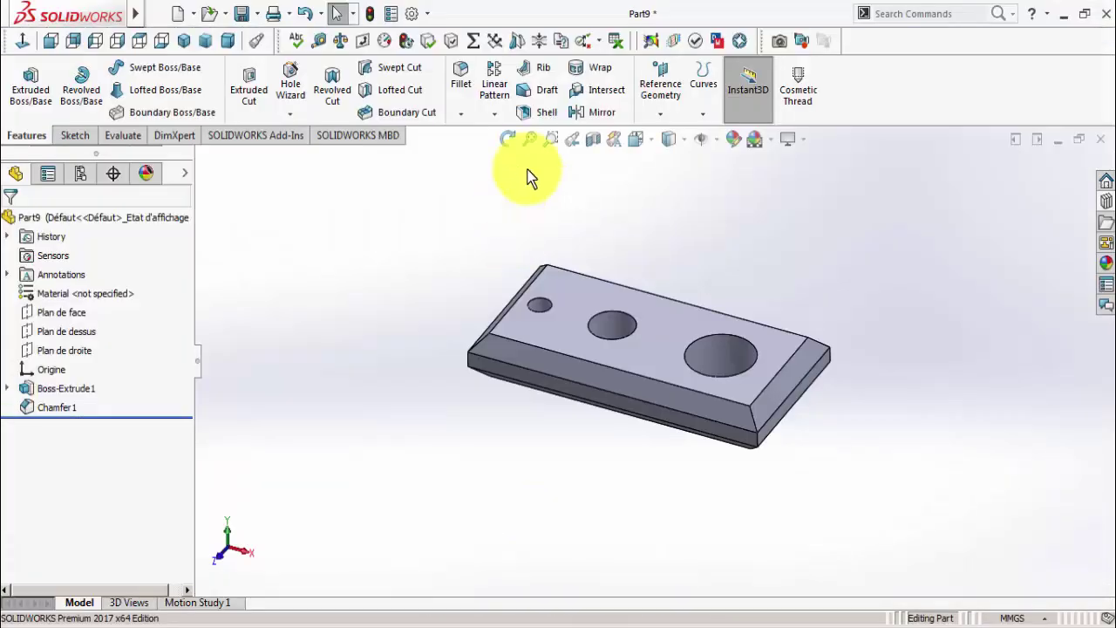
left_click(472, 117)
left_click(471, 152)
left_click(95, 568)
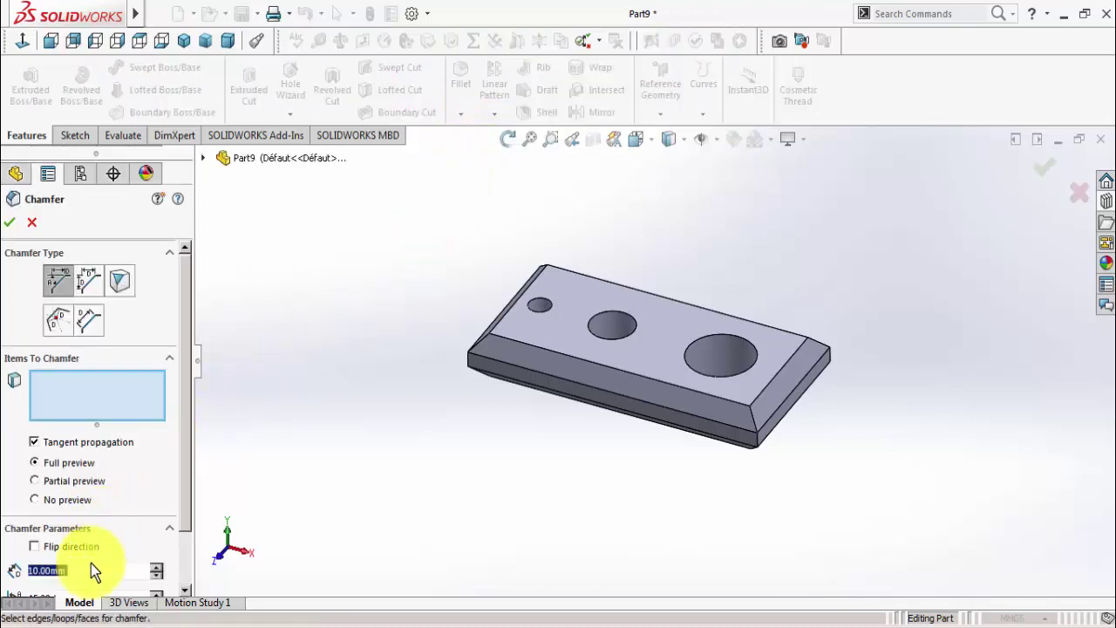
type("5")
key("Return")
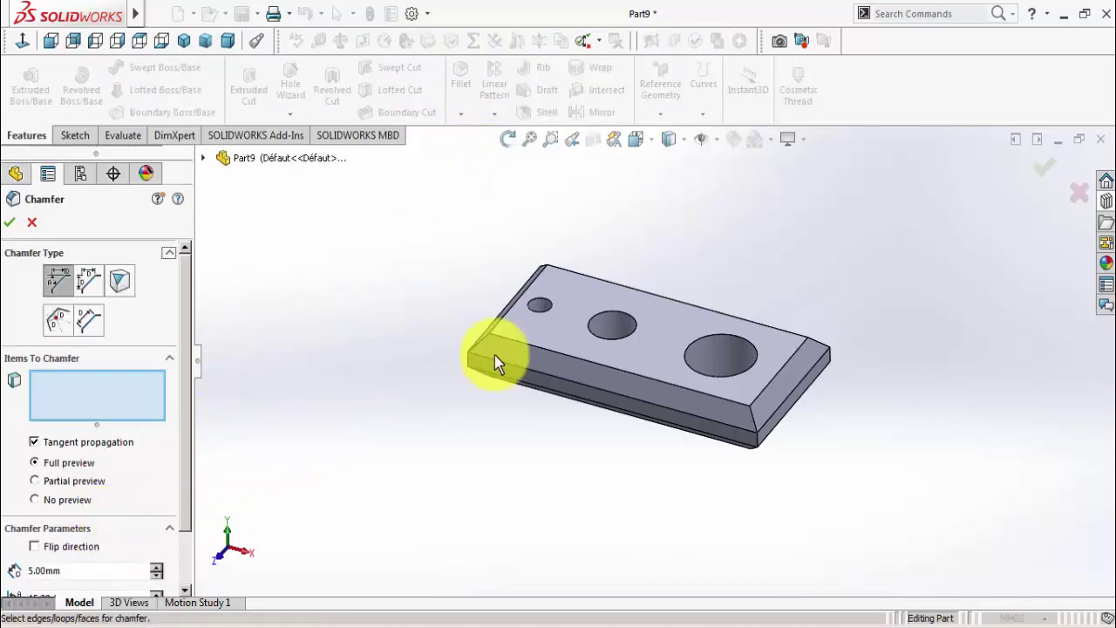
left_click(539, 312)
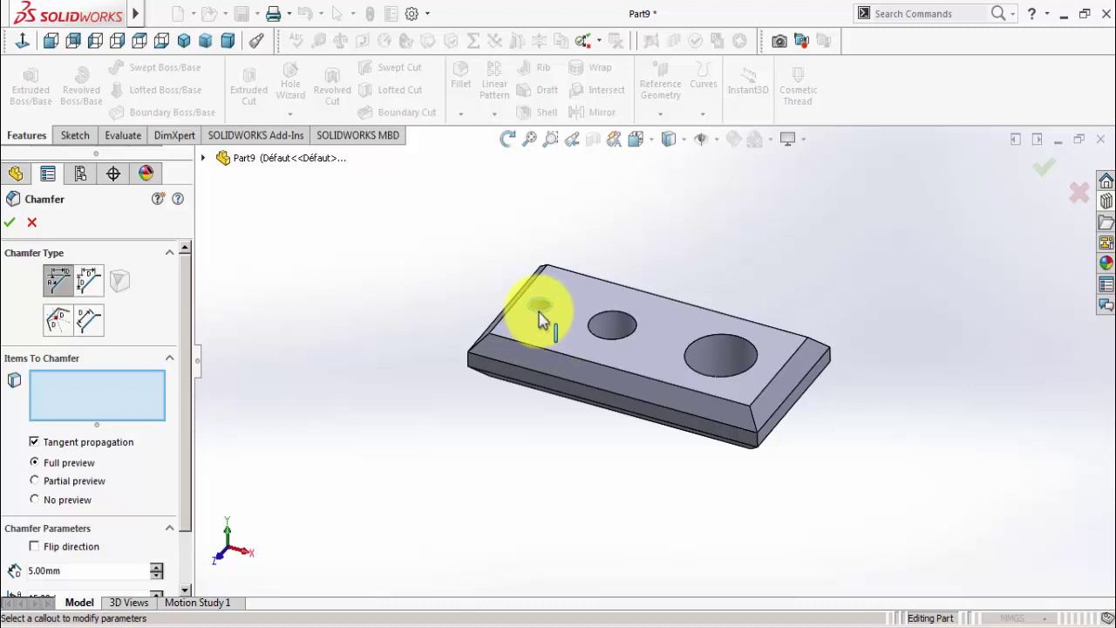
left_click(625, 341)
left_click(725, 379)
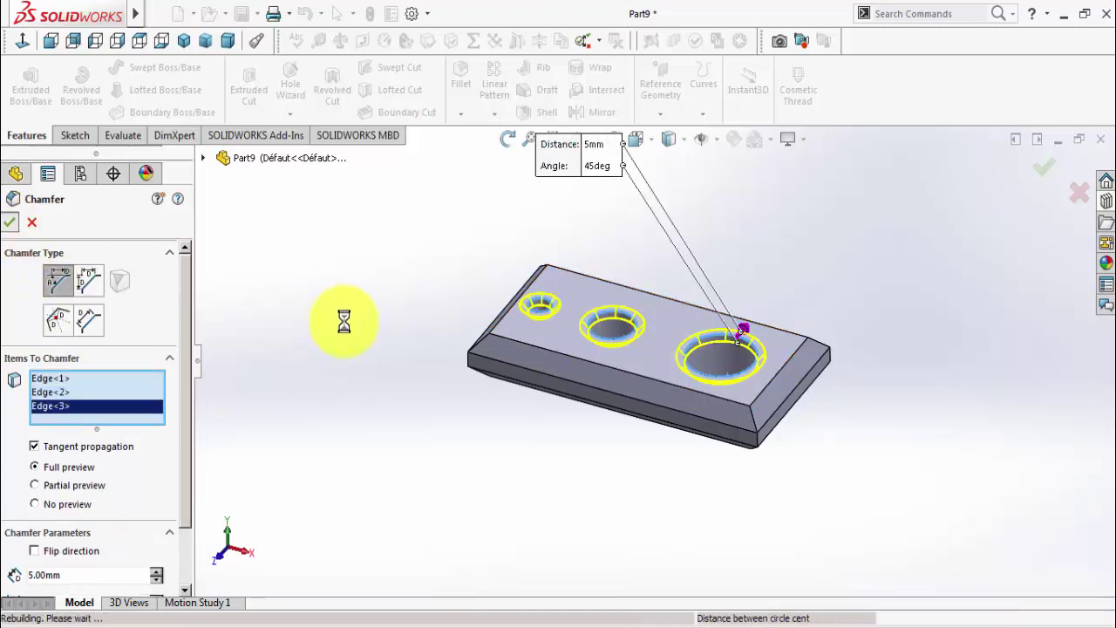
Show the part in isometric view and apply a bright green colour to the whole part
left_click(183, 41)
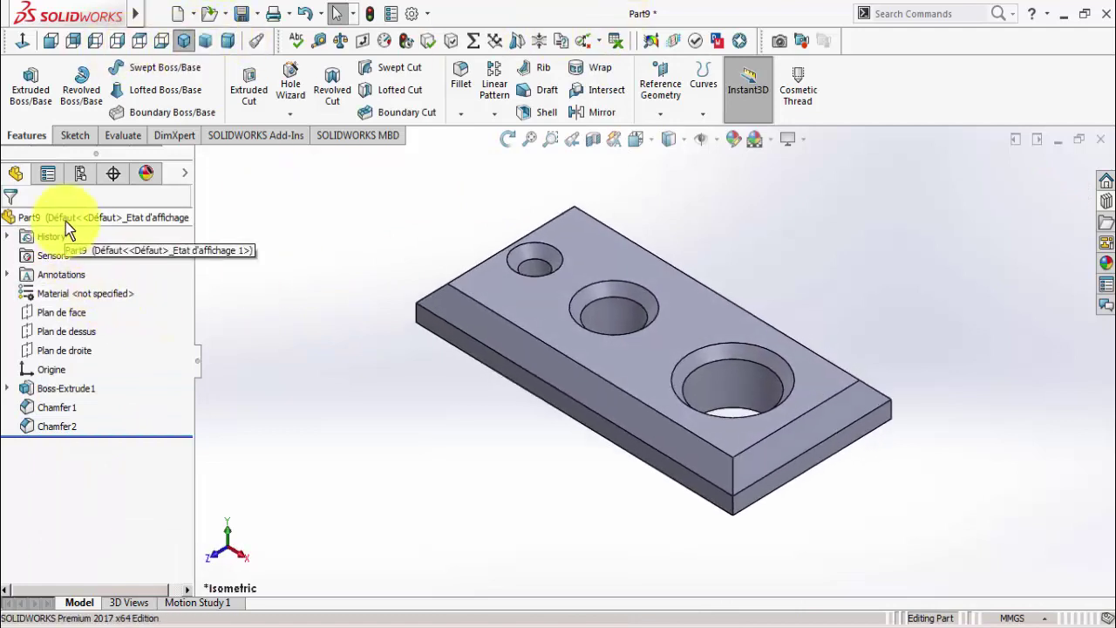
right_click(65, 221)
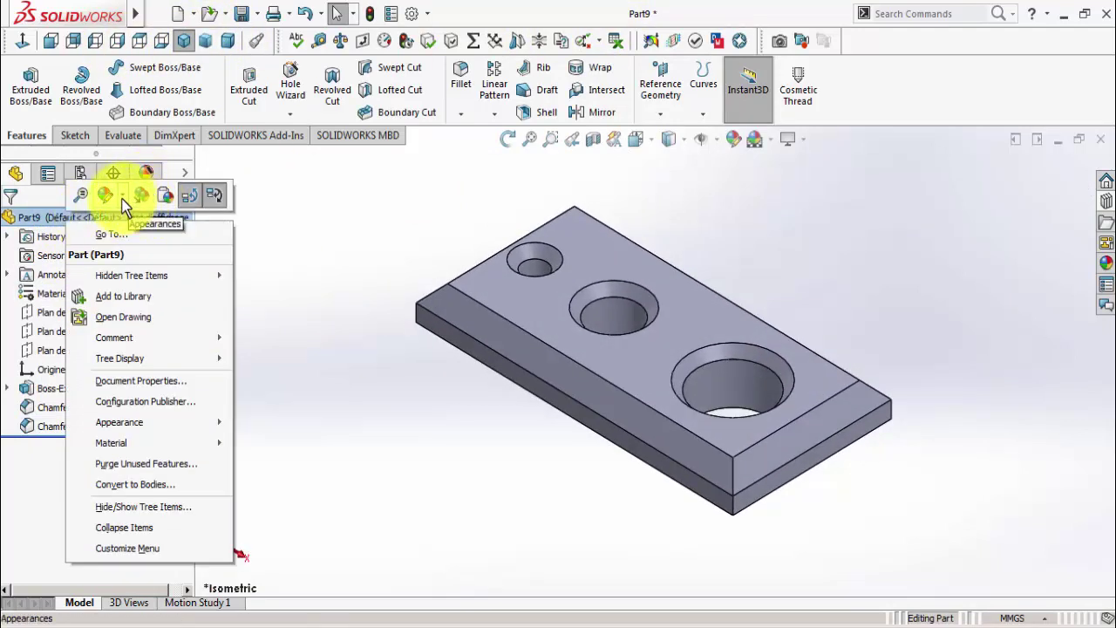
left_click(122, 197)
left_click(121, 241)
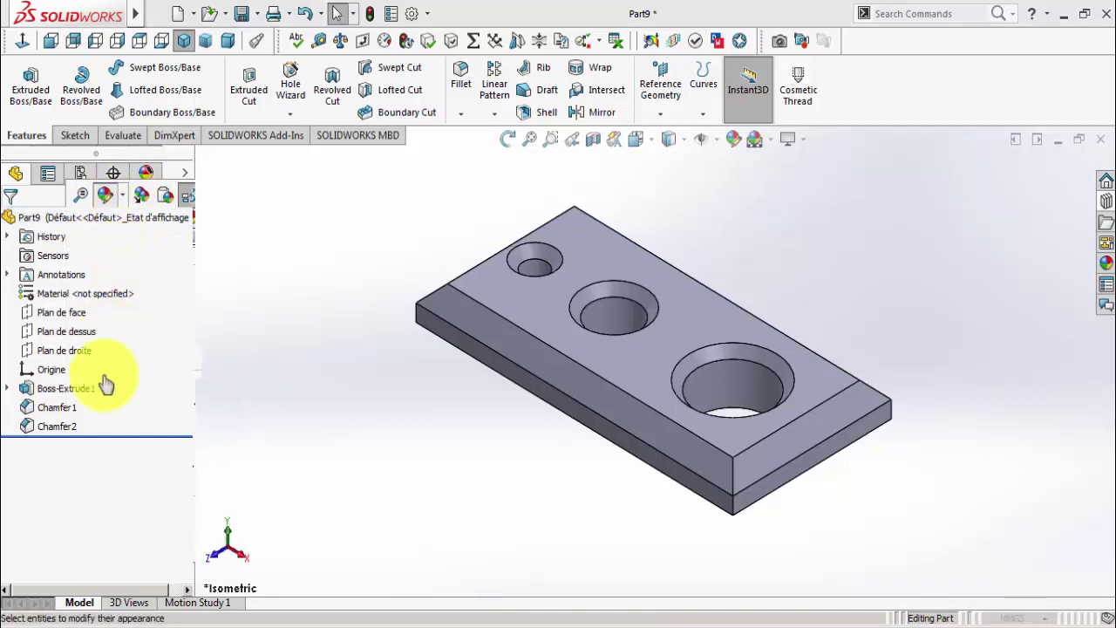
scroll(192, 414, "down", 2)
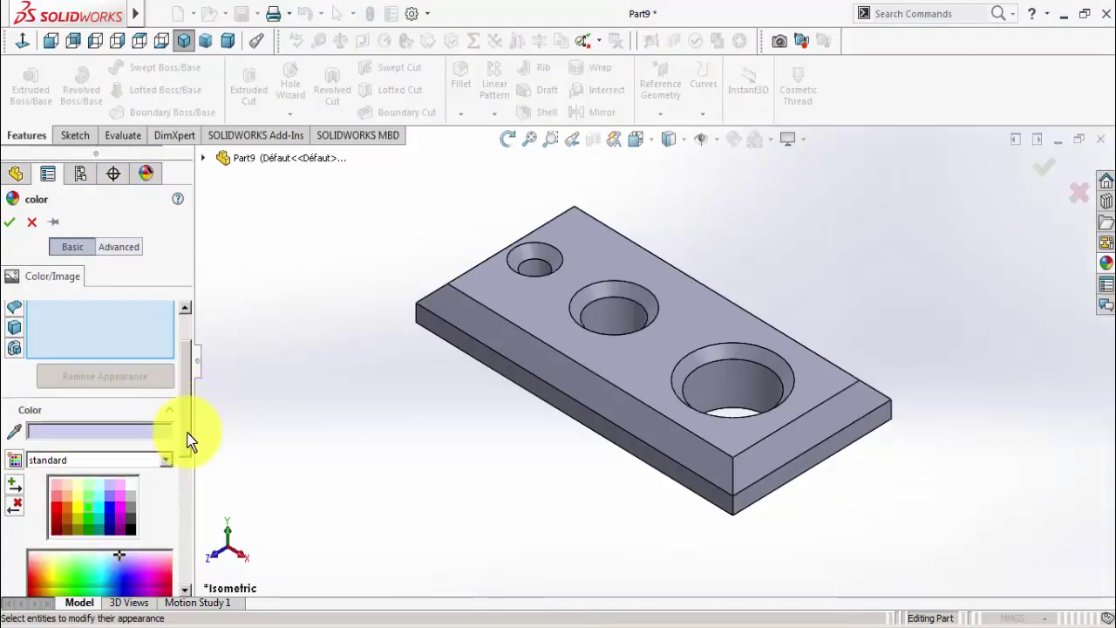
left_click(88, 512)
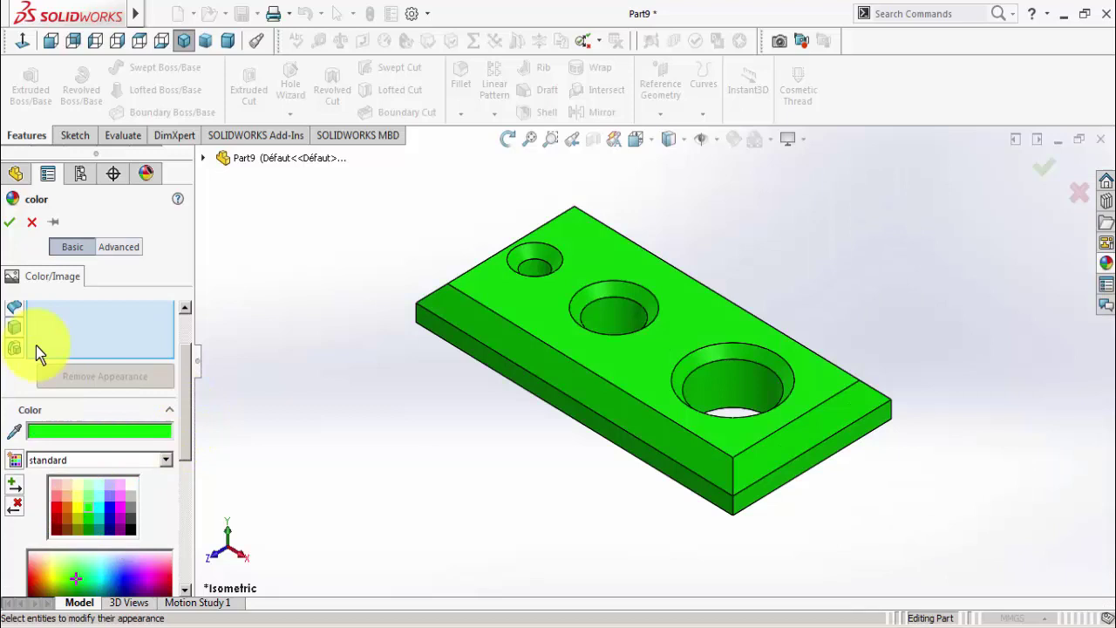
left_click(8, 222)
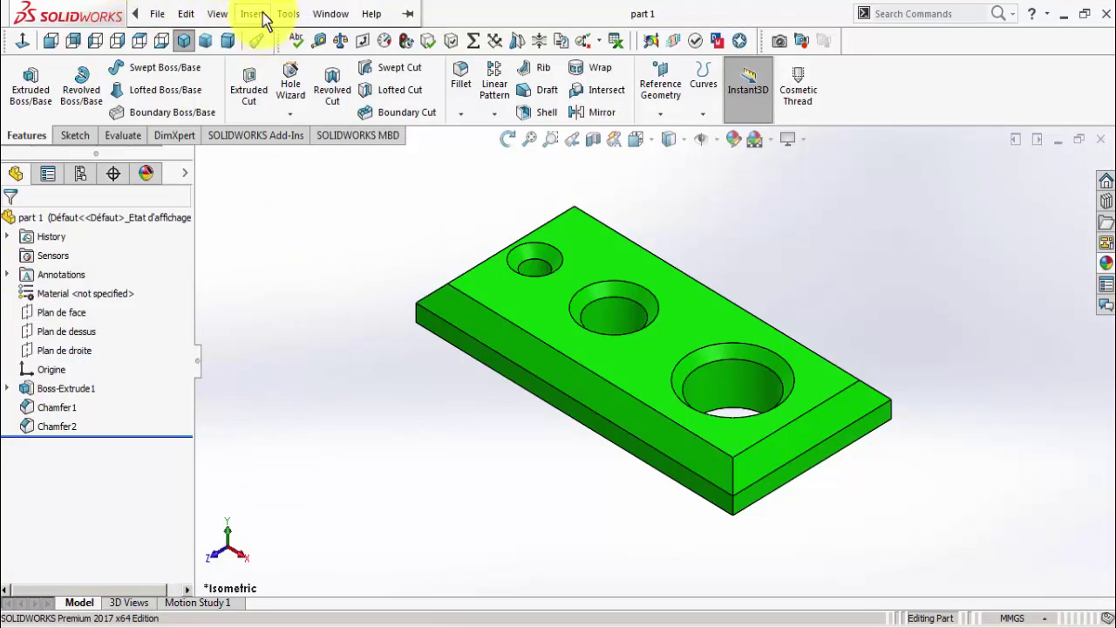
Save the part as "part 1" in the 30 A folder, replacing the existing file
left_click(154, 14)
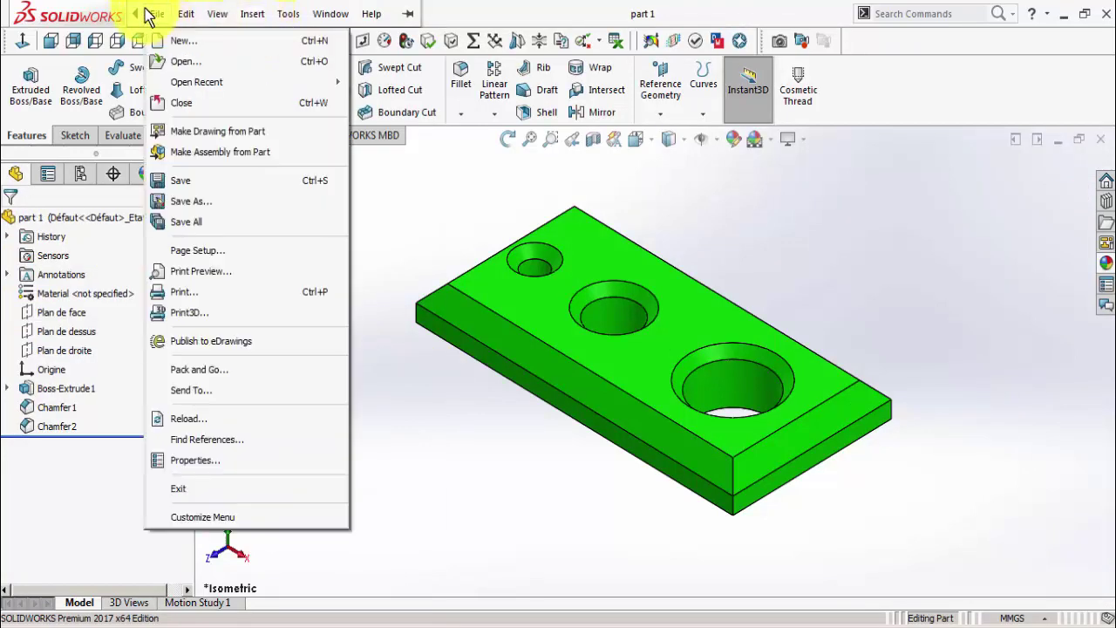
left_click(258, 209)
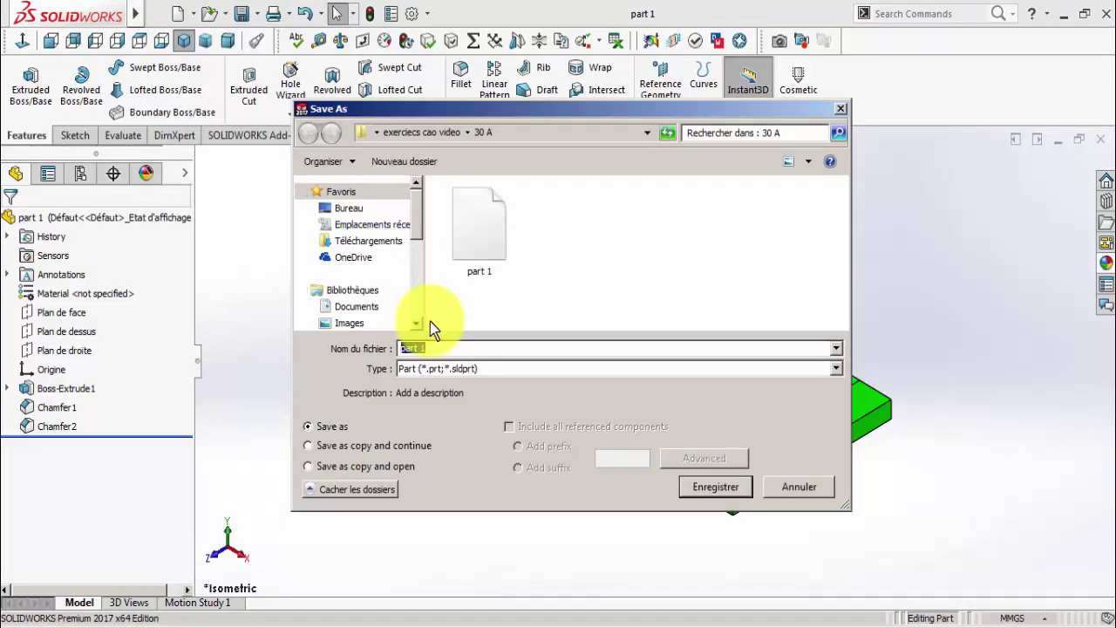
type("part 1")
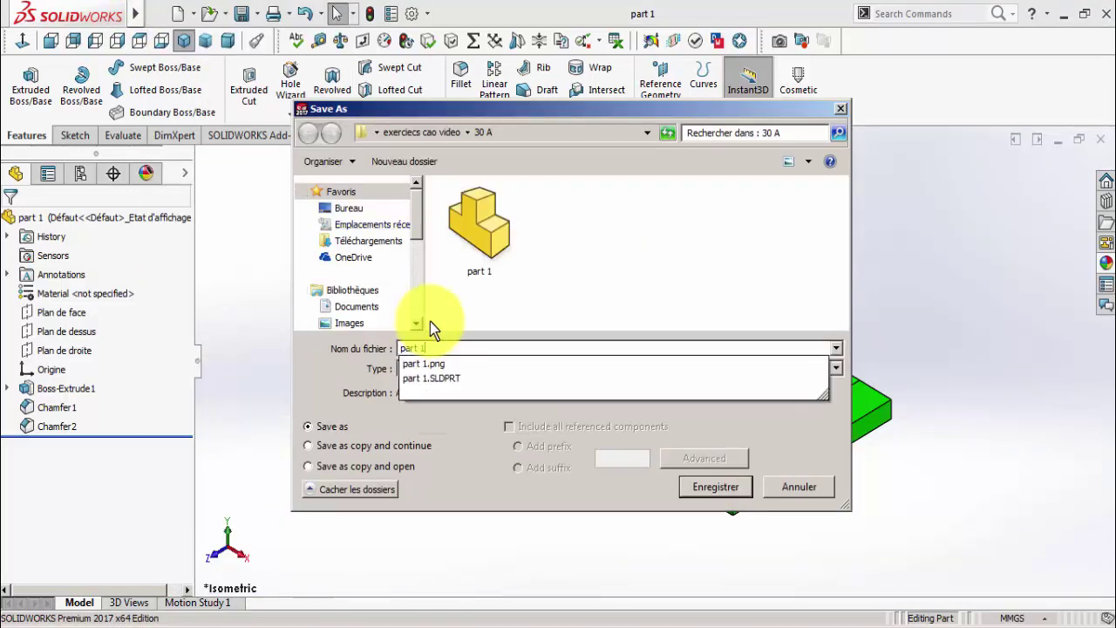
key("Return")
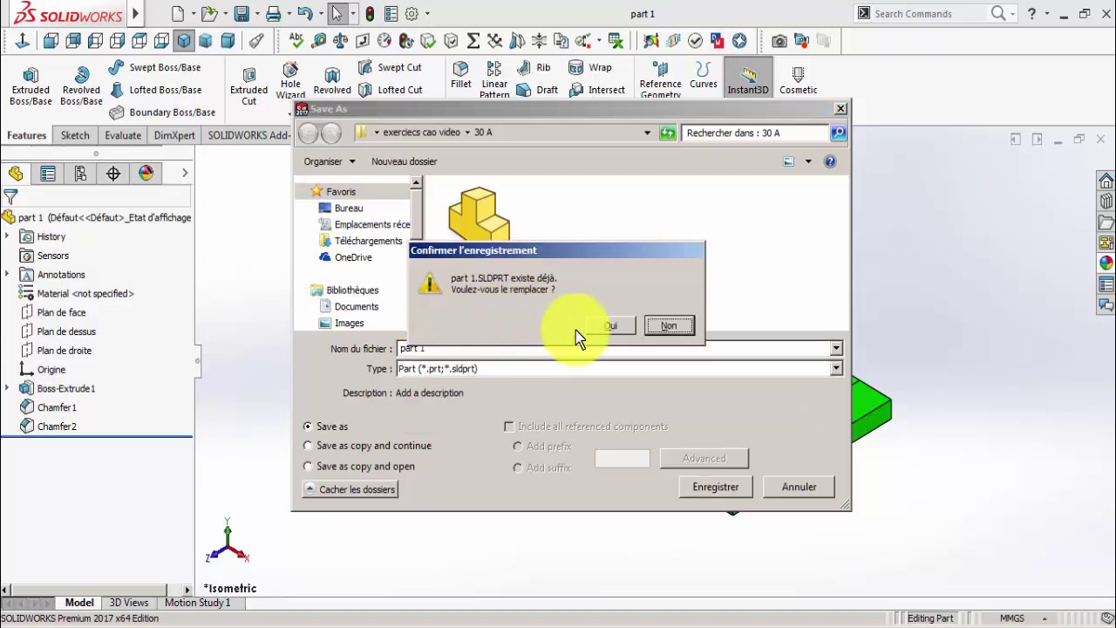
left_click(608, 325)
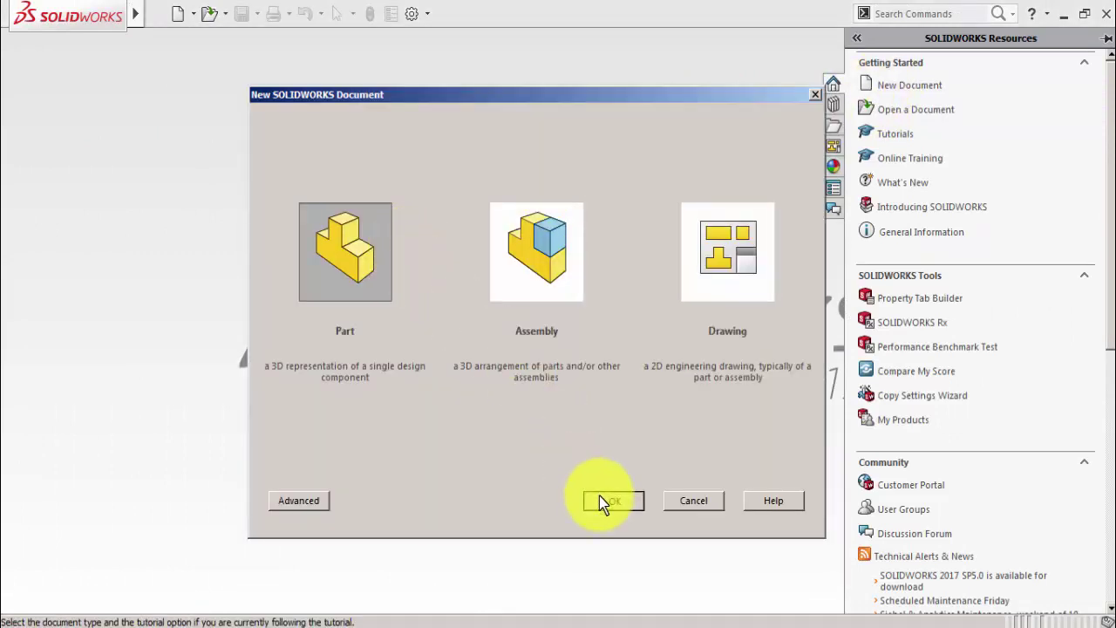
Create a new part document and check the Part 2 reference drawing
left_click(599, 496)
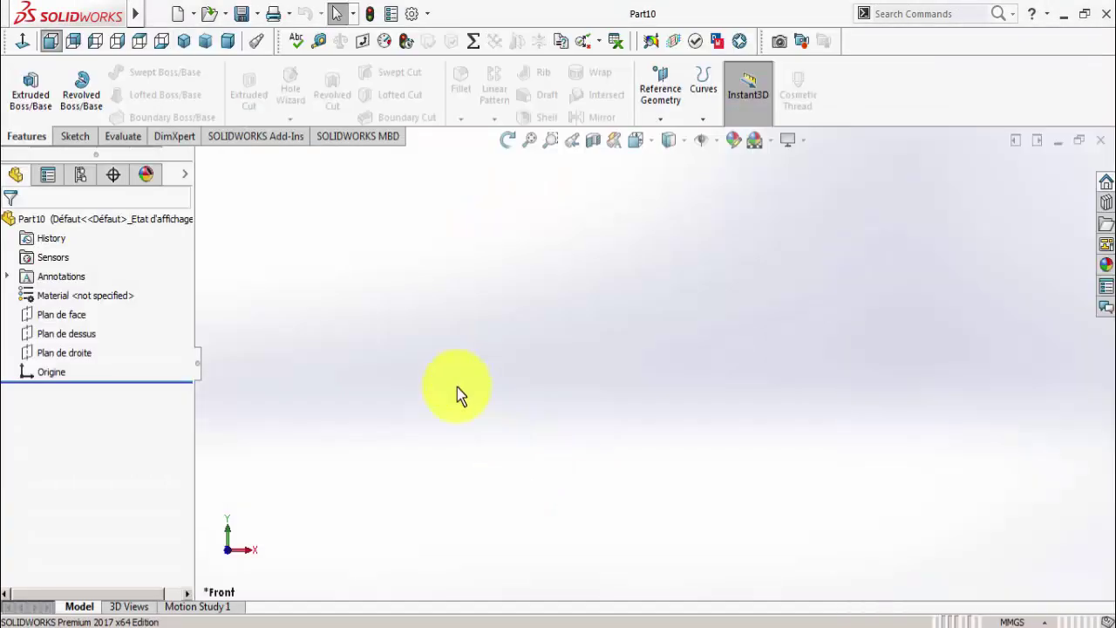
left_click(388, 609)
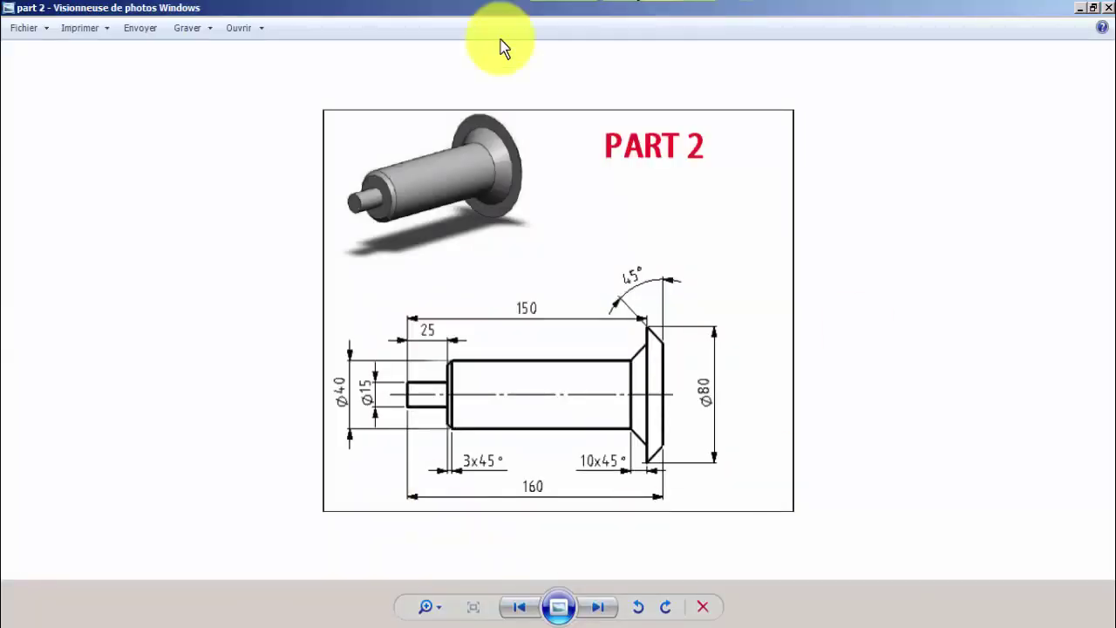
left_click(383, 624)
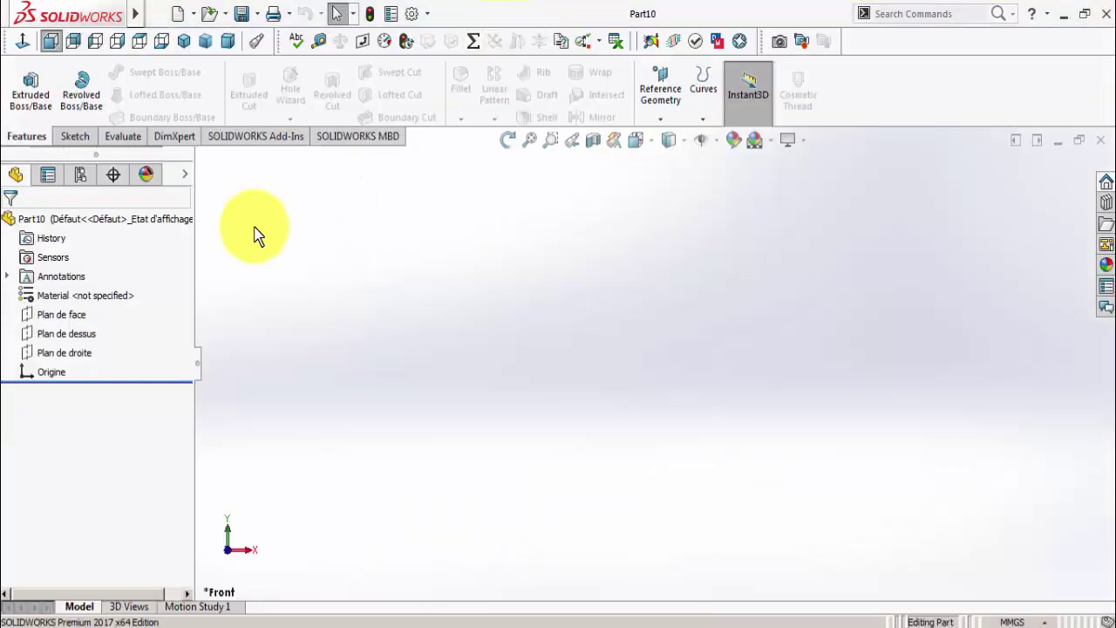
Start a sketch on Plan de face and draw a horizontal construction midpoint line about 108 mm long, centred on the origin
left_click(66, 136)
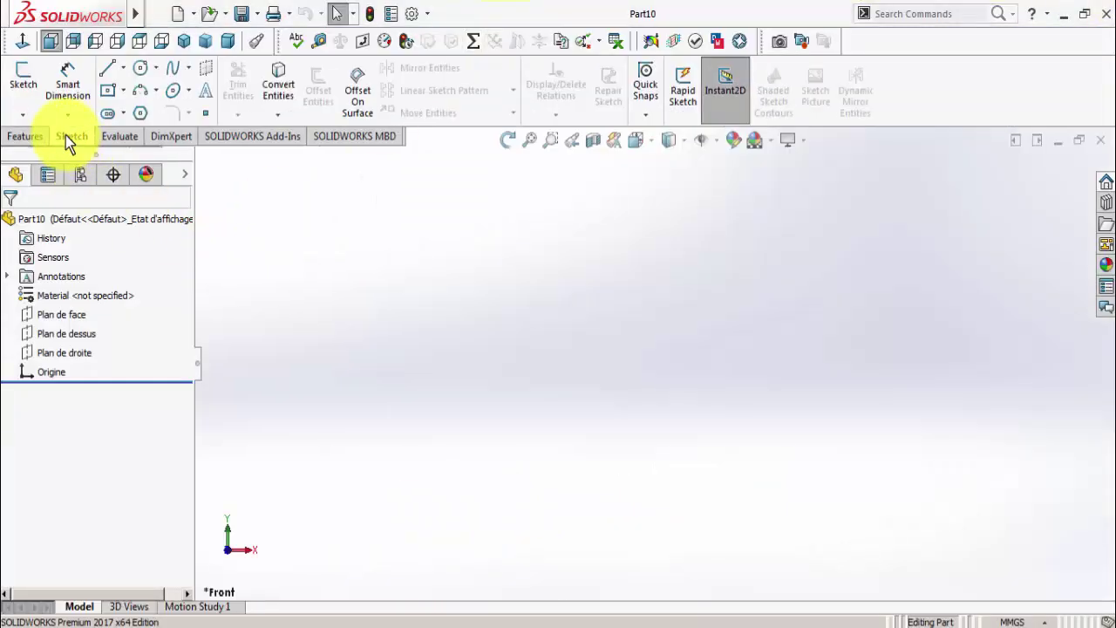
left_click(61, 315)
left_click(10, 86)
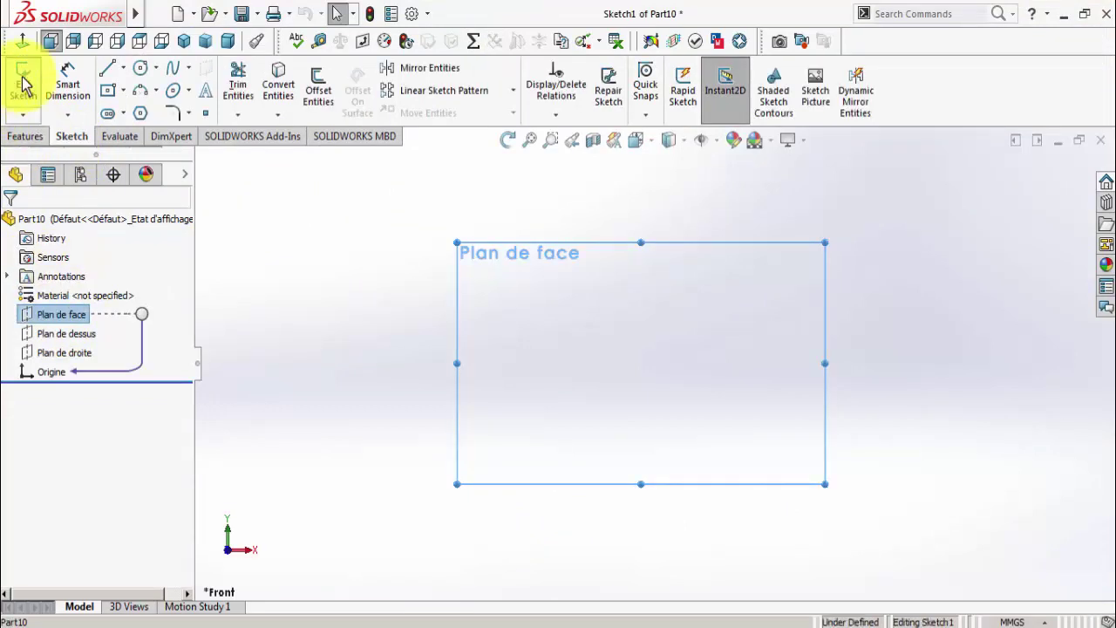
left_click(124, 67)
left_click(137, 132)
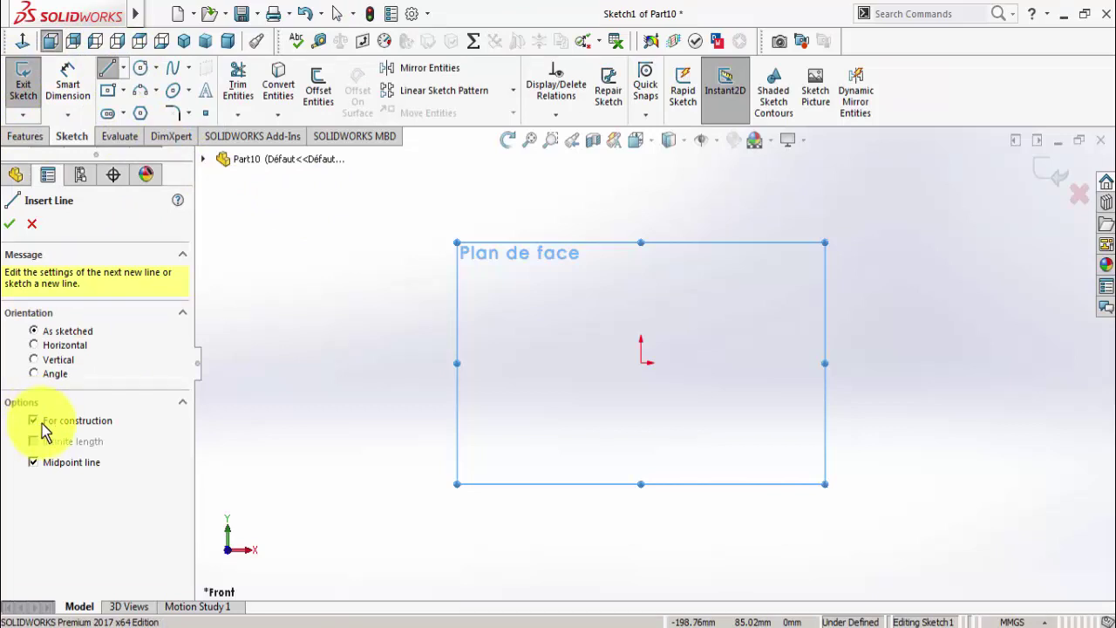
left_click(642, 362)
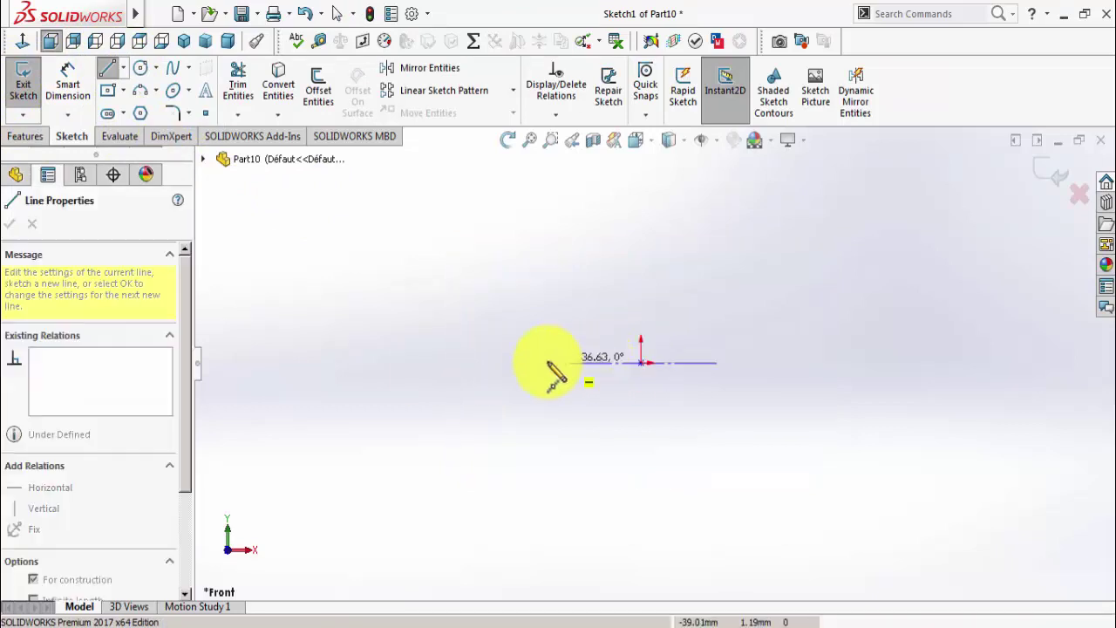
left_click(529, 362)
right_click(530, 364)
left_click(559, 382)
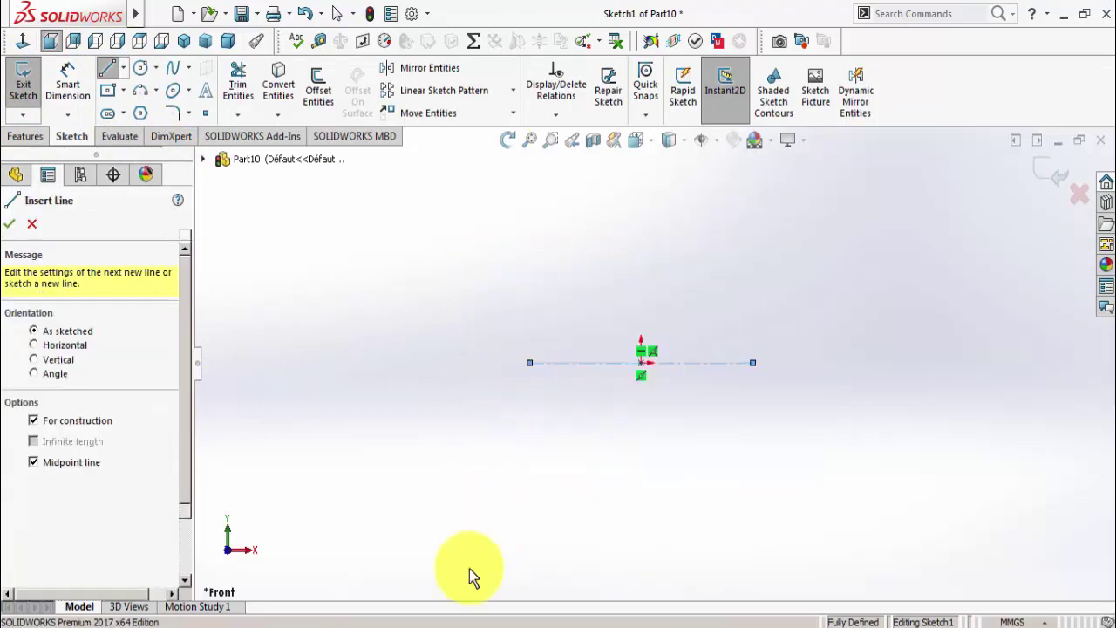
Check the overall length in the Part 2 drawing and dimension the horizontal centerline to 160 mm
left_click(397, 621)
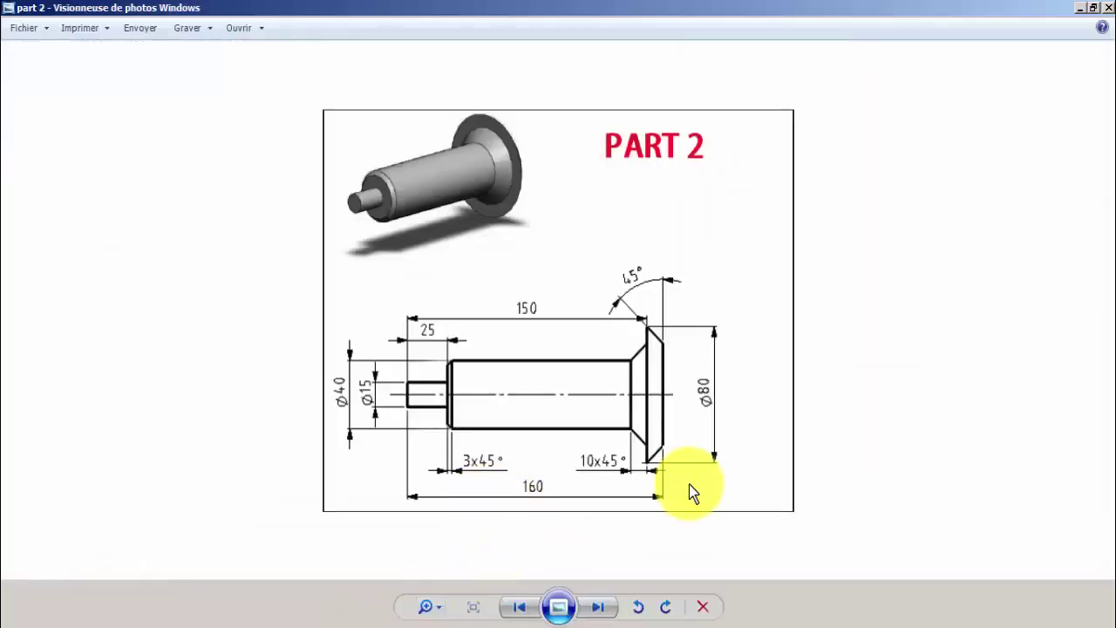
key("alt+Tab")
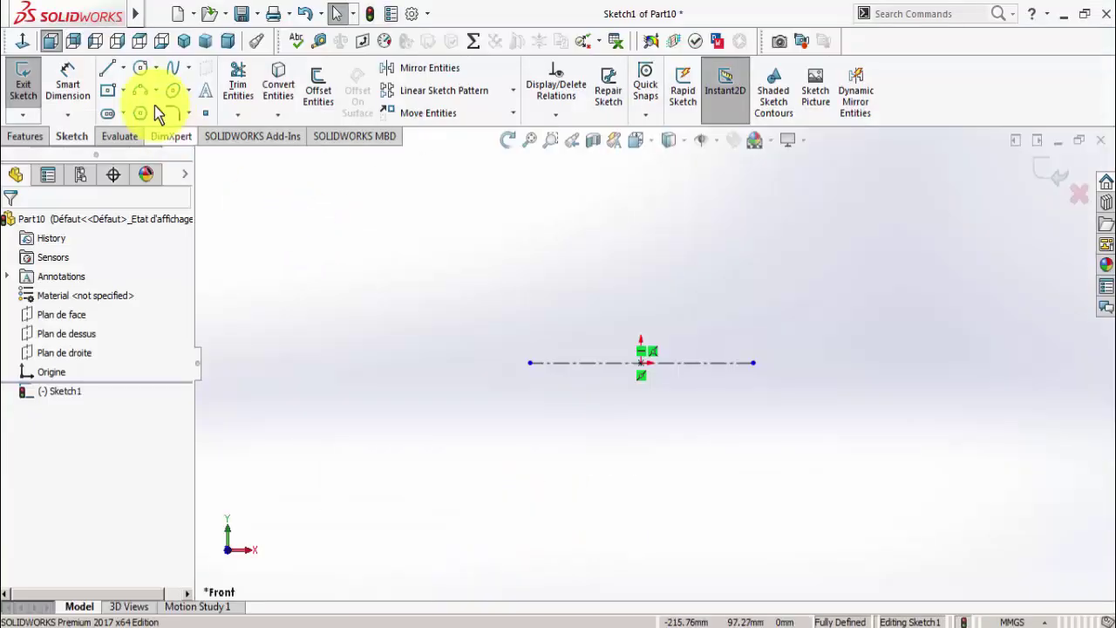
left_click(68, 84)
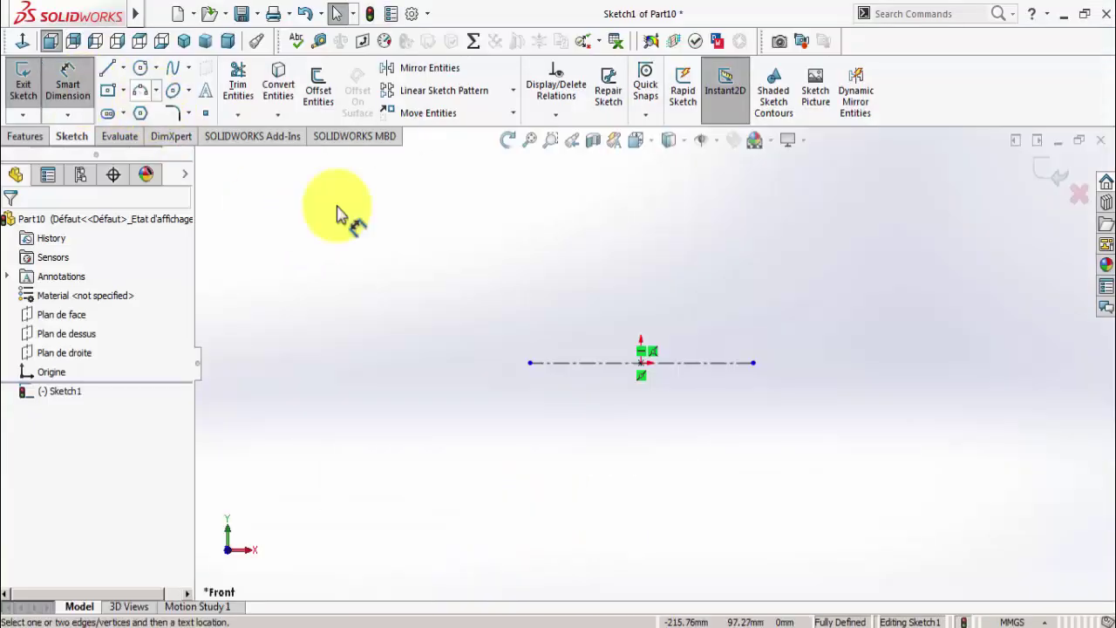
left_click(608, 382)
left_click(640, 405)
type("16")
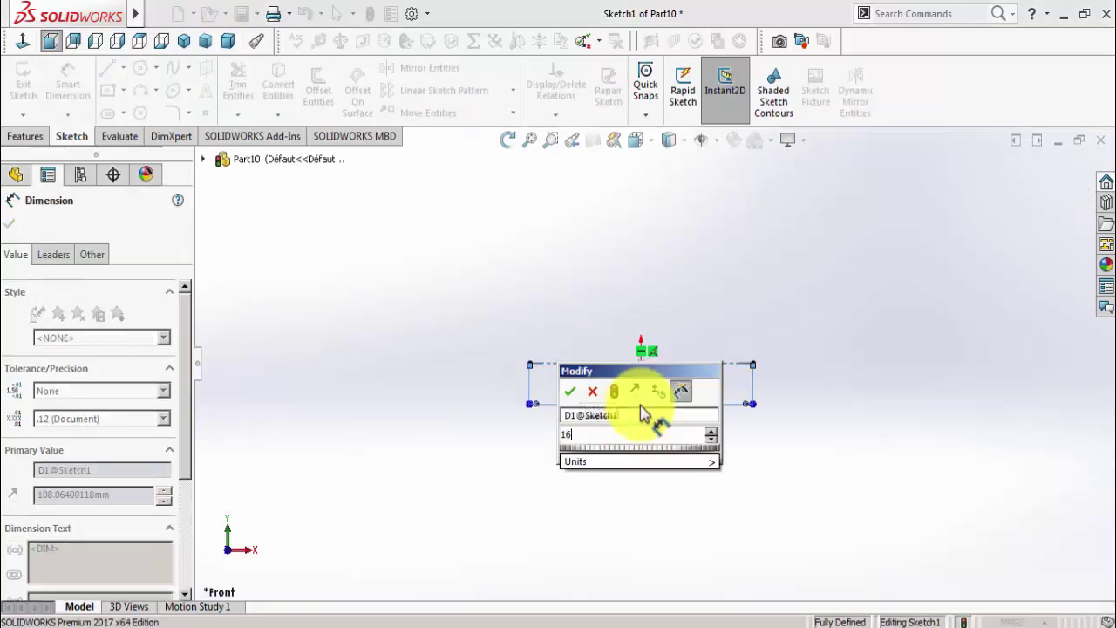
type("0")
key("Return")
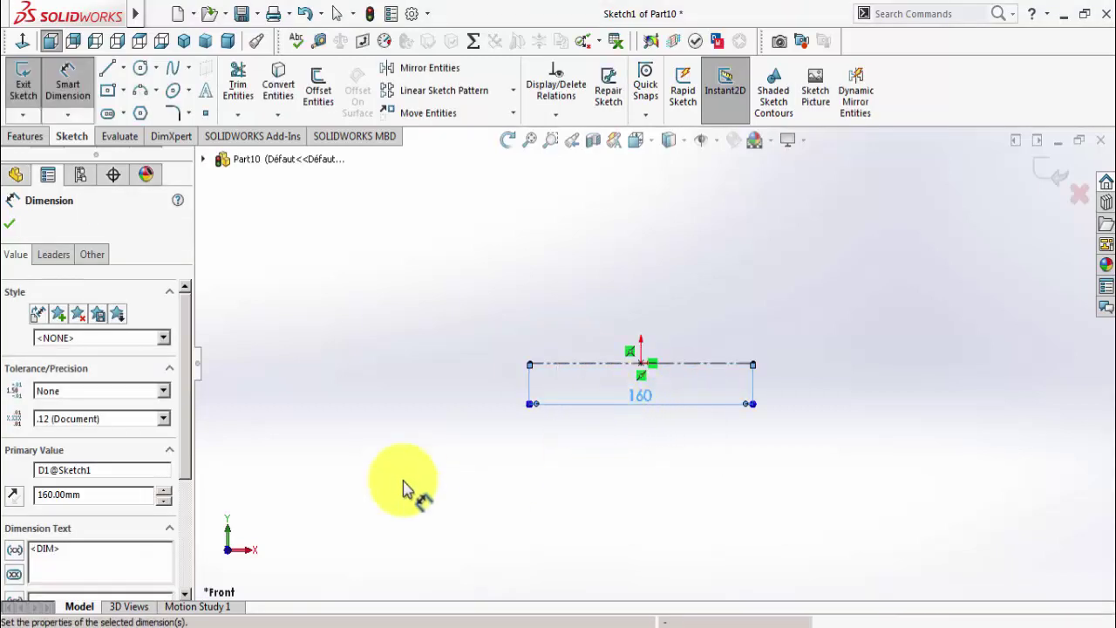
left_click(403, 484)
Check the Part 2 drawing and sketch the stepped shaft profile from the centerline's left end, with the first vertical and horizontal lines about 28 mm each
left_click(385, 625)
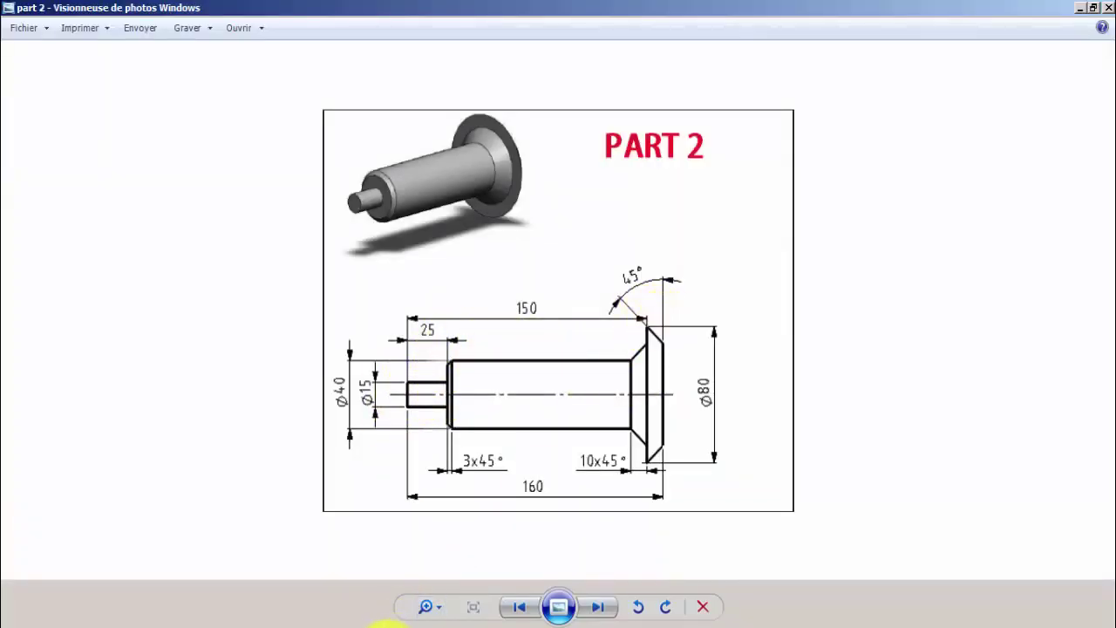
left_click(375, 619)
left_click(74, 60)
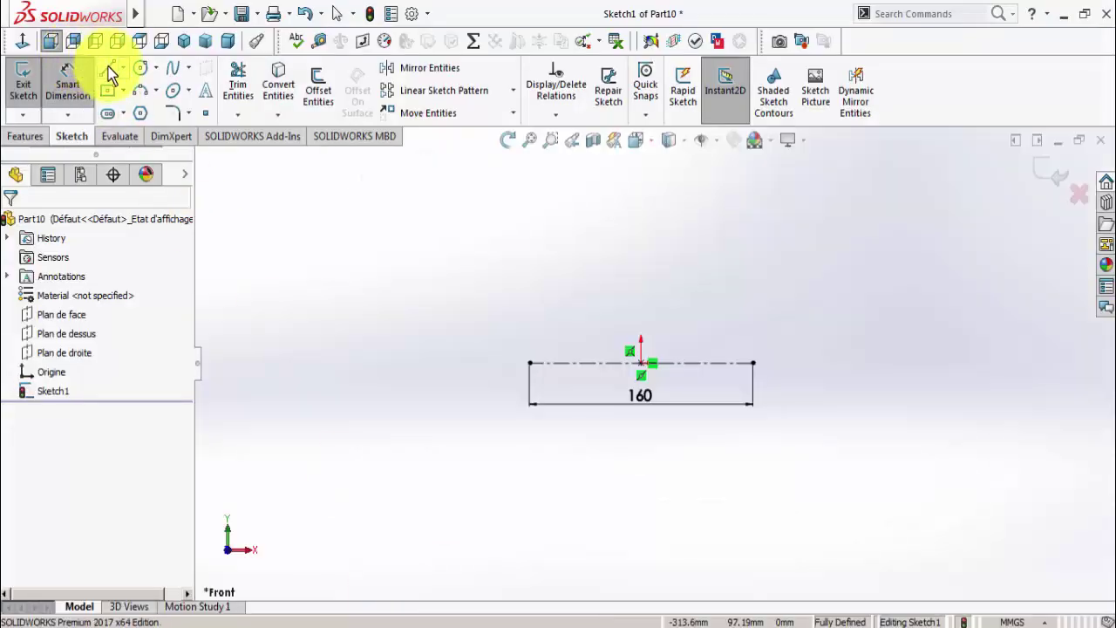
left_click(529, 362)
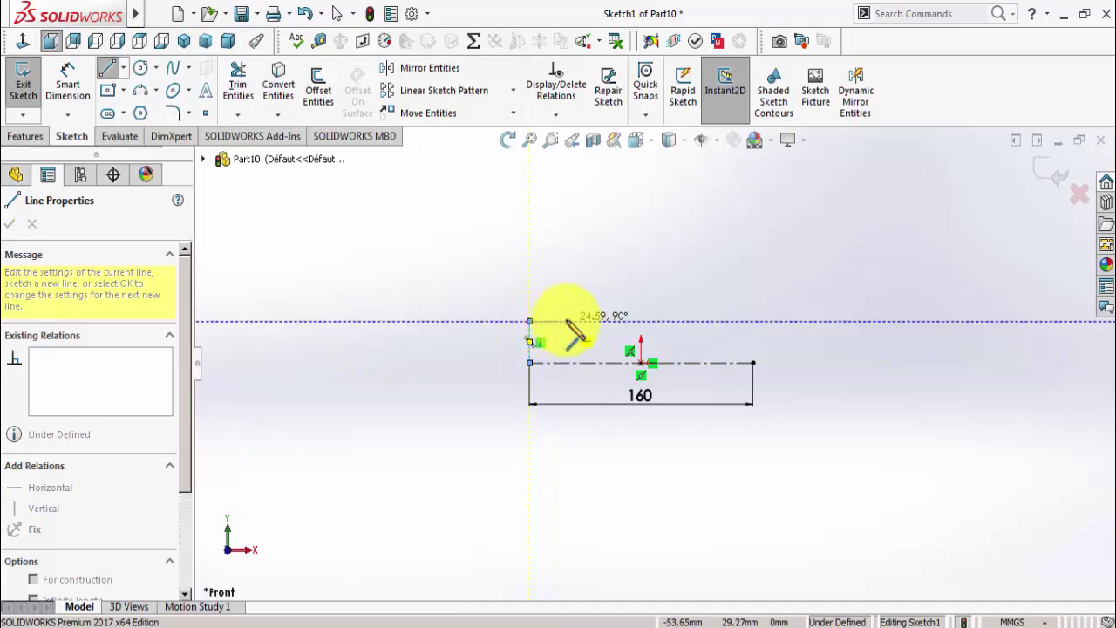
left_click(529, 321)
left_click(378, 622)
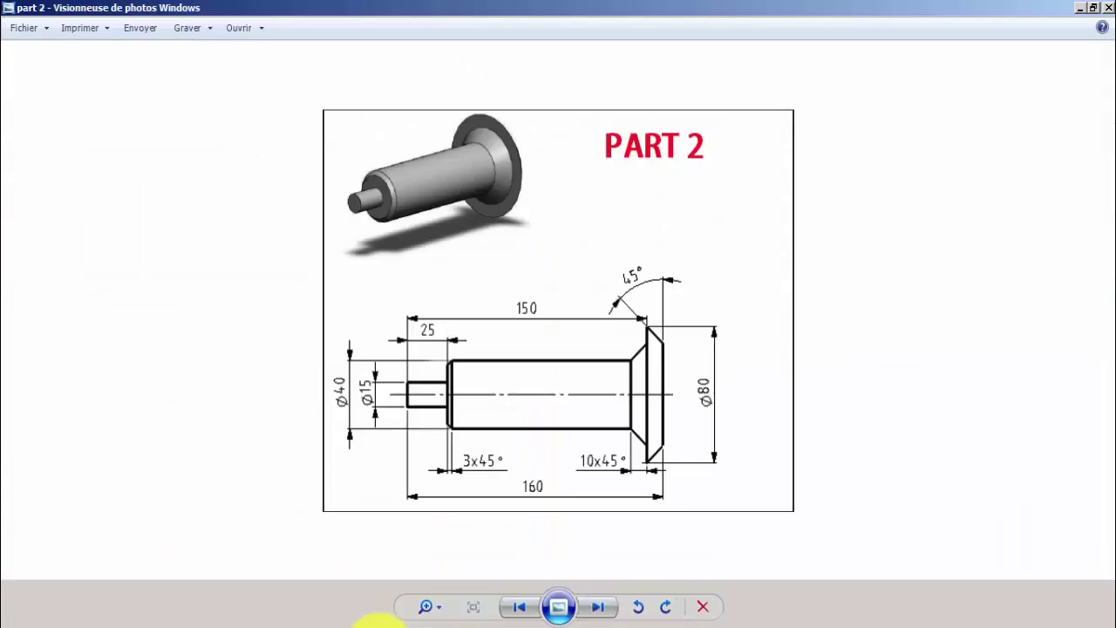
left_click(380, 625)
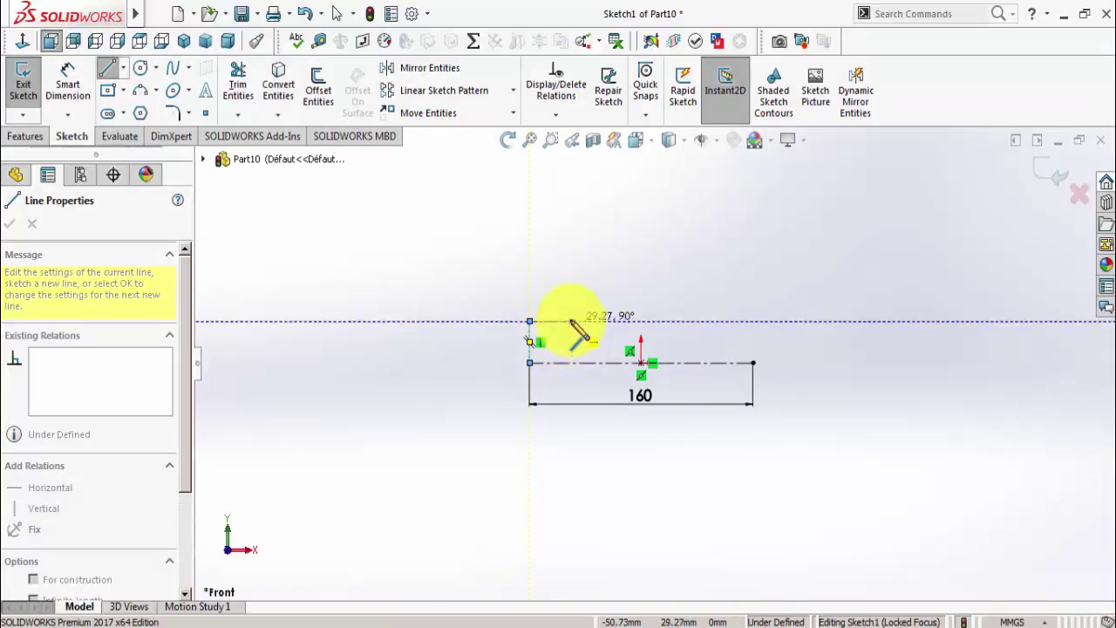
left_click(569, 321)
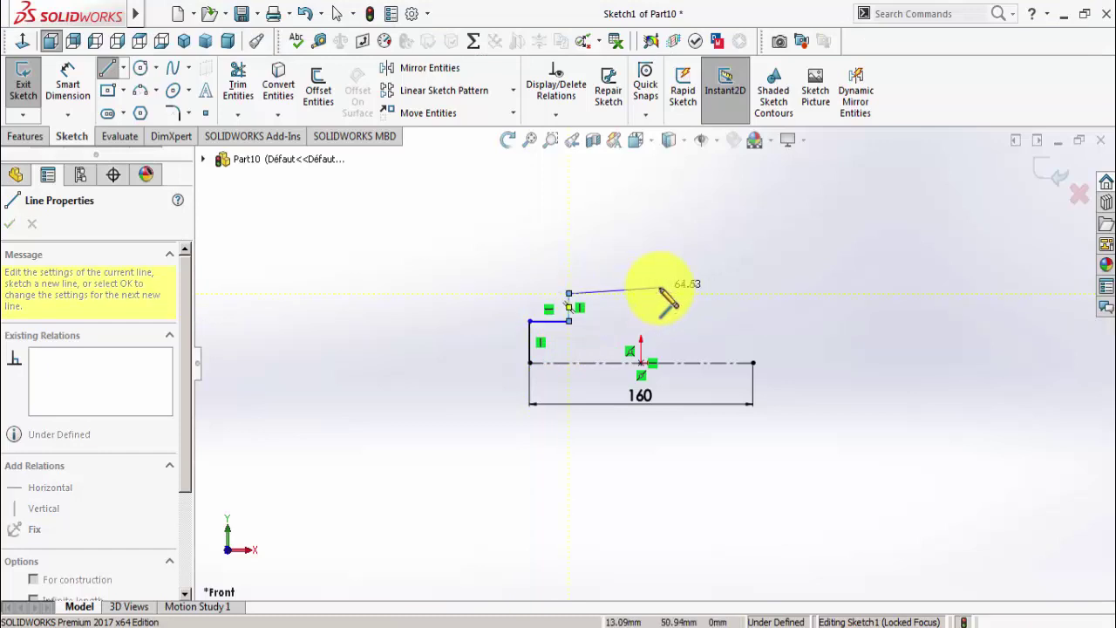
left_click(722, 294)
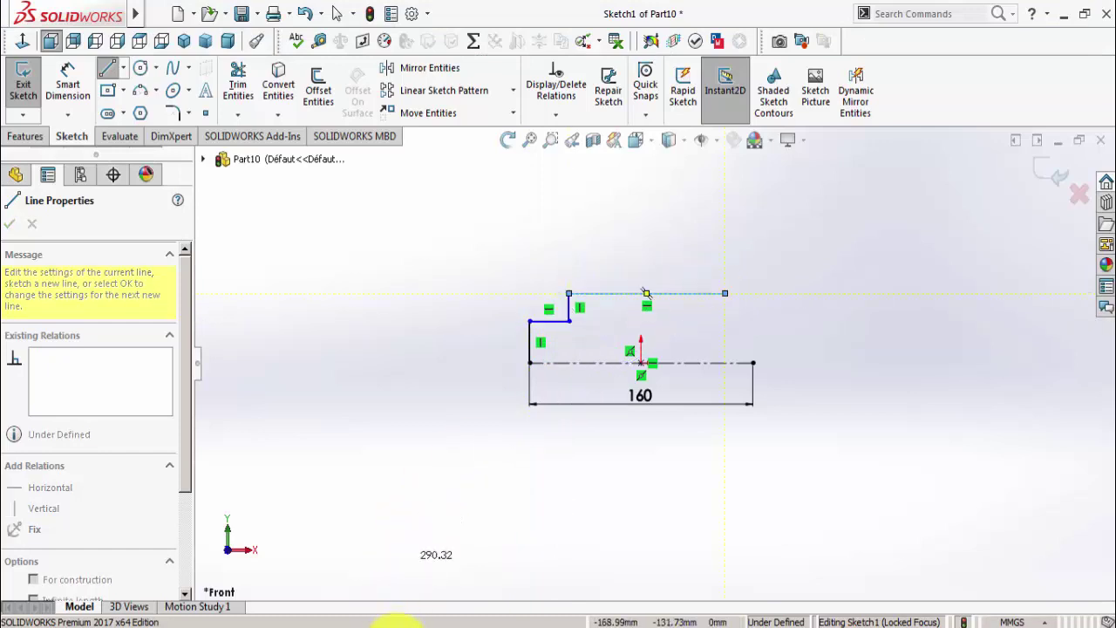
Complete the flange profile with a vertical line up to about 78 mm above the centerline, a 45° line down, and a vertical line to the centerline's right end
left_click(393, 623)
left_click(394, 624)
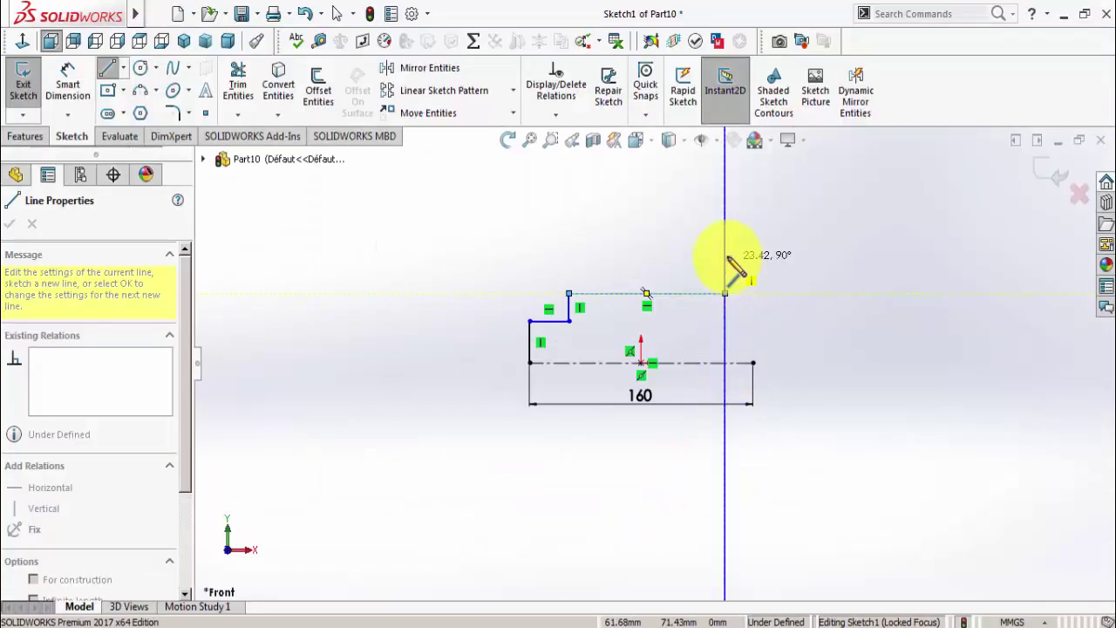
left_click(724, 246)
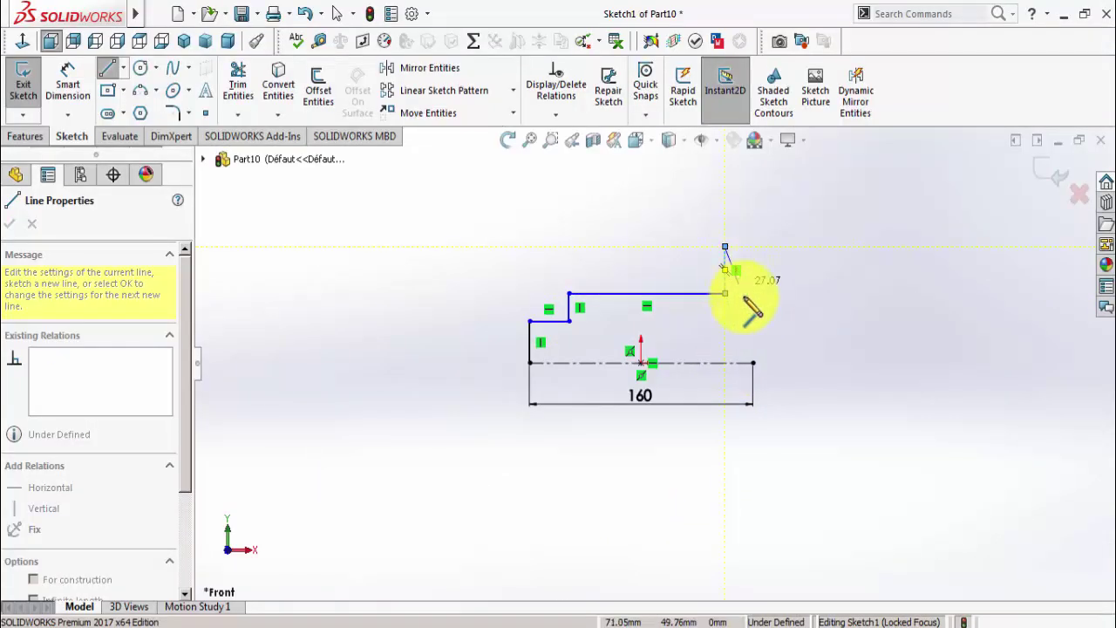
left_click(383, 620)
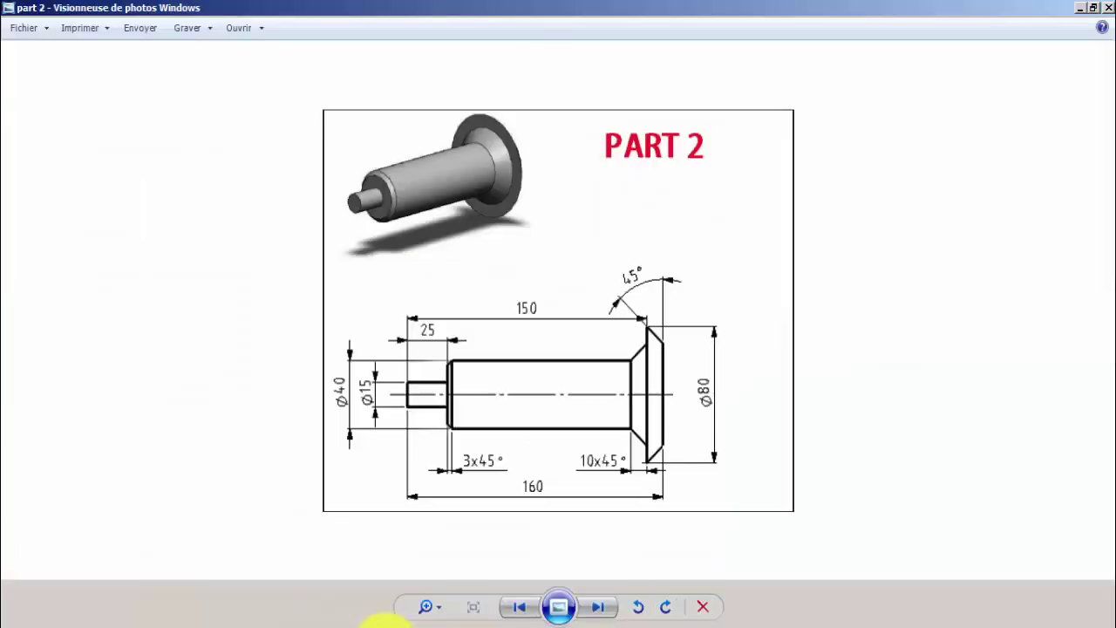
left_click(384, 624)
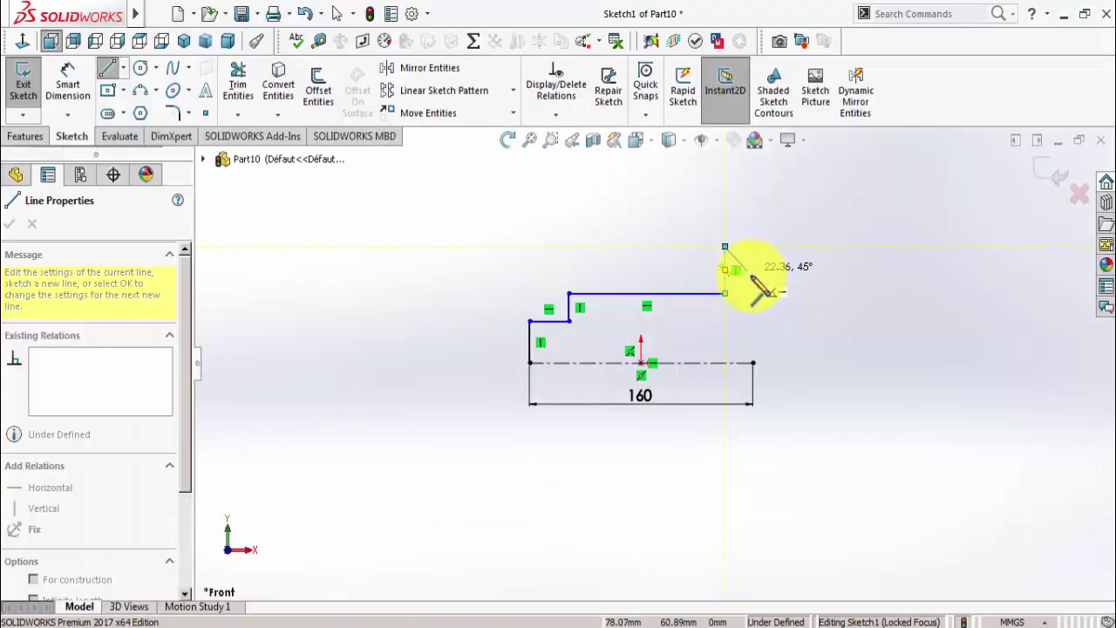
left_click(753, 276)
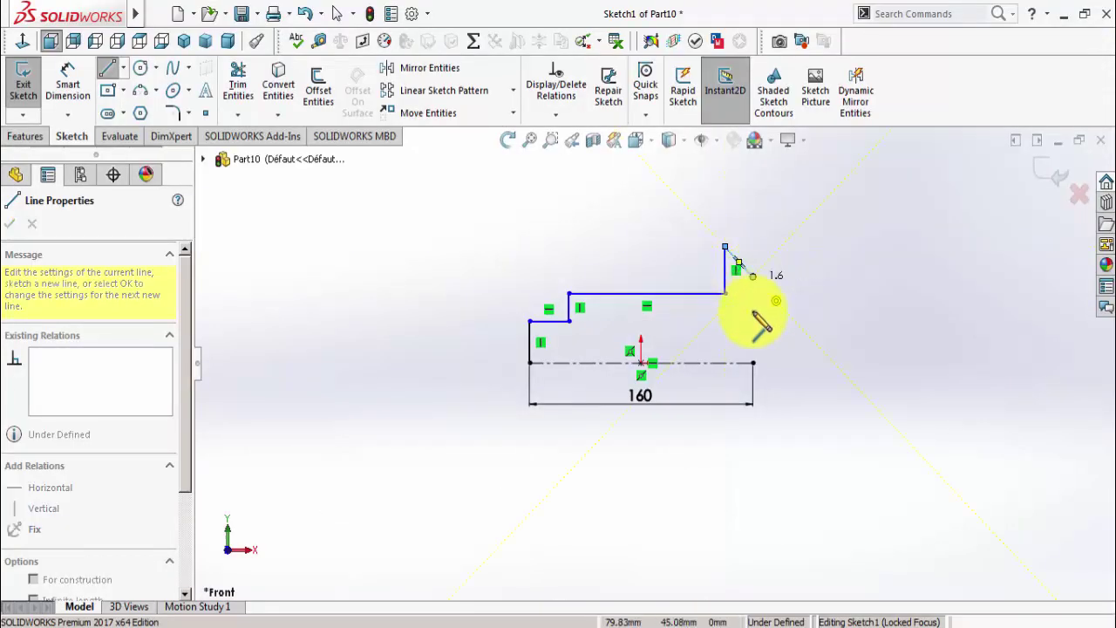
left_click(753, 363)
right_click(772, 371)
left_click(773, 373)
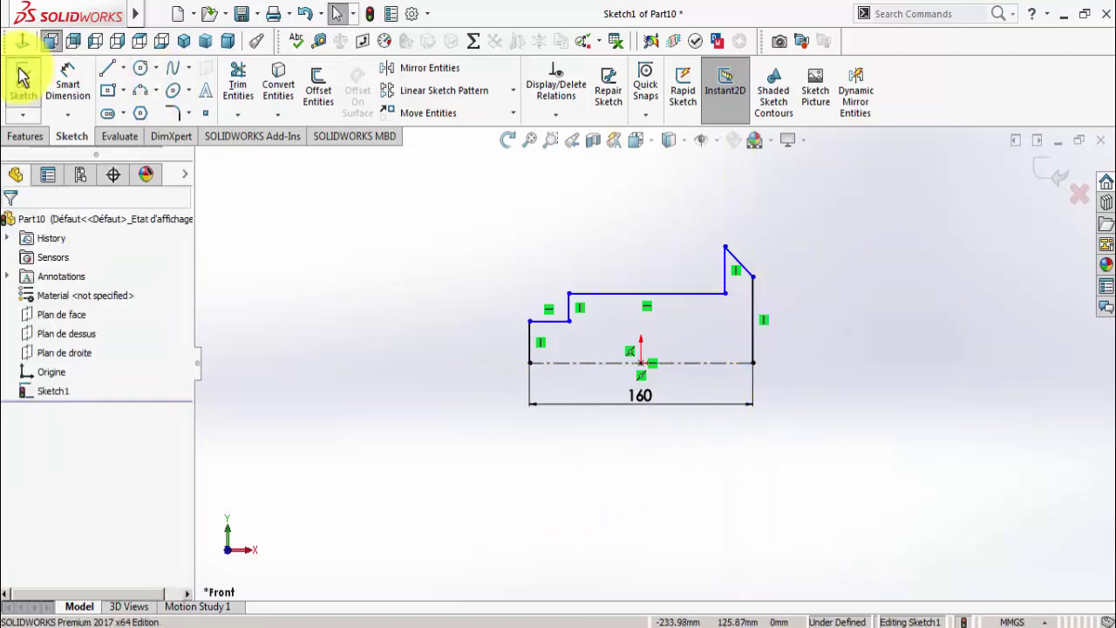
Check the small shaft end's length in the Part 2 drawing and dimension its horizontal line to 25 mm
left_click(67, 79)
left_click(370, 621)
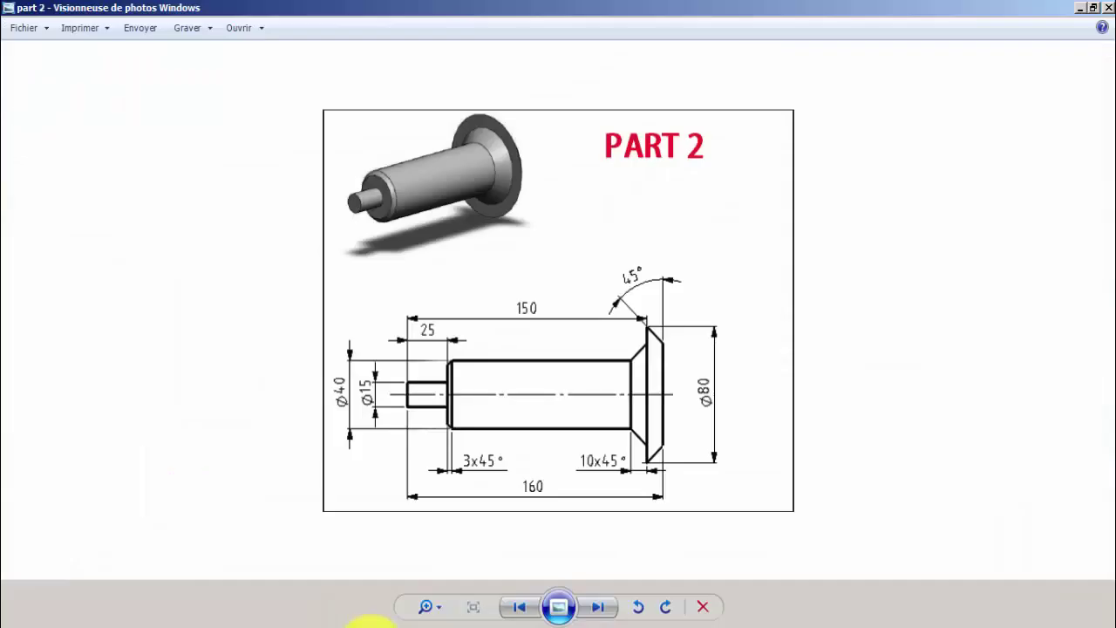
left_click(370, 625)
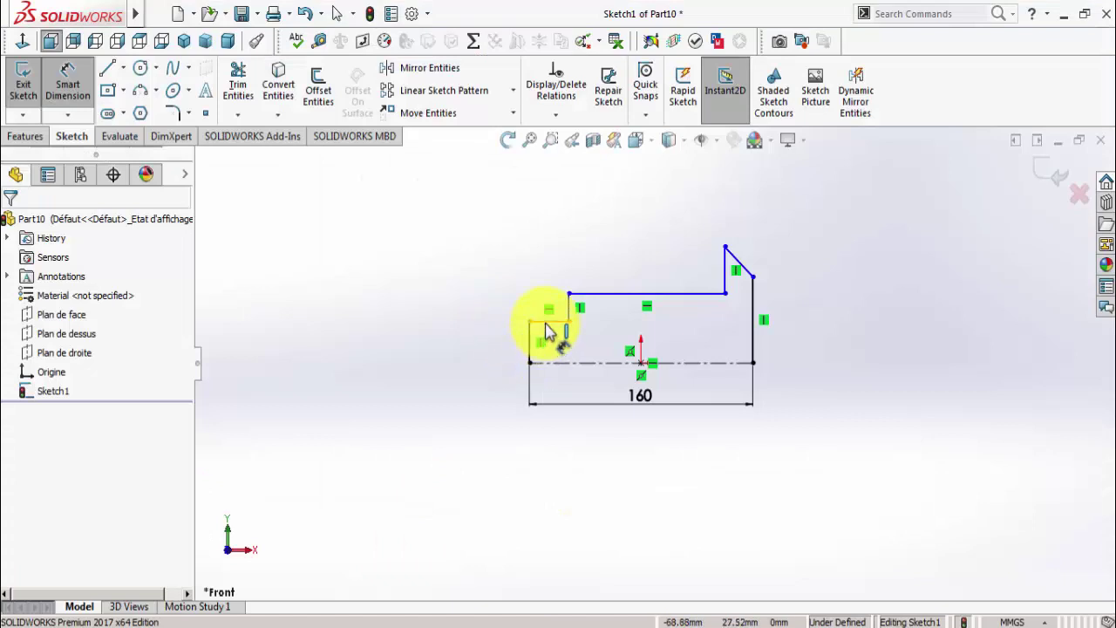
left_click(546, 325)
left_click(538, 294)
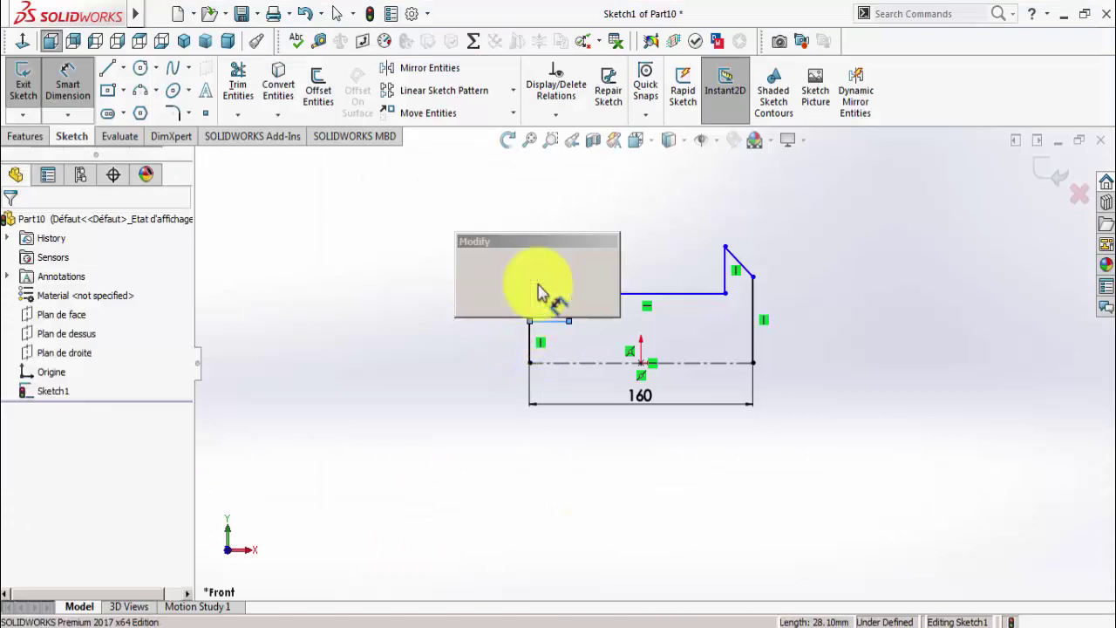
type("25")
key("Return")
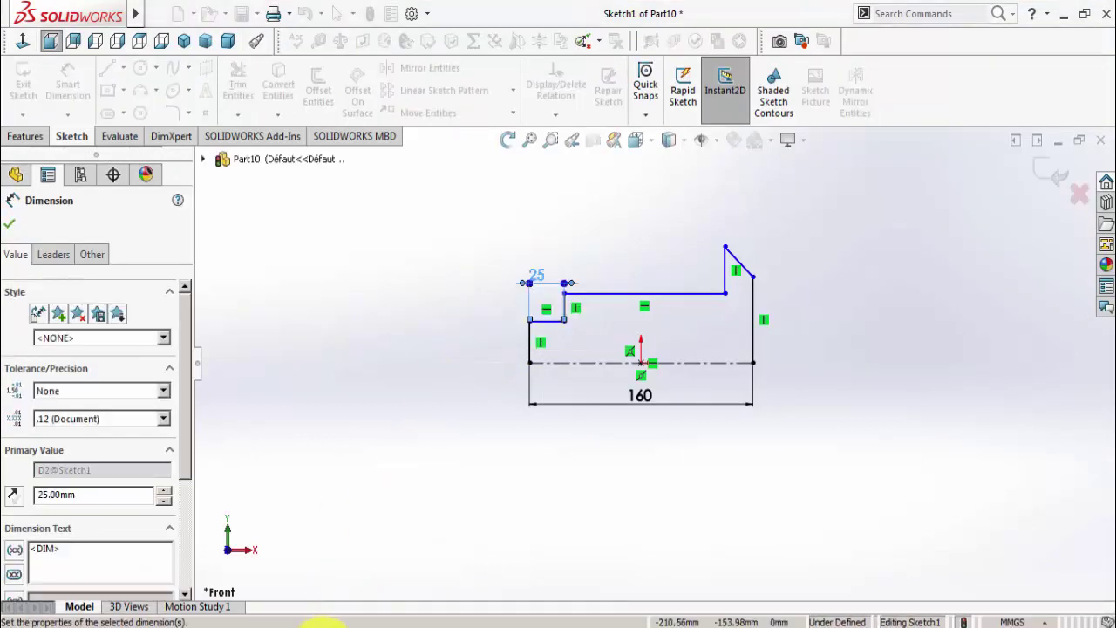
Check the flange position in the Part 2 drawing and dimension the distance from the left end line to the flange's peak point to 150 mm
left_click(371, 621)
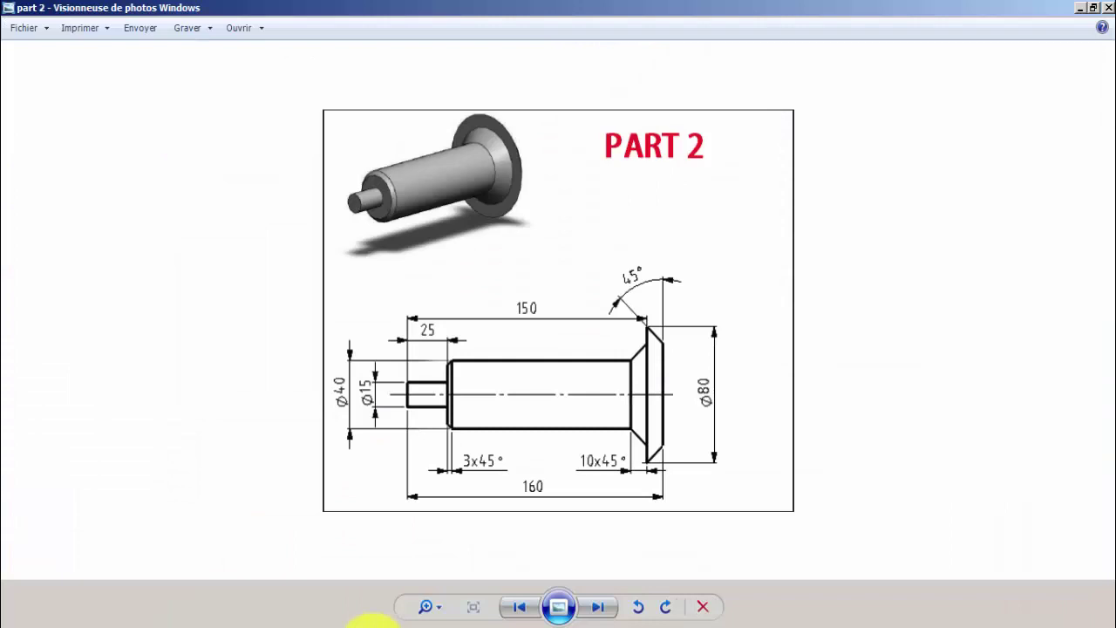
left_click(371, 621)
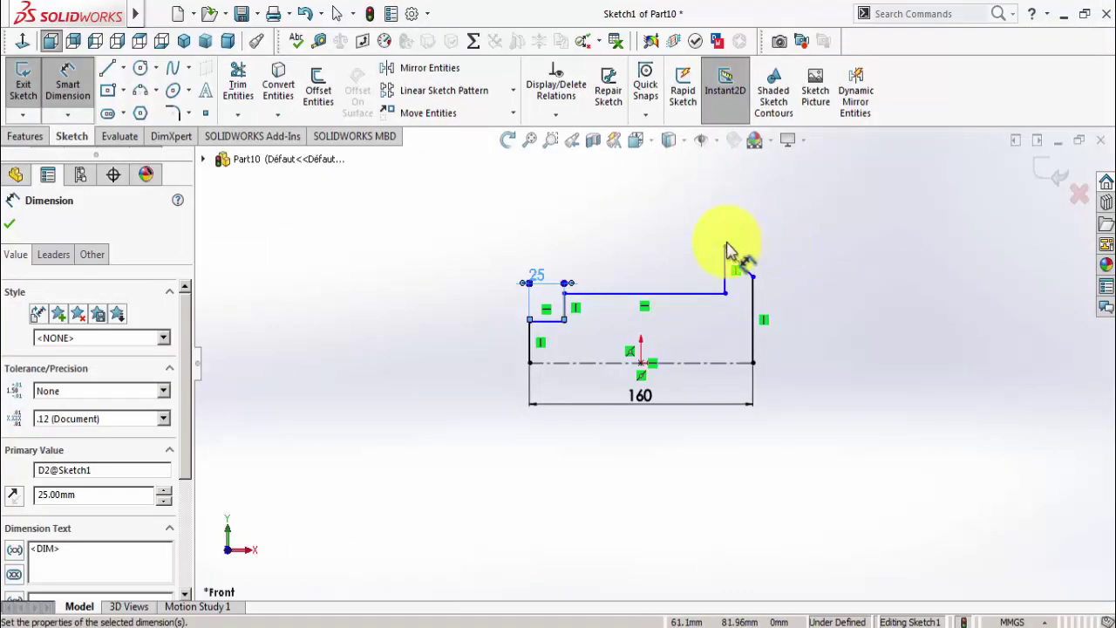
key("Escape")
left_click(726, 248)
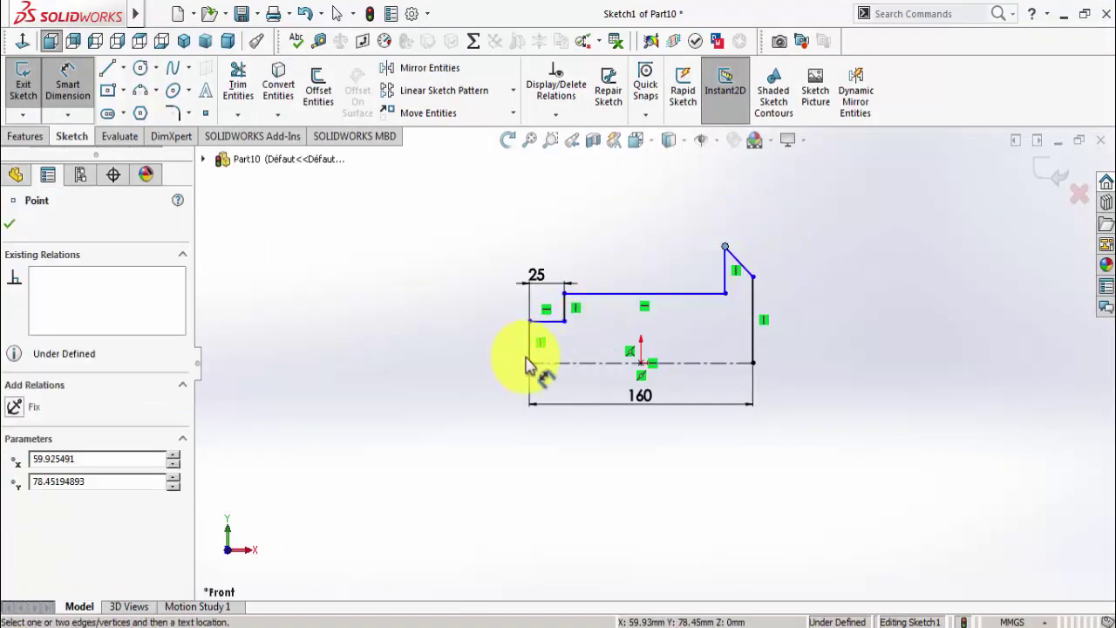
left_click(532, 361)
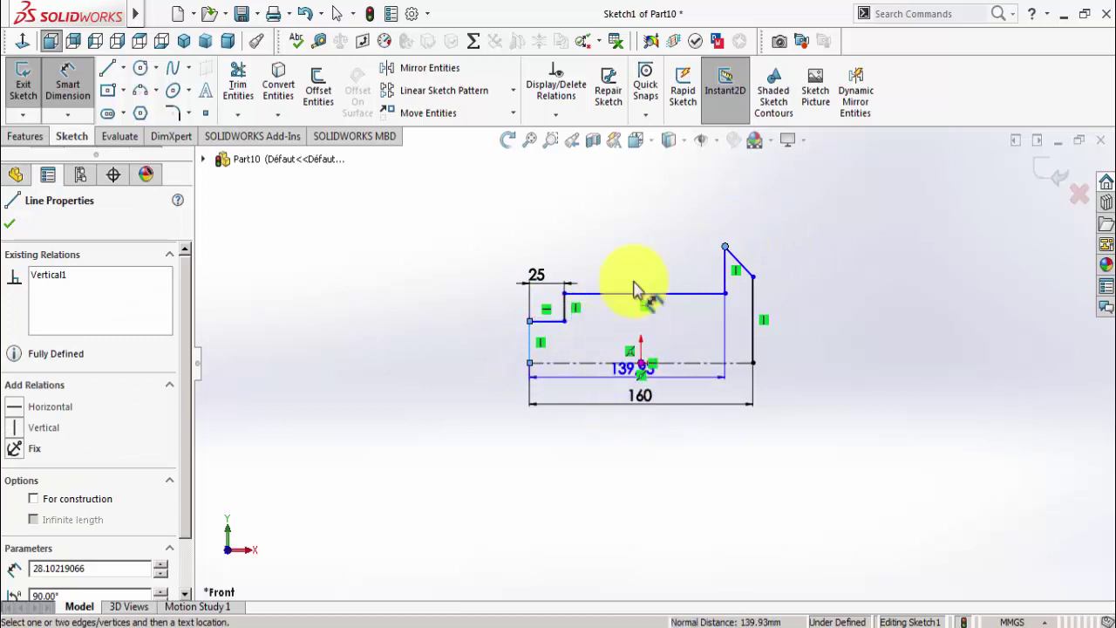
left_click(634, 225)
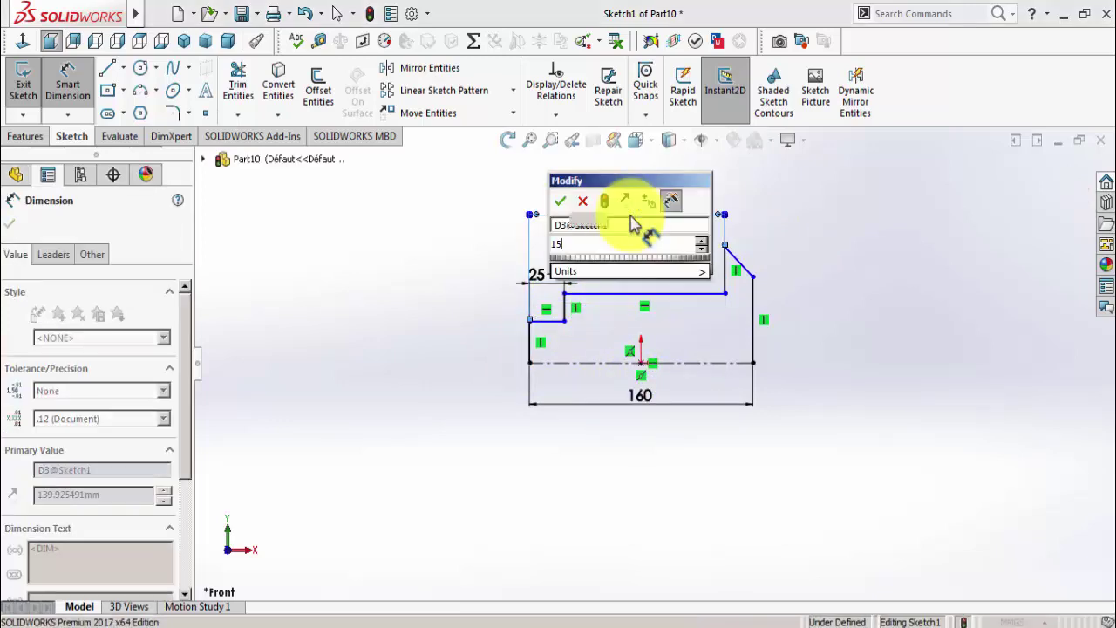
type("150")
key("Return")
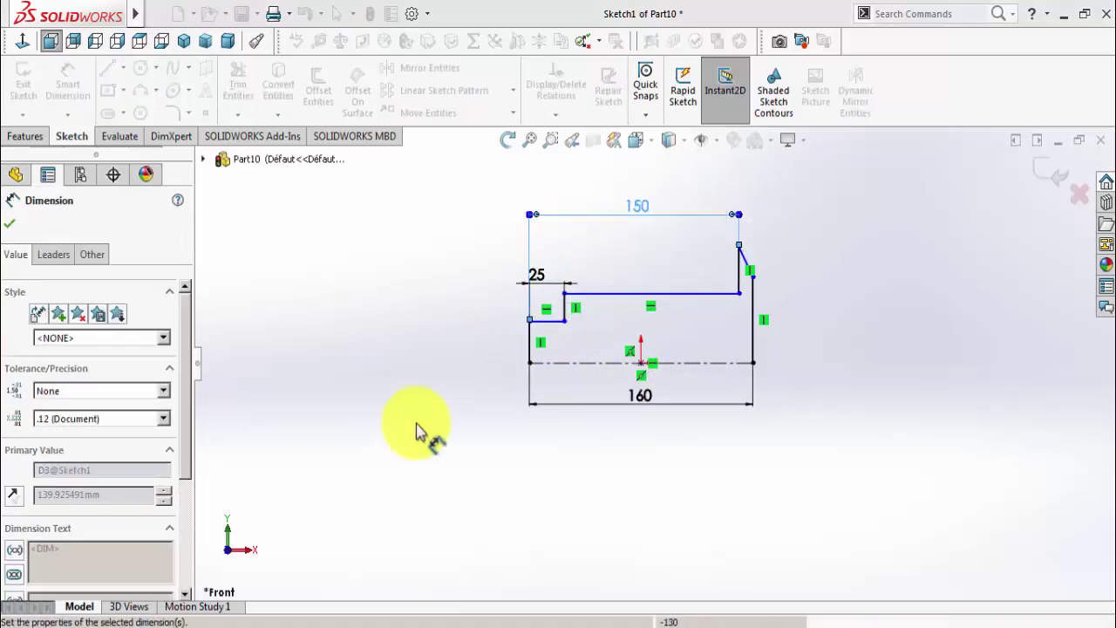
Check the flange diameter in the Part 2 drawing and dimension the flange point's height above the centerline to 40 mm
left_click(383, 624)
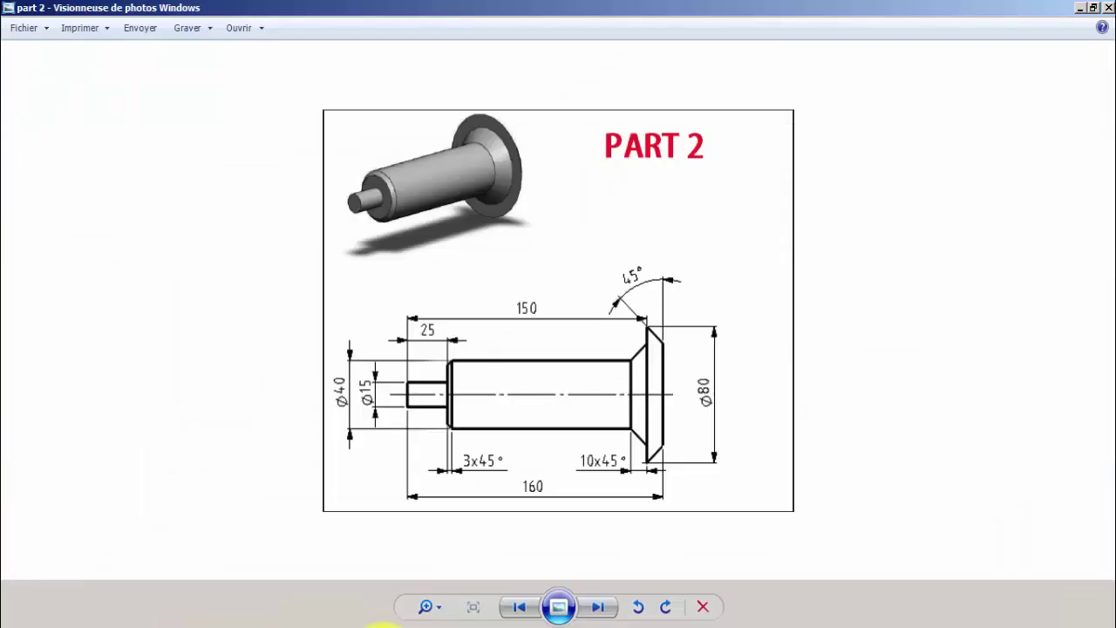
left_click(383, 624)
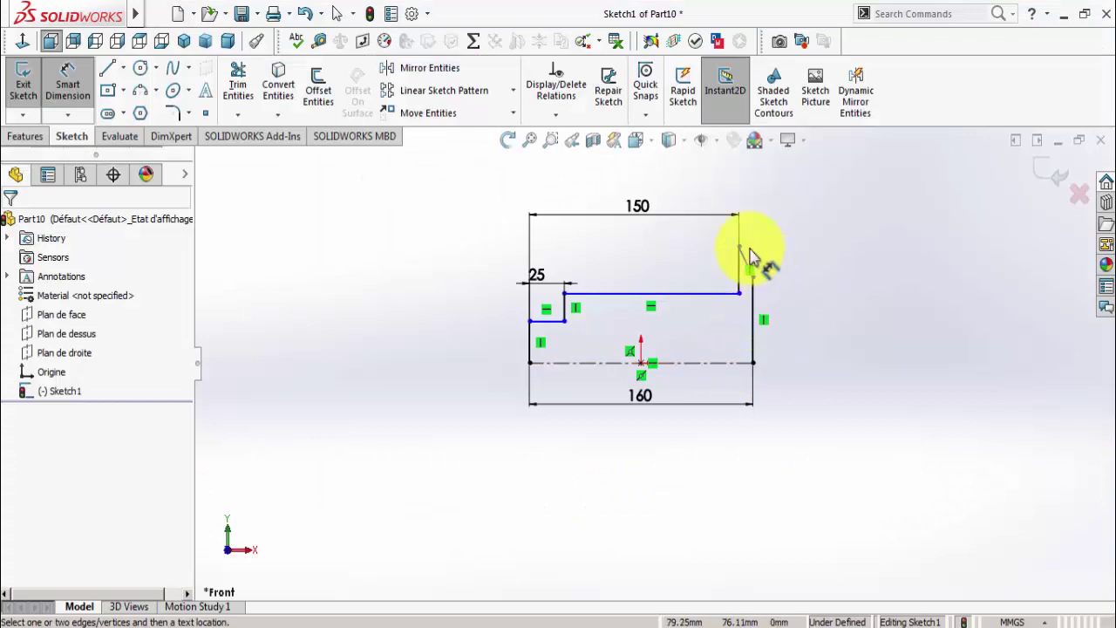
left_click(740, 248)
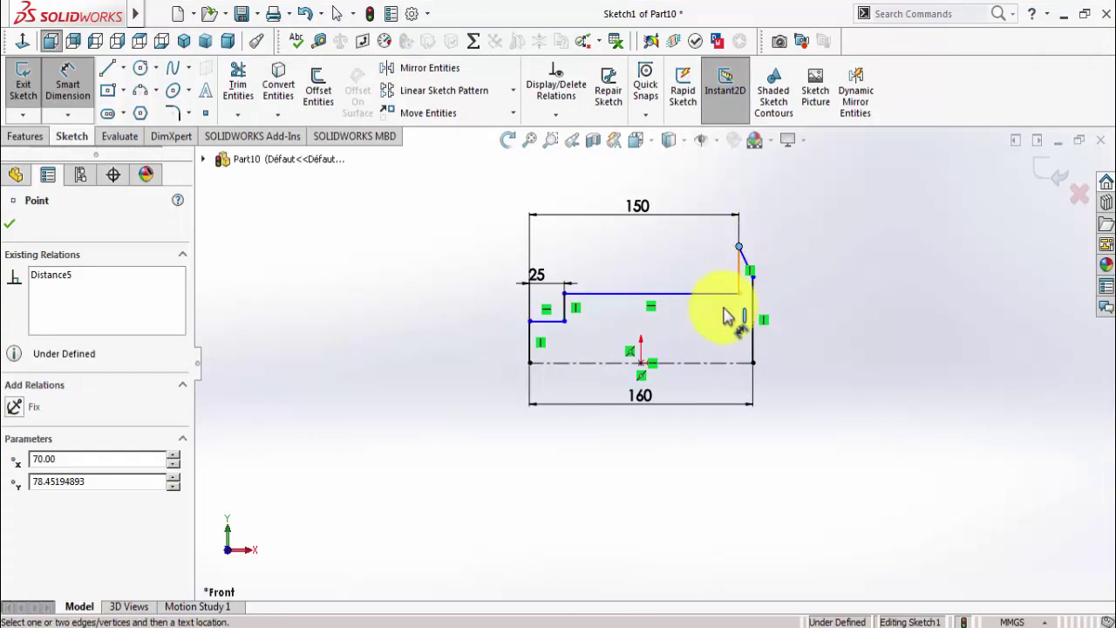
left_click(731, 364)
left_click(820, 328)
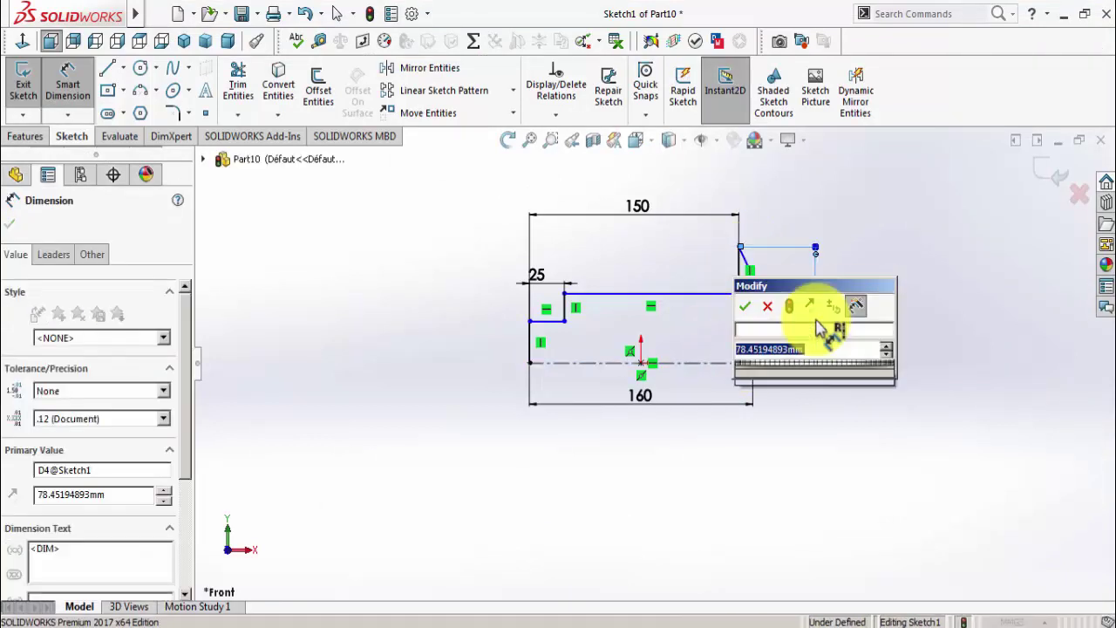
type("80")
key("BackSpace")
key("BackSpace")
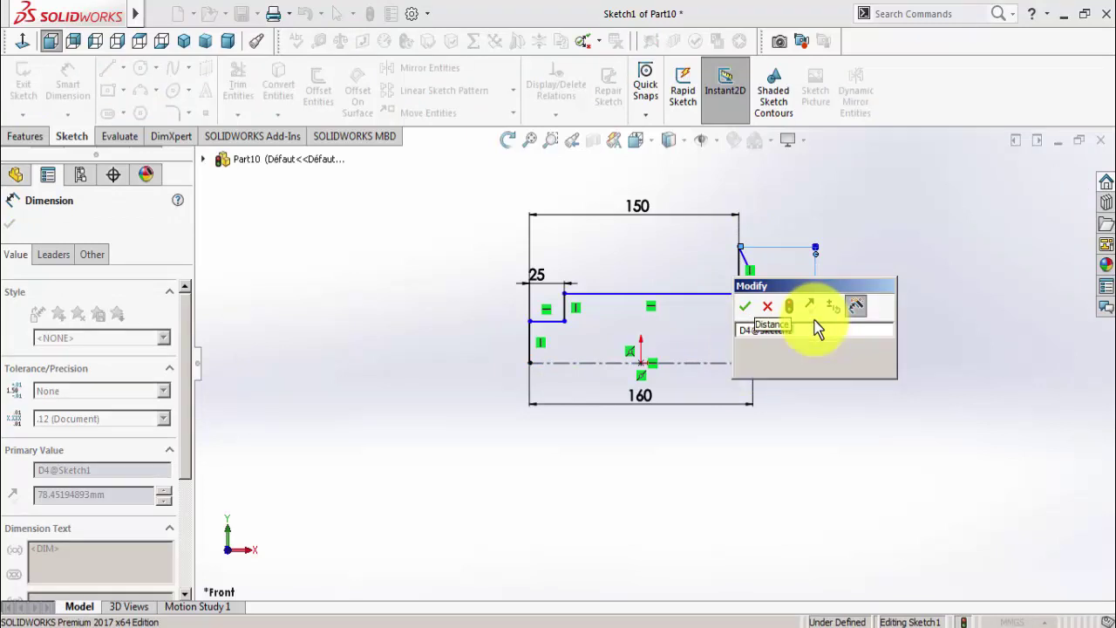
type("40")
key("Return")
left_click(883, 404)
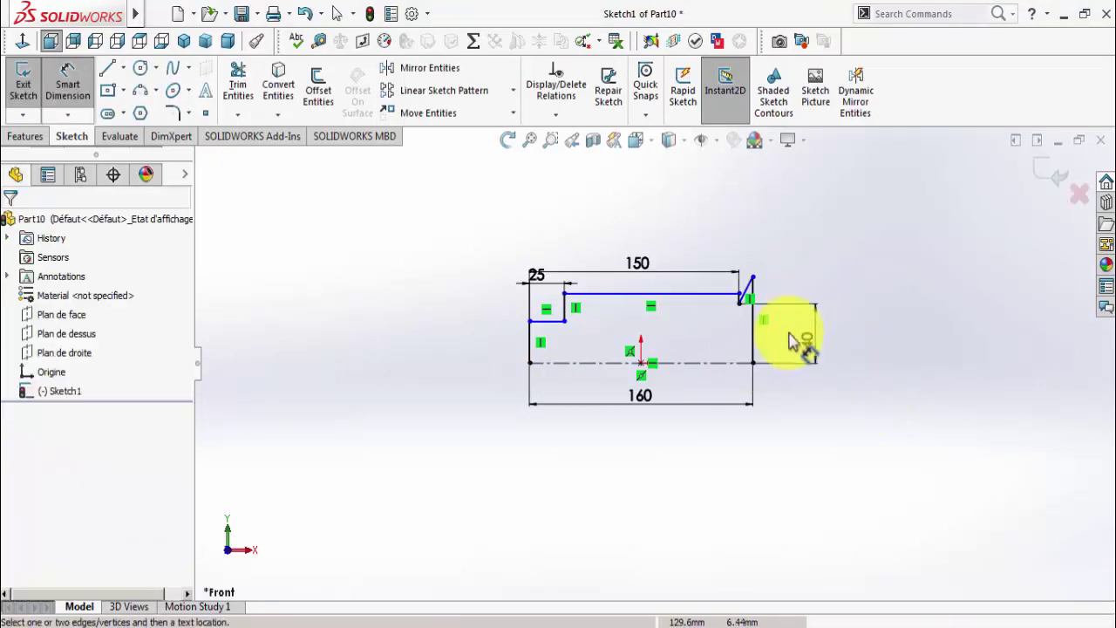
scroll(790, 288, "down", 3)
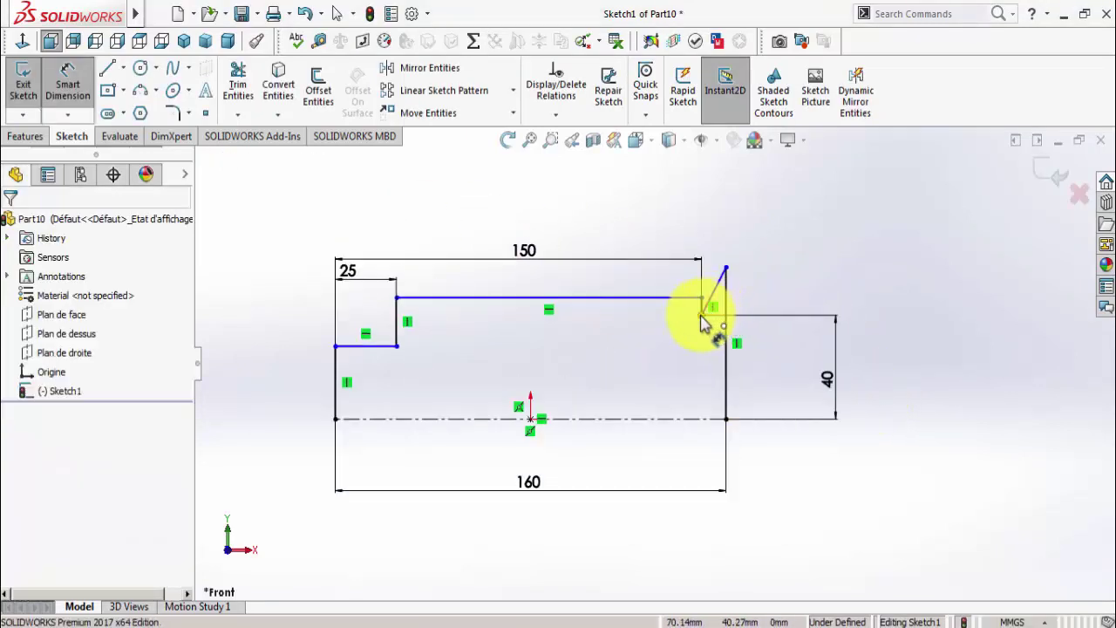
left_click(702, 314)
left_click(724, 265)
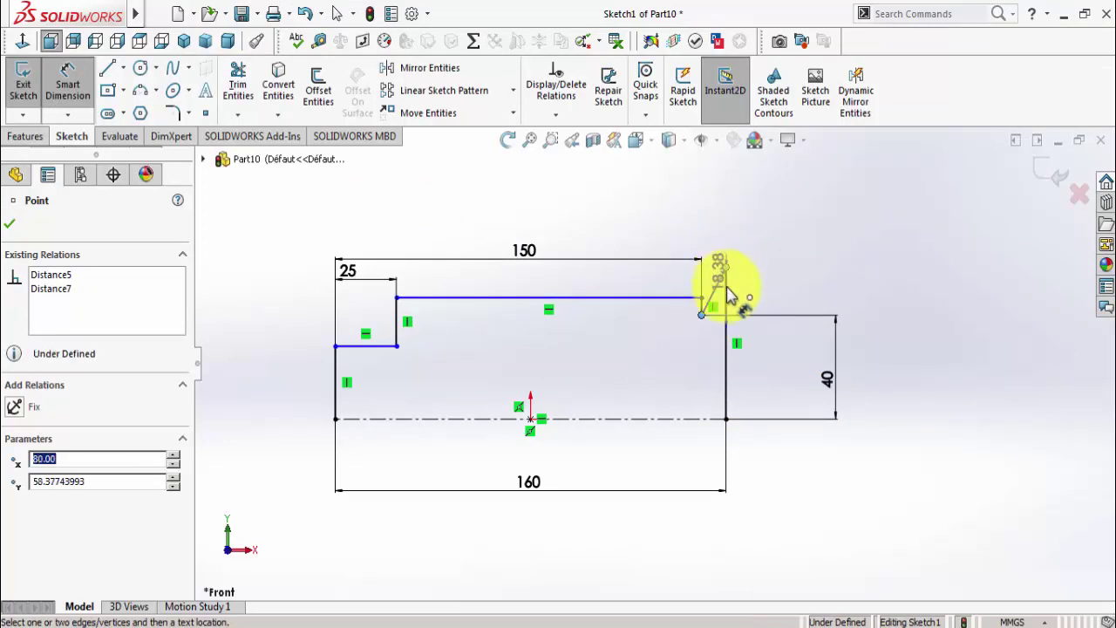
left_click(91, 85)
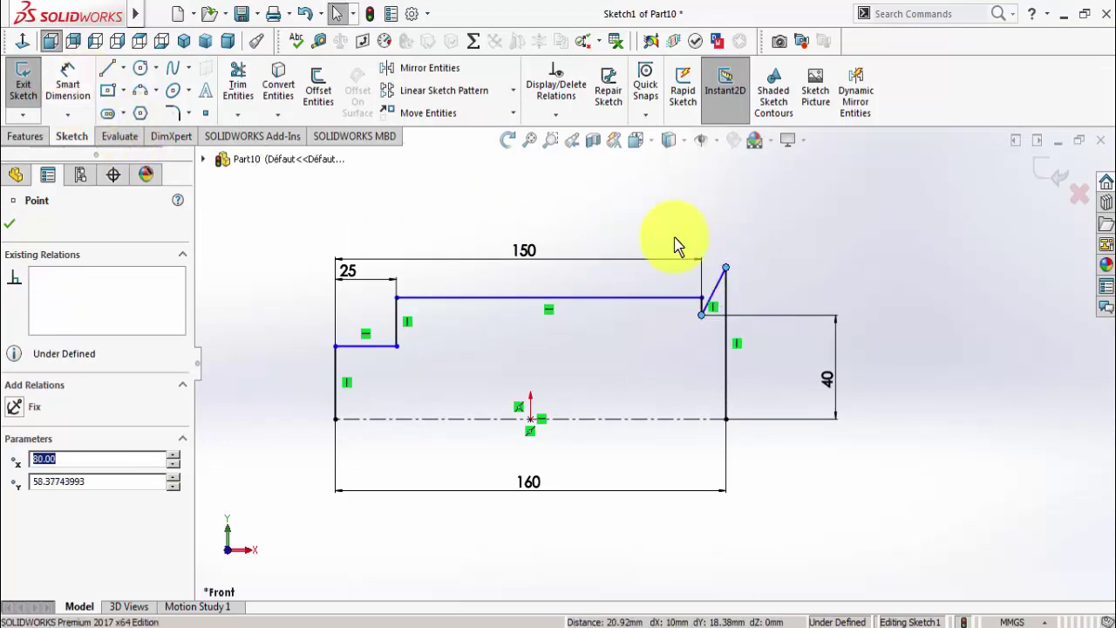
left_click(675, 241)
Move the shaft body's upper line down to about 34.6 mm above the centerline, below the flange point, and recheck the Part 2 drawing
left_click(701, 297)
left_click_drag(692, 334, 685, 340)
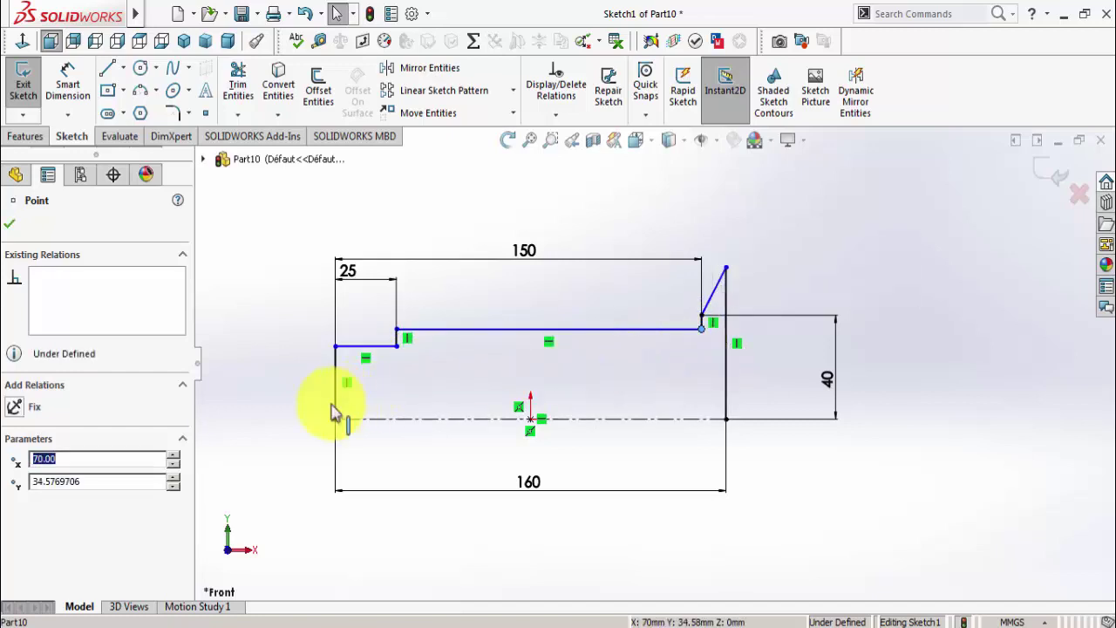
left_click(286, 415)
left_click(377, 621)
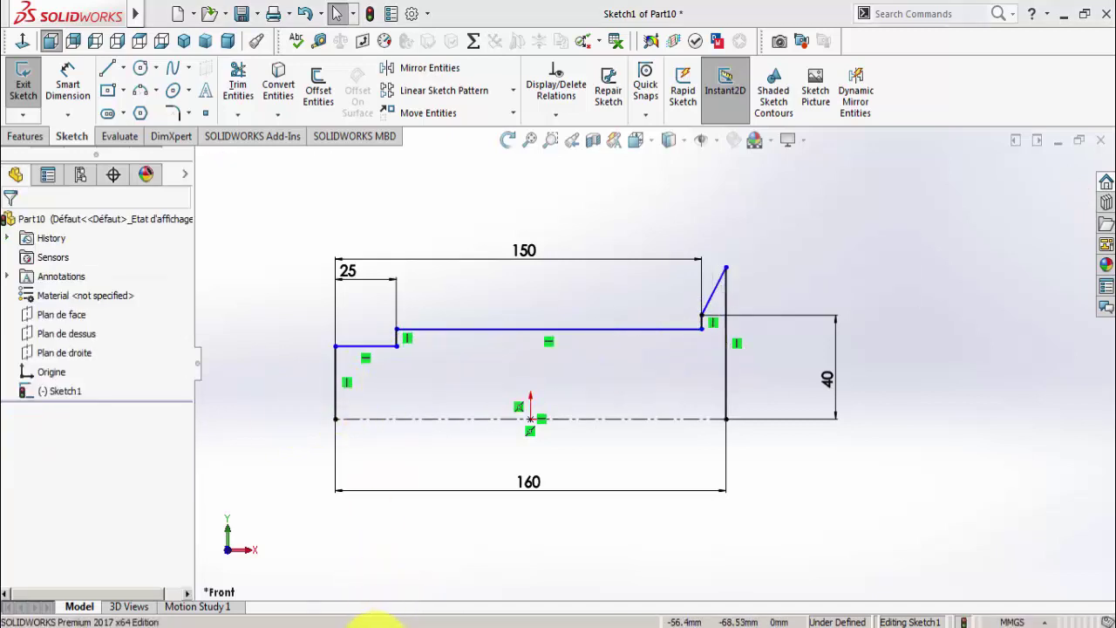
left_click(373, 620)
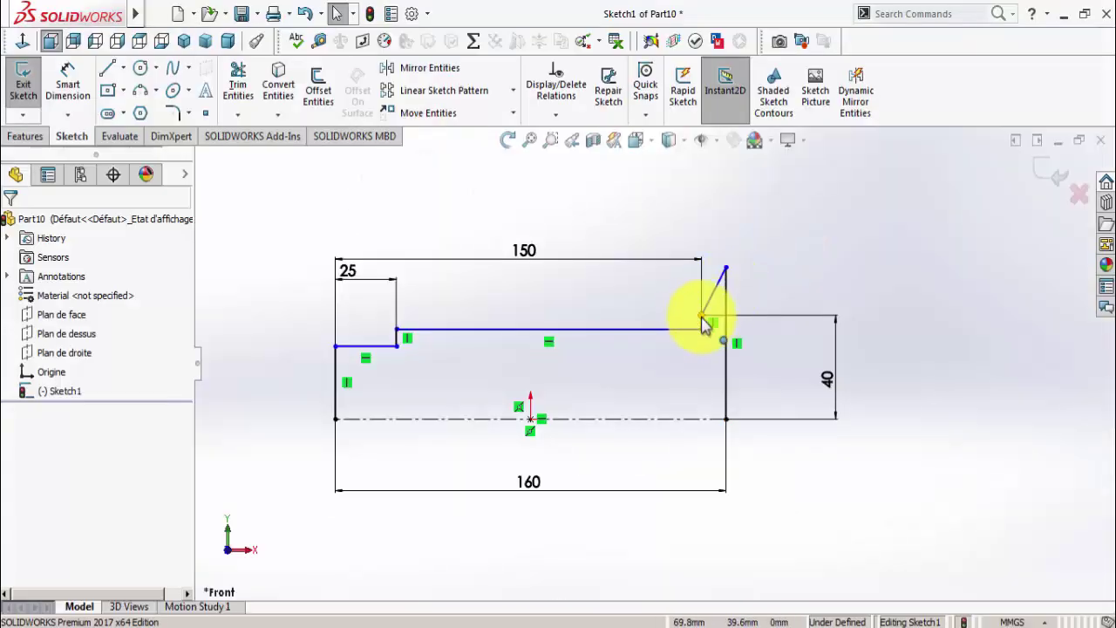
Move the flange's outer edge point down to about 34.6 mm above the centerline, and lower the shaft body's upper line to about 32.3 mm
left_click_drag(702, 316, 724, 331)
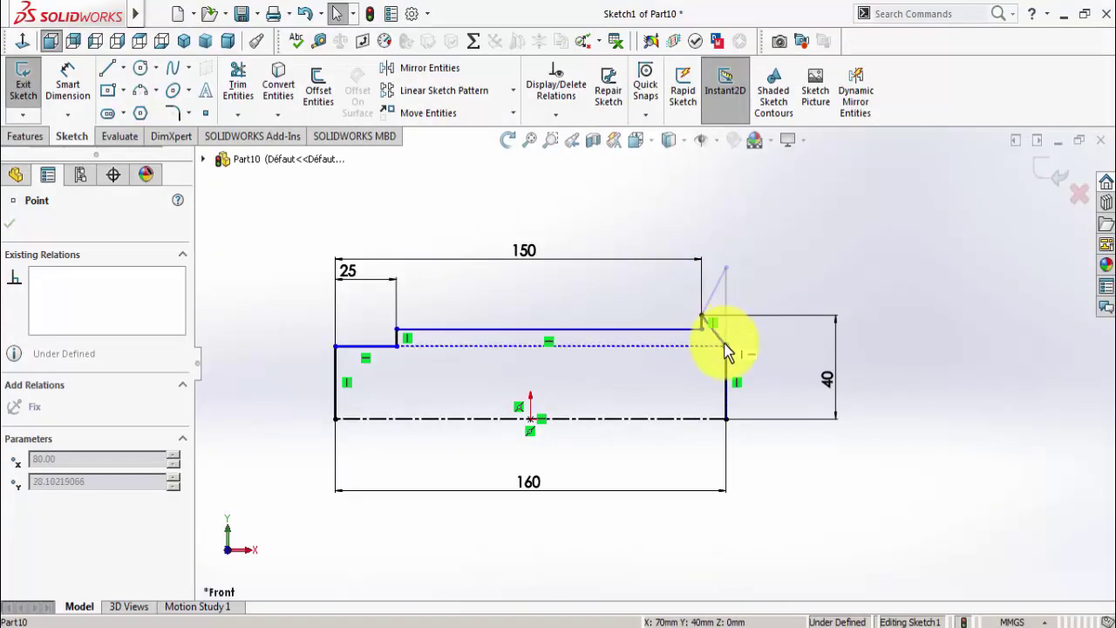
scroll(731, 331, "down", 5)
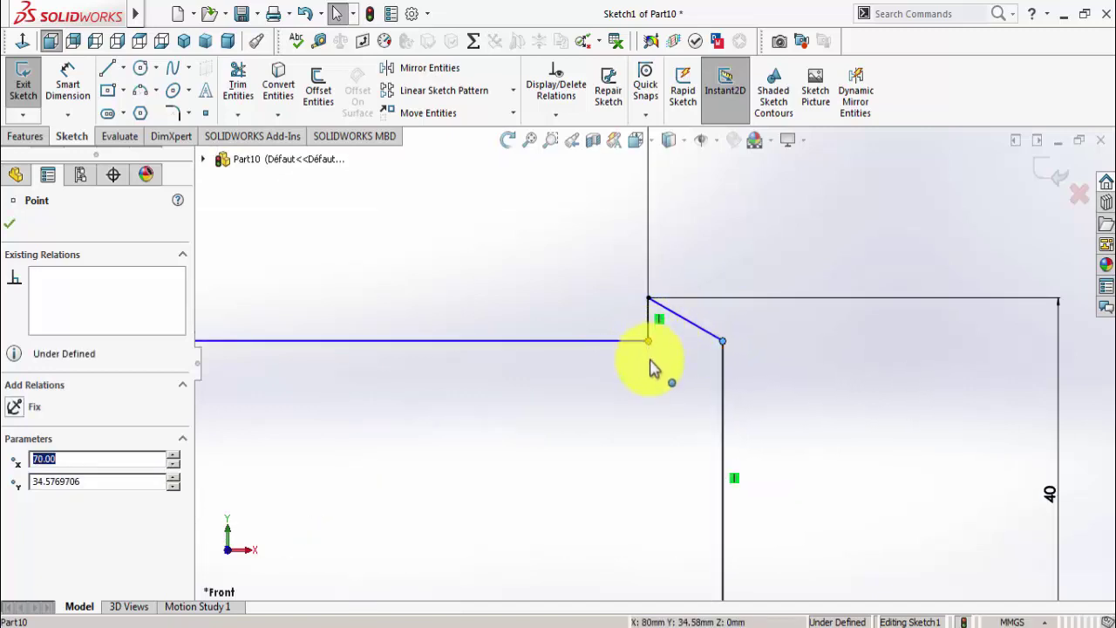
key("Return")
scroll(645, 357, "up", 6)
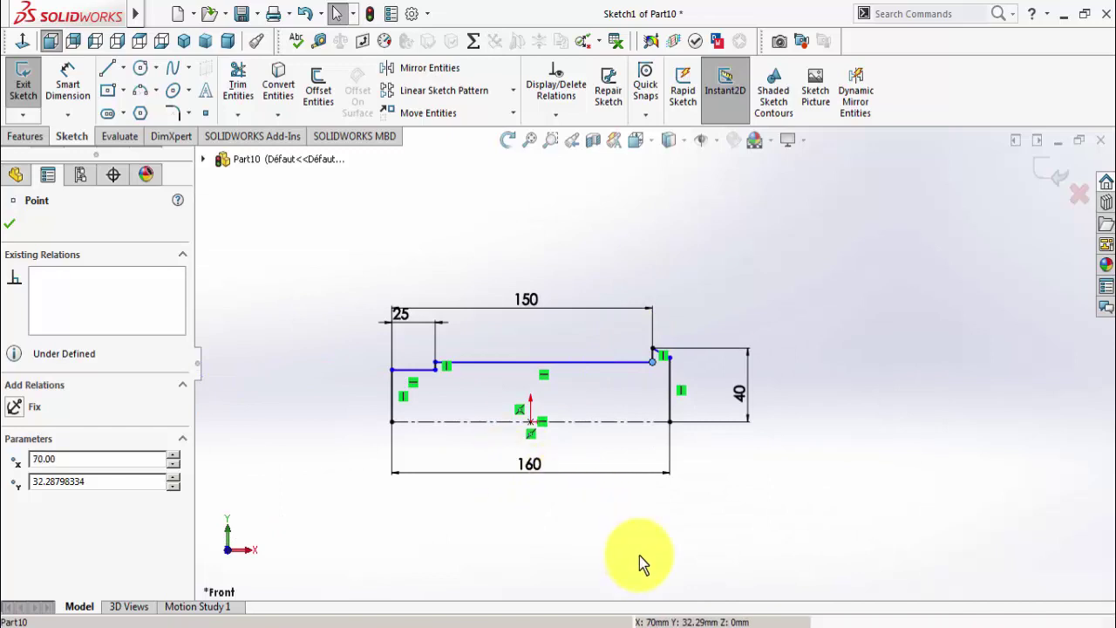
left_click(639, 556)
Check the small shaft end's diameter in the Part 2 drawing and dimension its line's height above the centerline to 15/2 mm
left_click(68, 85)
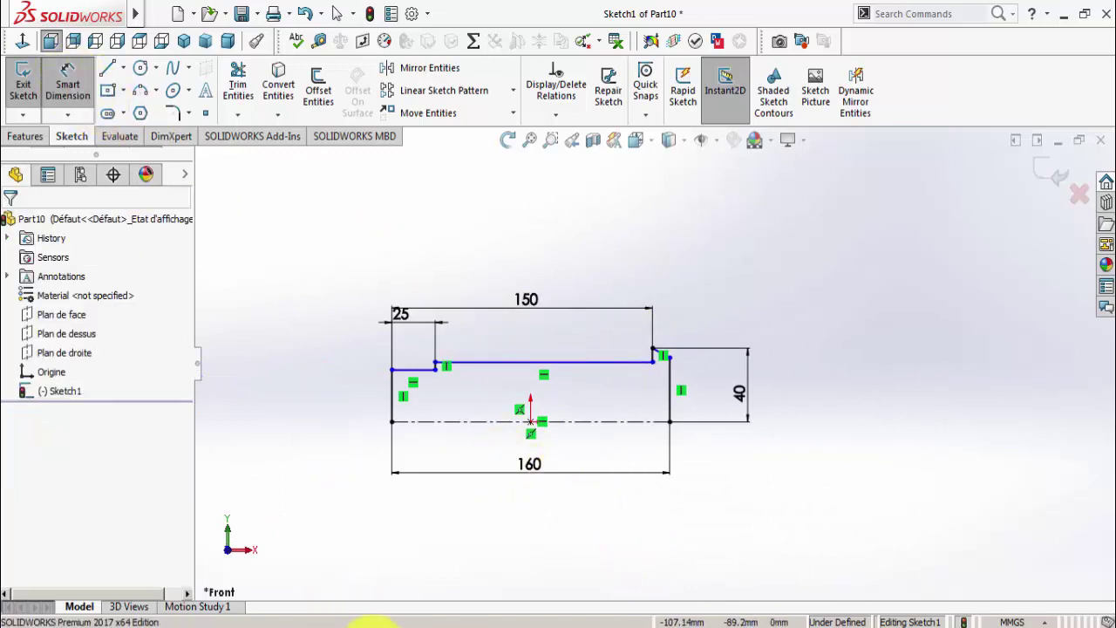
left_click(372, 623)
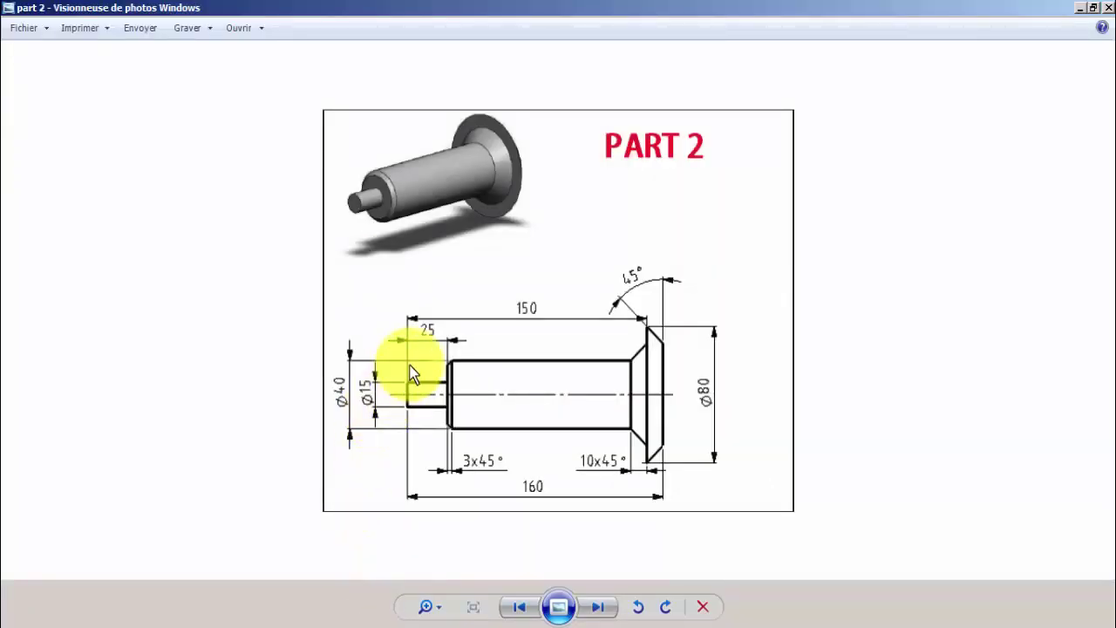
left_click(375, 624)
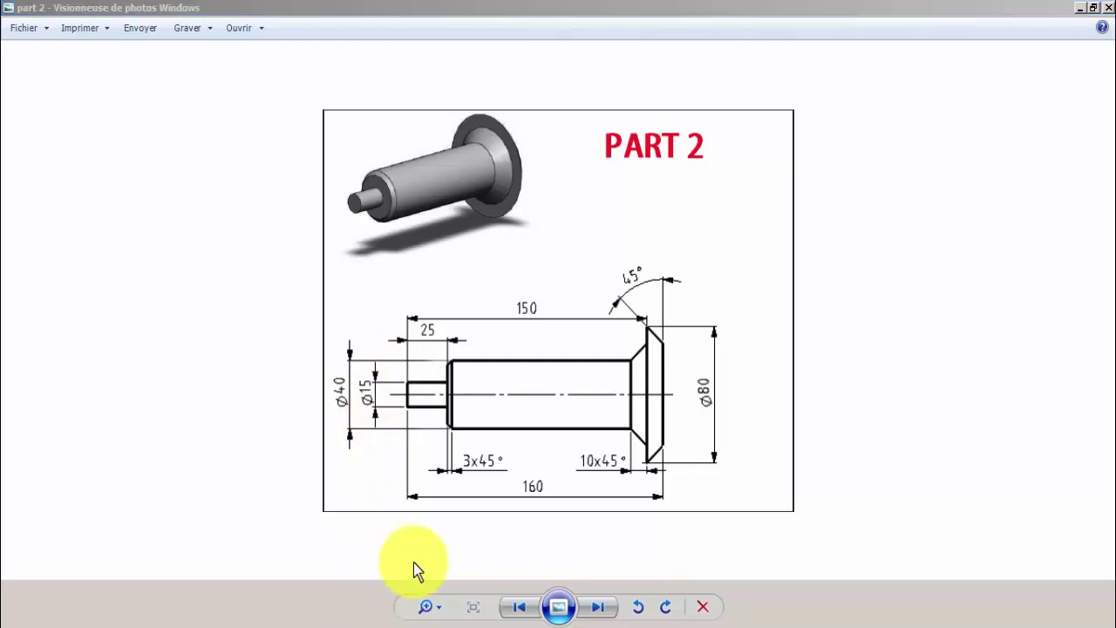
left_click(398, 378)
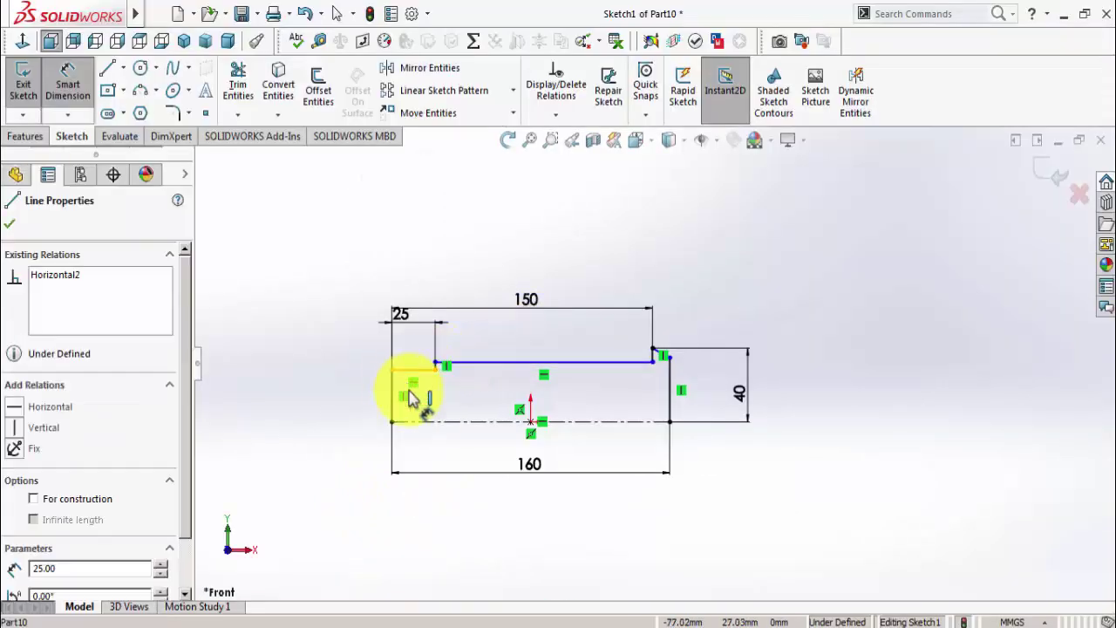
left_click(318, 417)
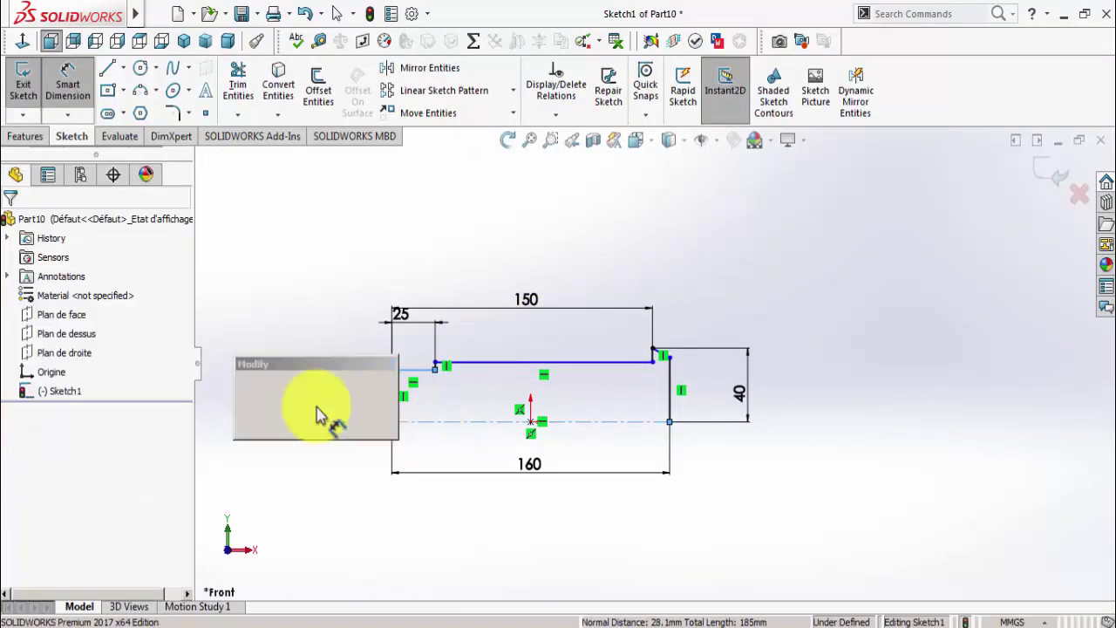
type("15/2")
key("Return")
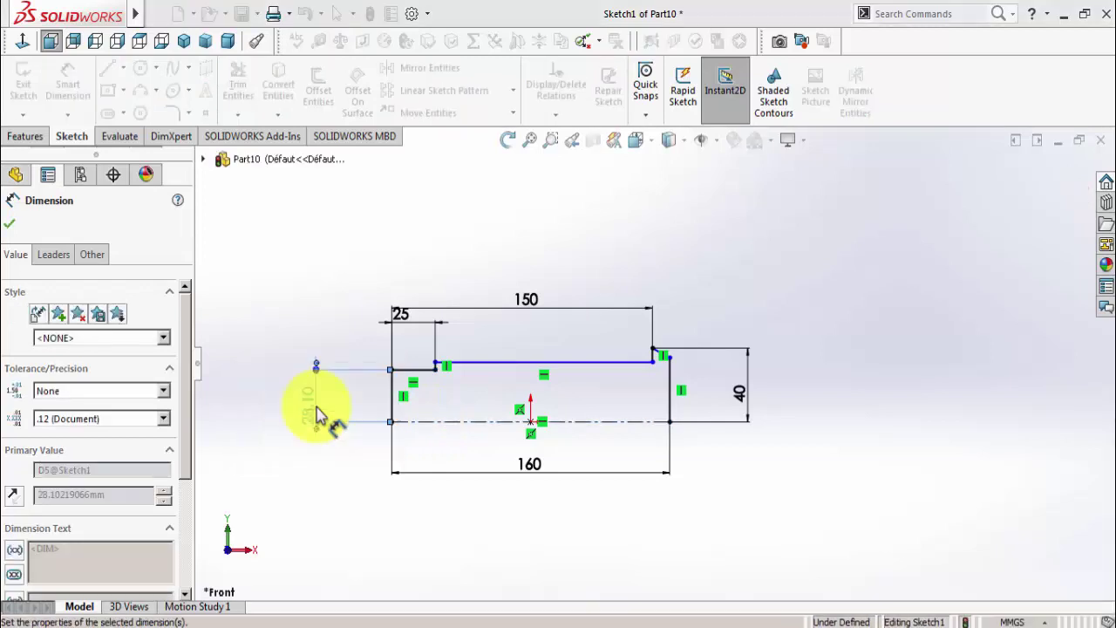
left_click(393, 515)
Check the shaft body's diameter in the Part 2 drawing and dimension its upper line's height above the centerline to 40/2 mm
left_click(384, 622)
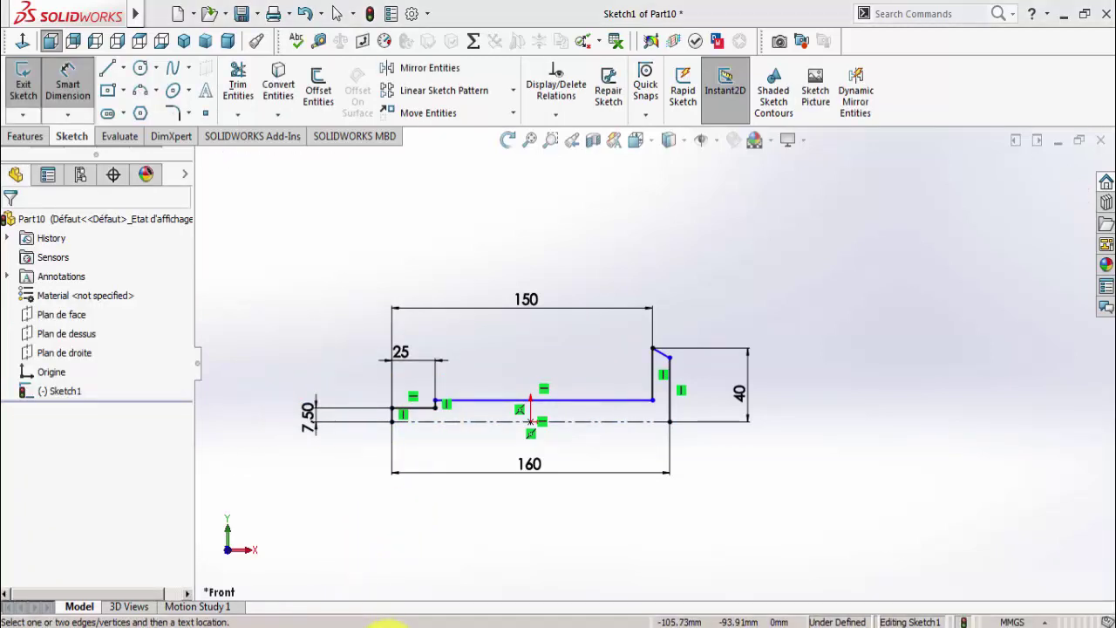
key("alt+Tab")
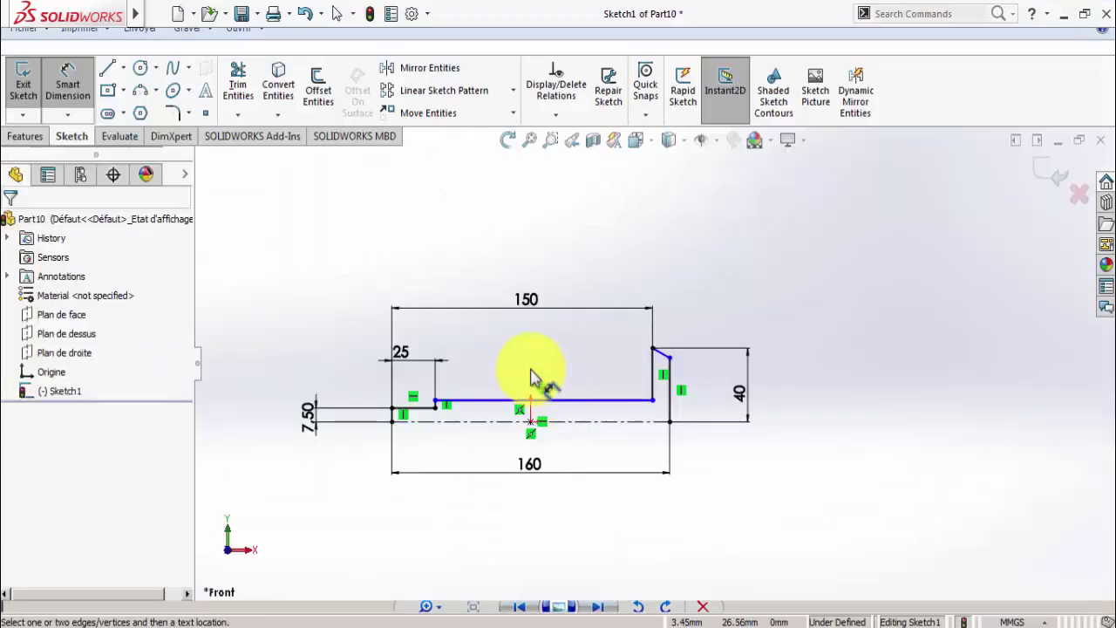
left_click(488, 411)
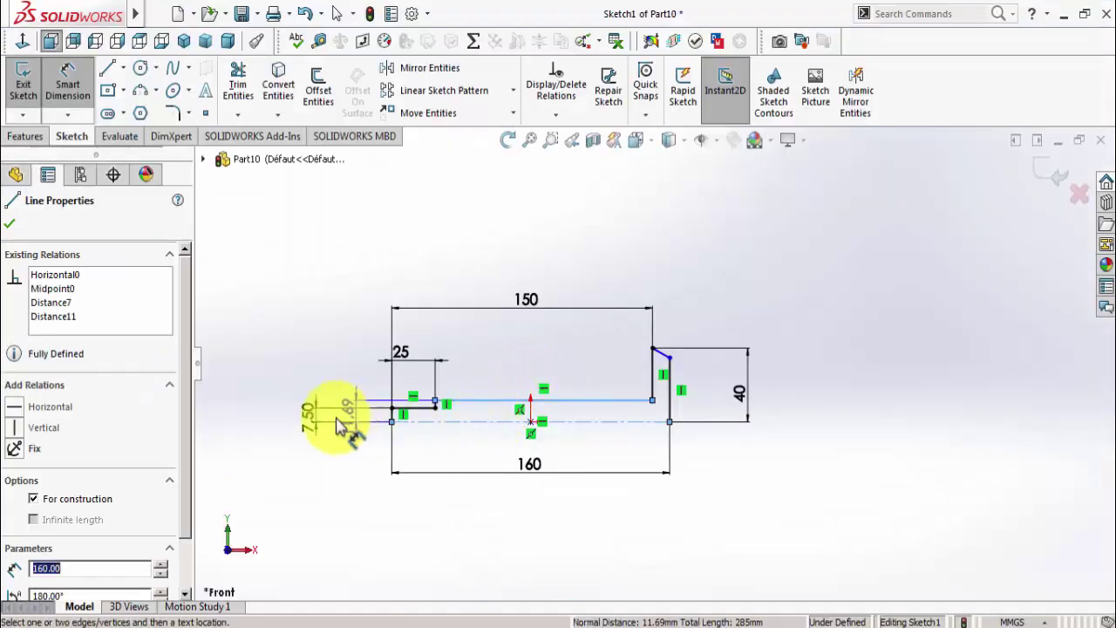
left_click(275, 420)
type("4")
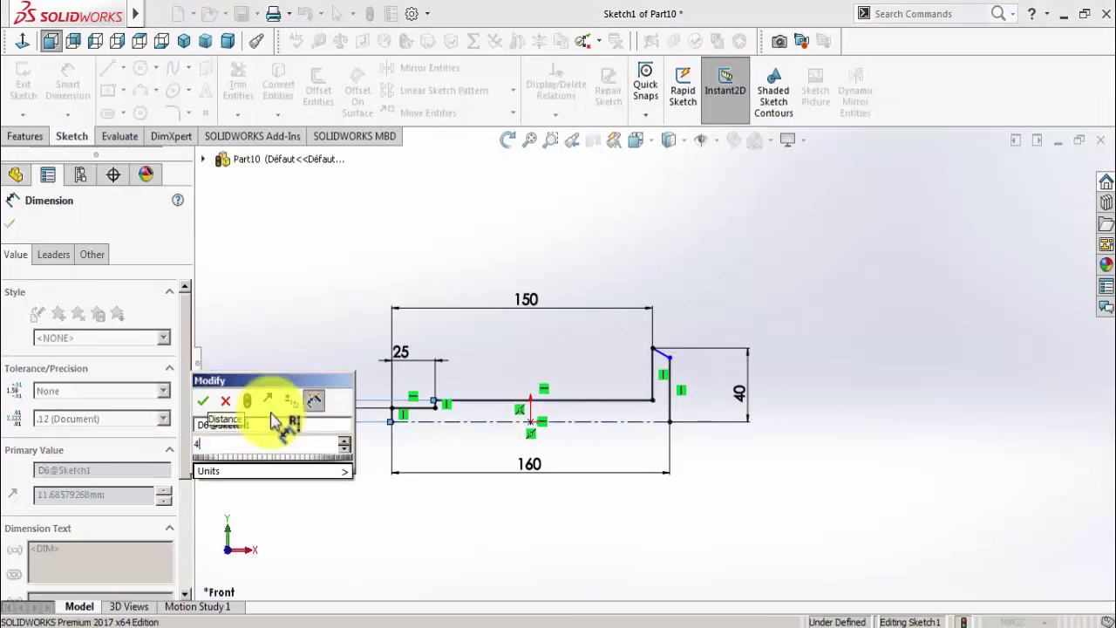
type("0/2")
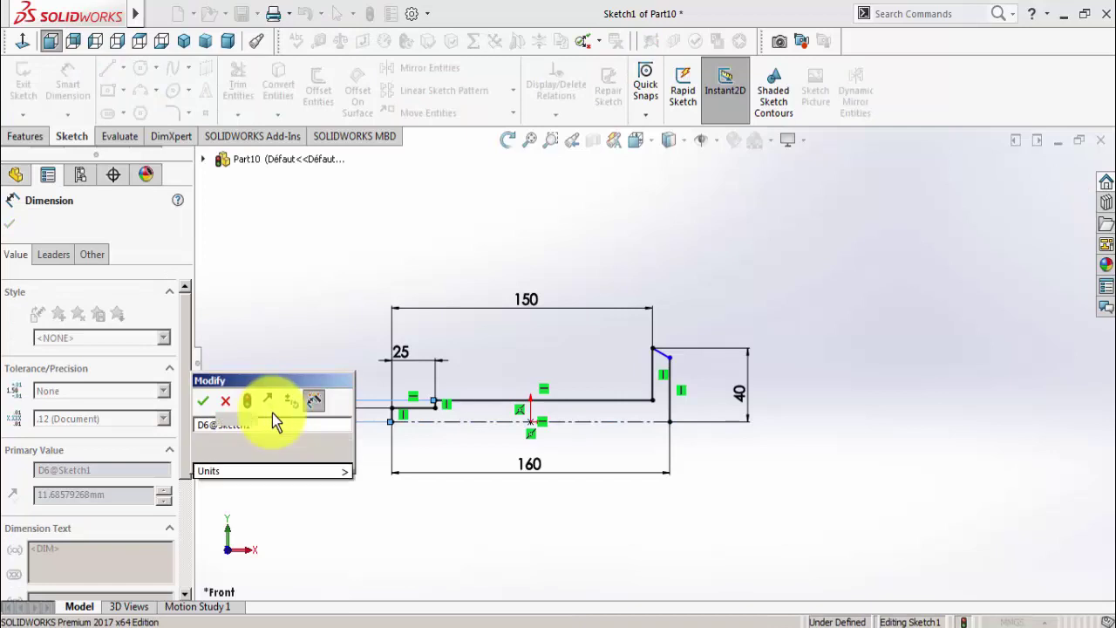
key("Return")
left_click(373, 541)
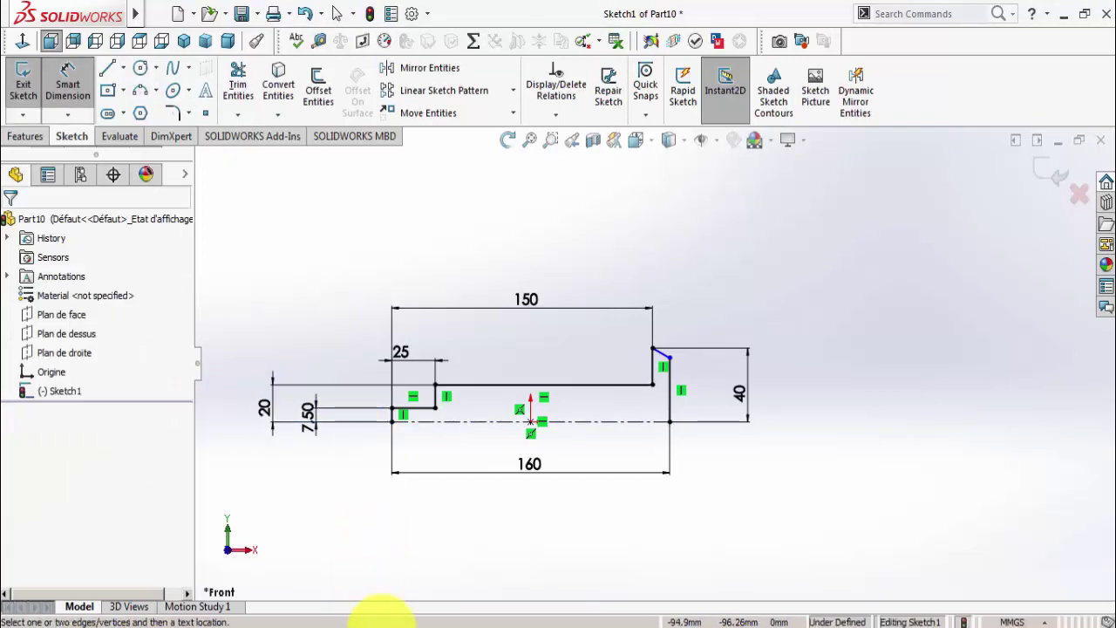
Check the flange angle in the Part 2 drawing and dimension the angle between the flange's slanted line and its vertical end line to 45°
left_click(384, 627)
left_click(383, 627)
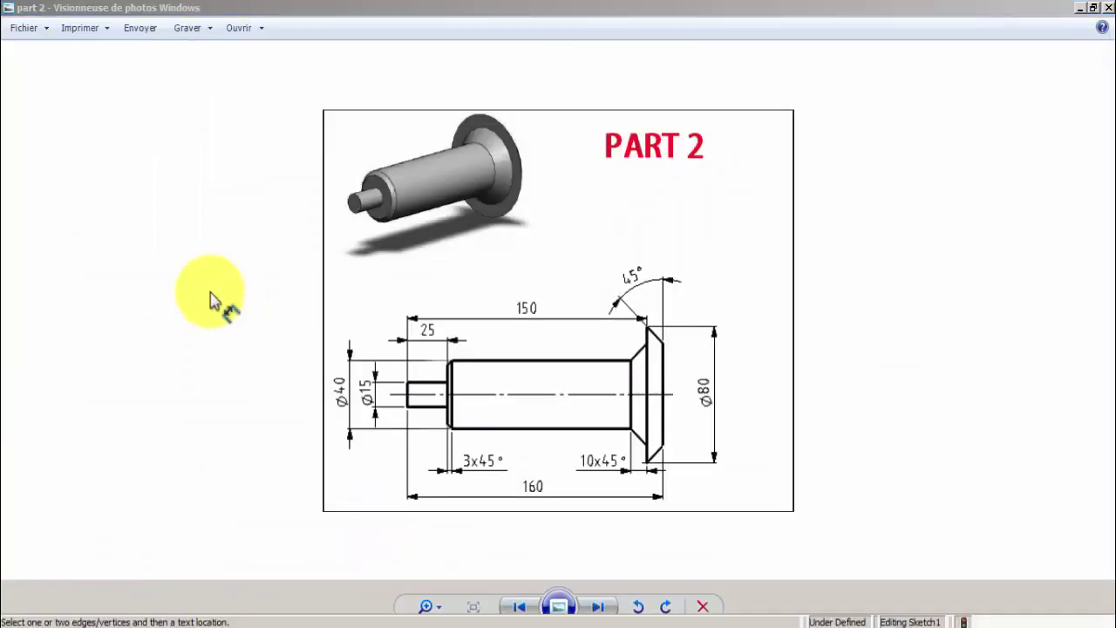
scroll(689, 327, "down", 7)
scroll(643, 467, "down", 1)
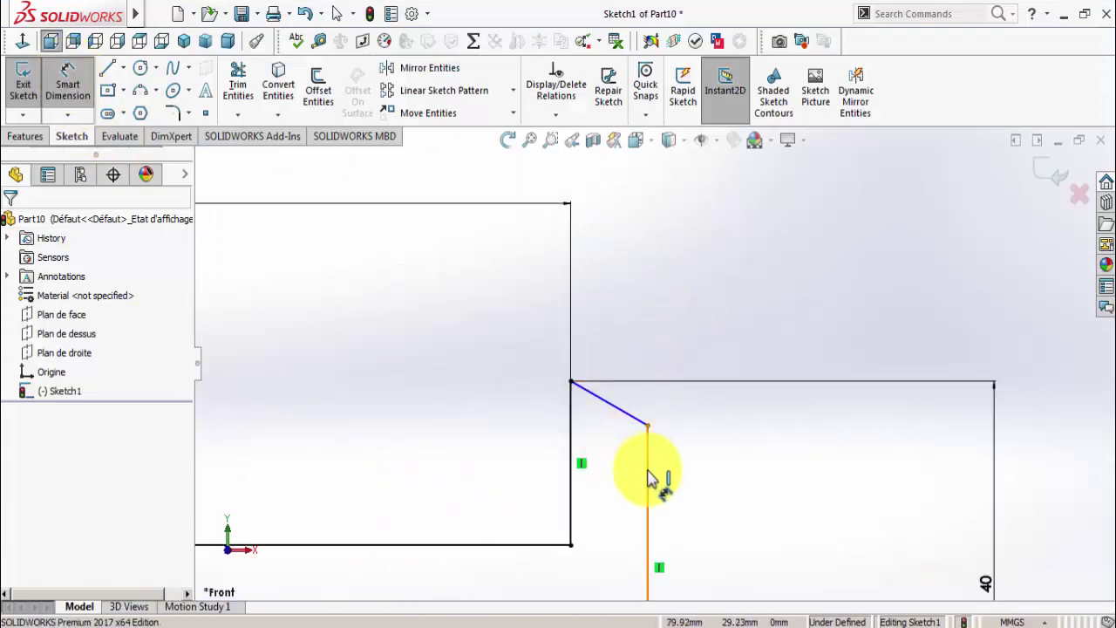
left_click(645, 455)
left_click(622, 414)
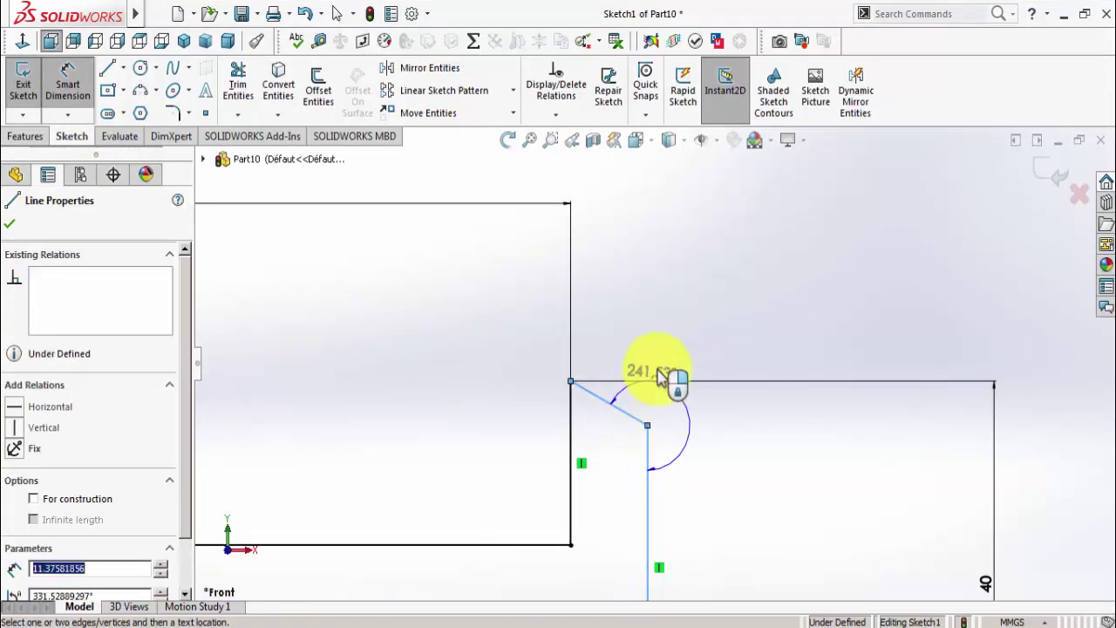
left_click(637, 378)
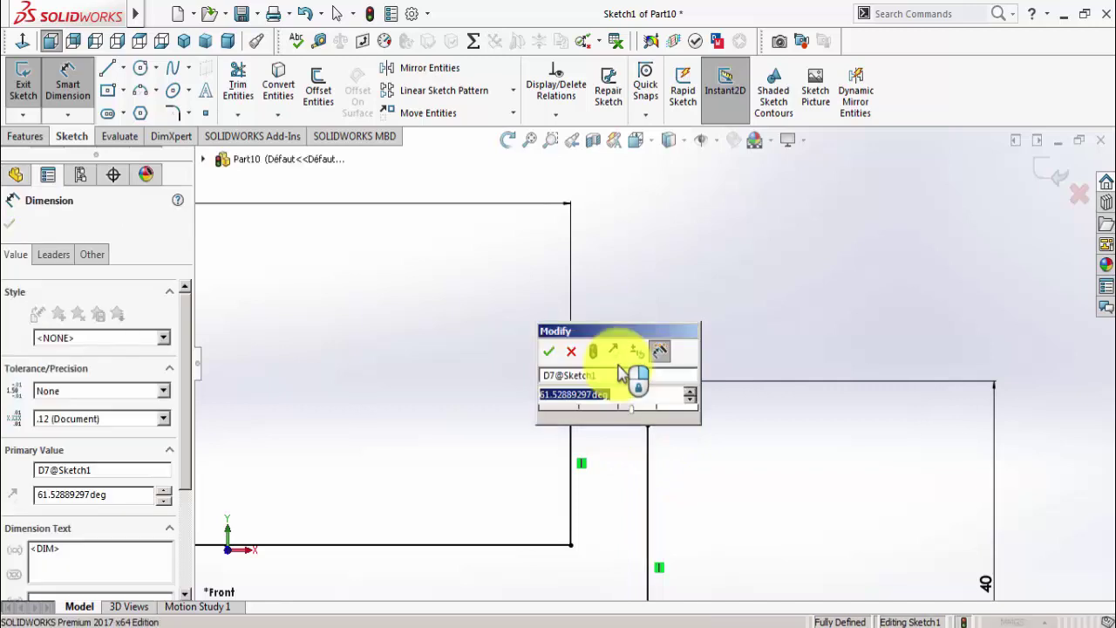
type("45")
key("Return")
key("f")
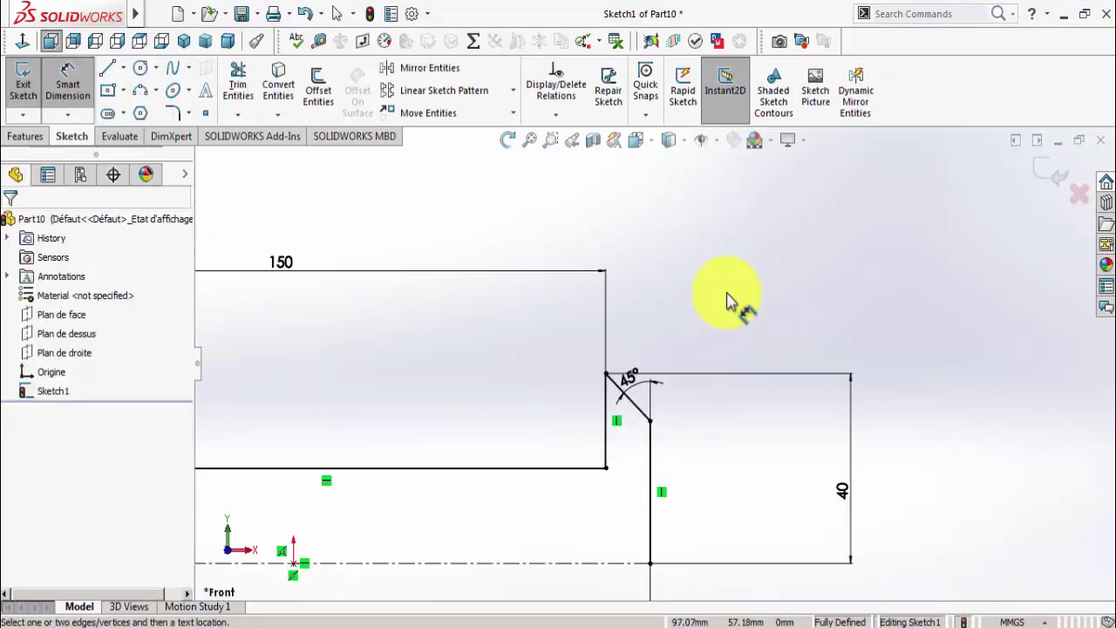
Check the small chamfer in the Part 2 drawing and add a 3 mm x 45° sketch chamfer at the body's corner near the small end
left_click(190, 117)
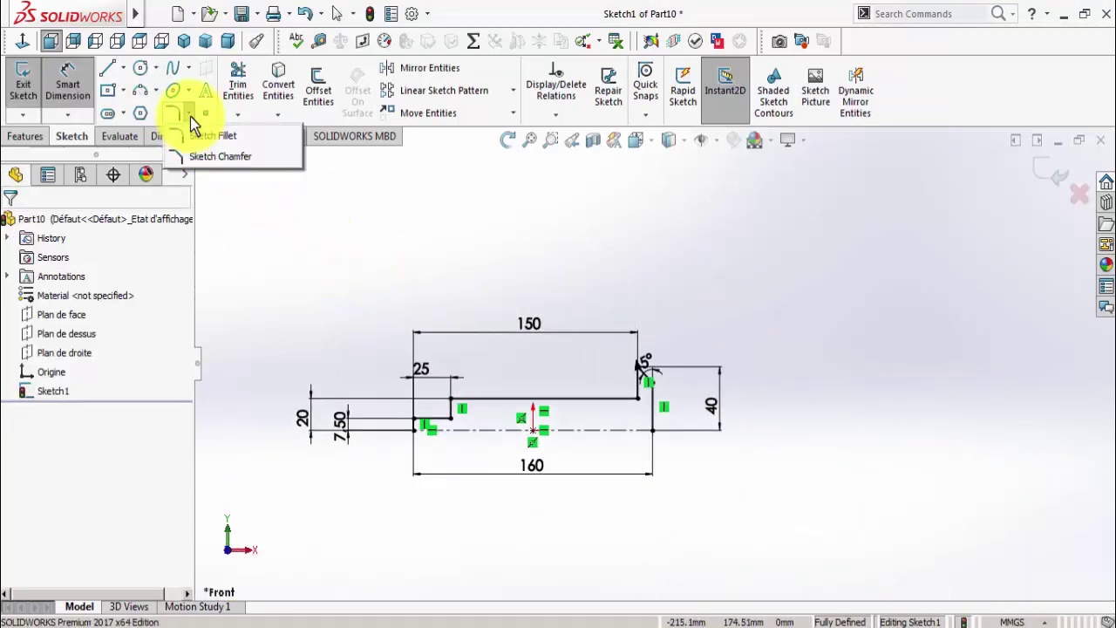
left_click(199, 157)
left_click(375, 626)
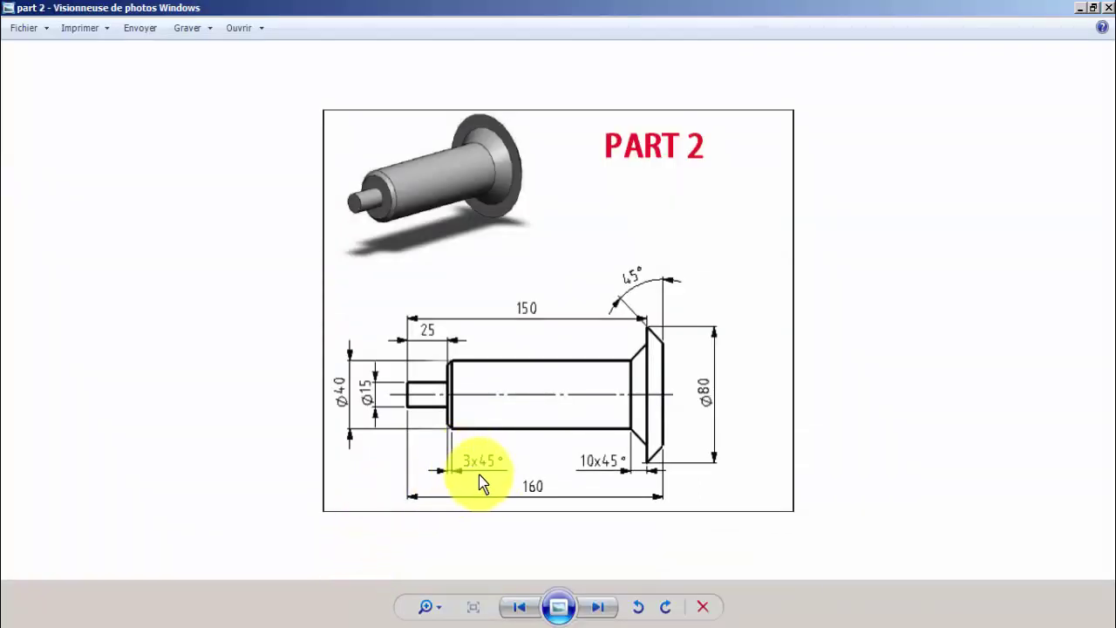
left_click(371, 619)
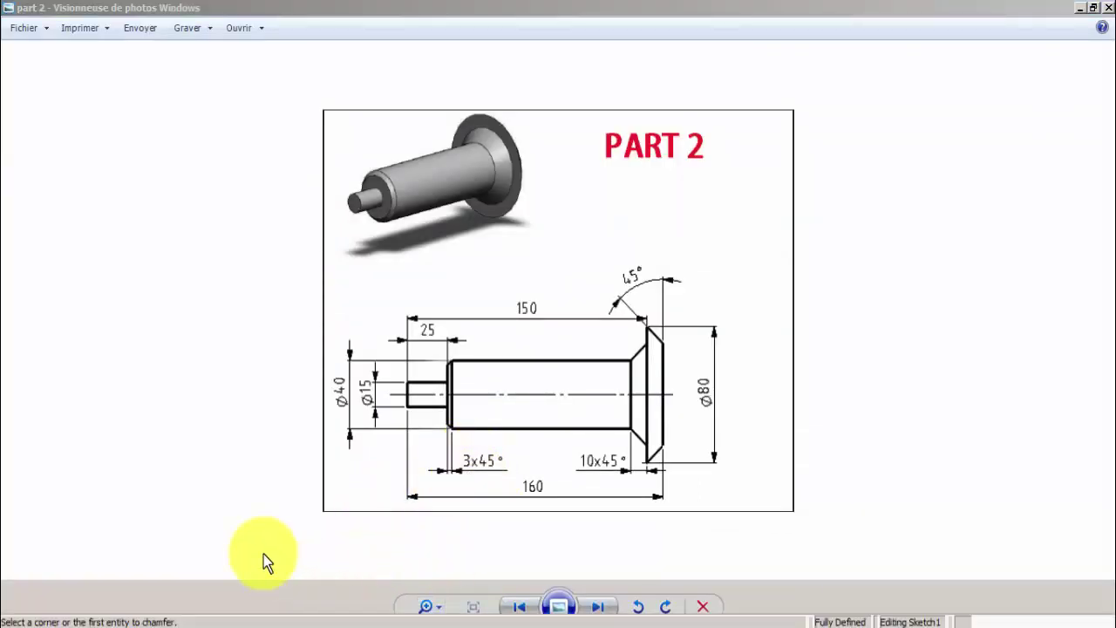
double_click(80, 335)
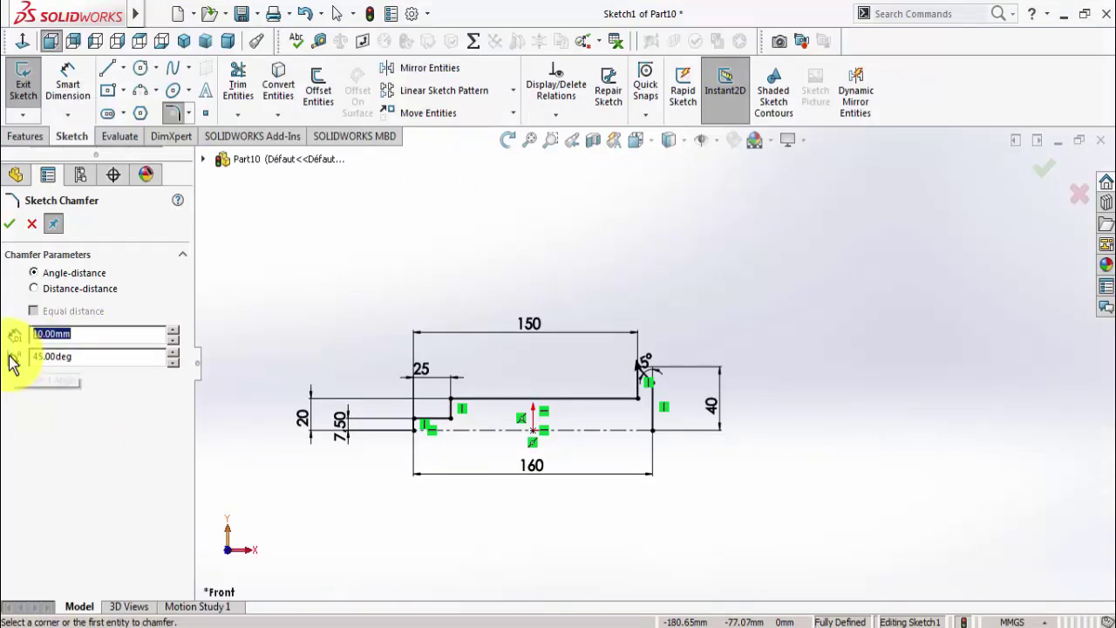
type("3")
scroll(561, 495, "down", 5)
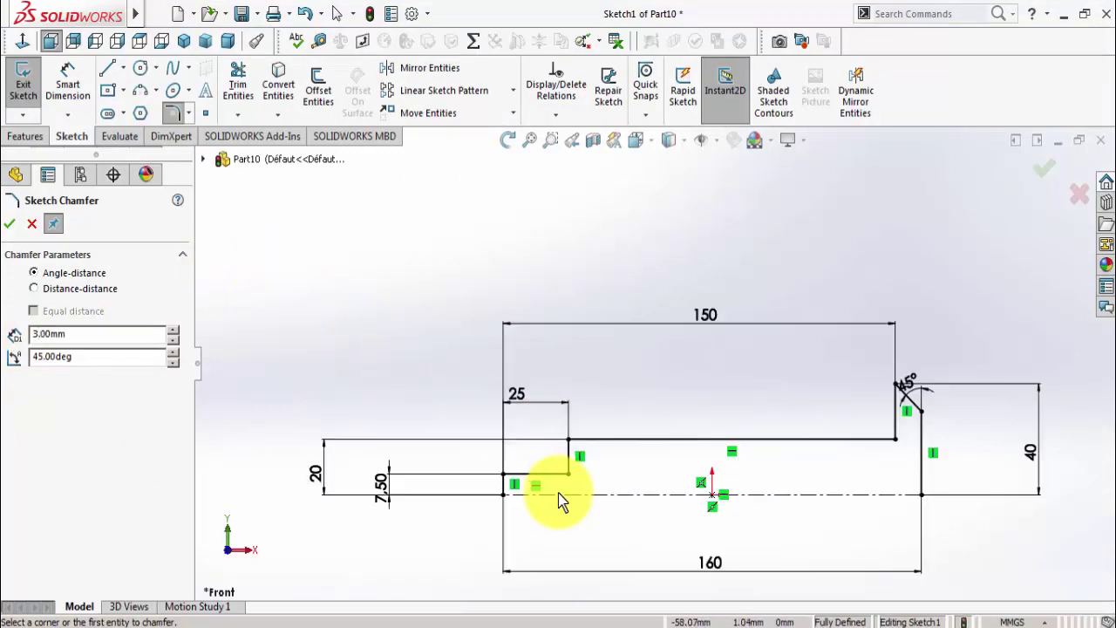
left_click(589, 406)
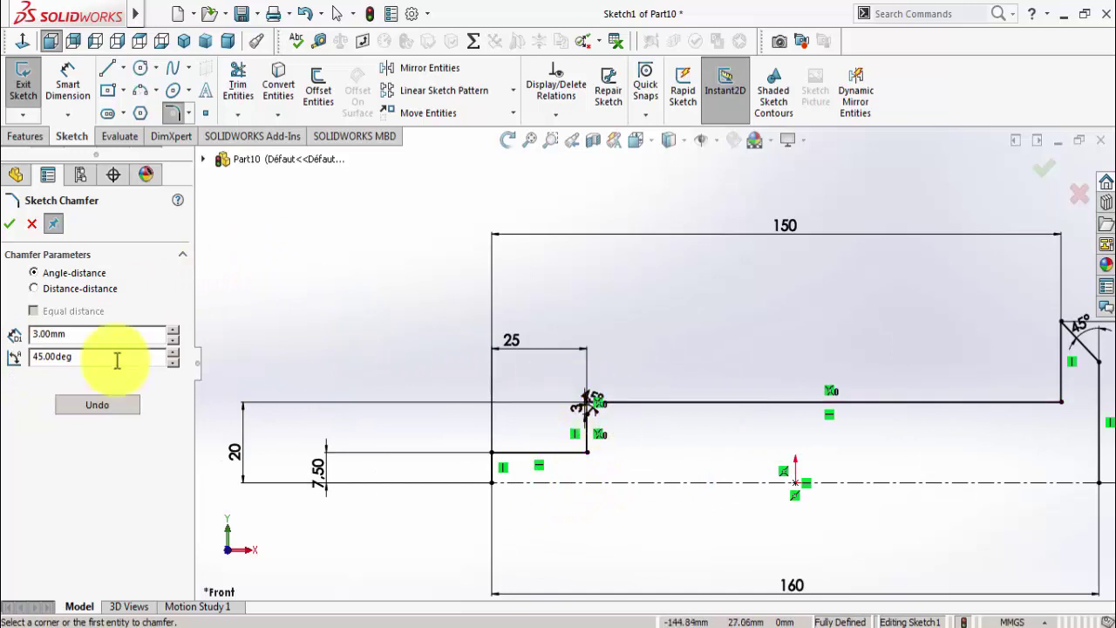
left_click(9, 223)
Move the small chamfer's angle and distance dimensions away from the corner so they are readable
scroll(586, 401, "down", 3)
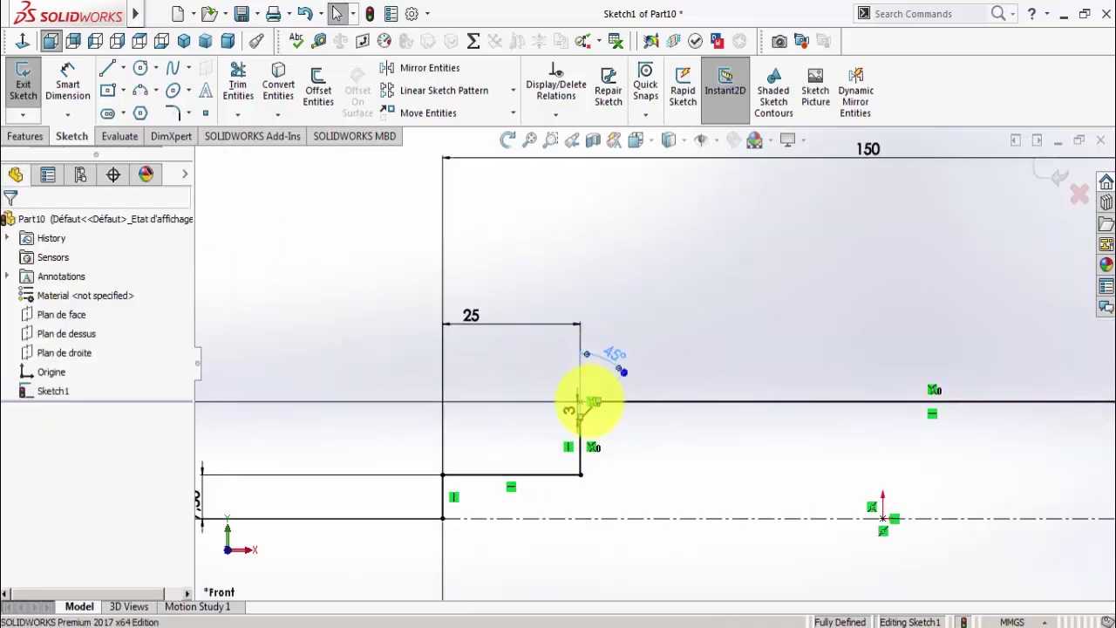
left_click(588, 403)
key("Escape")
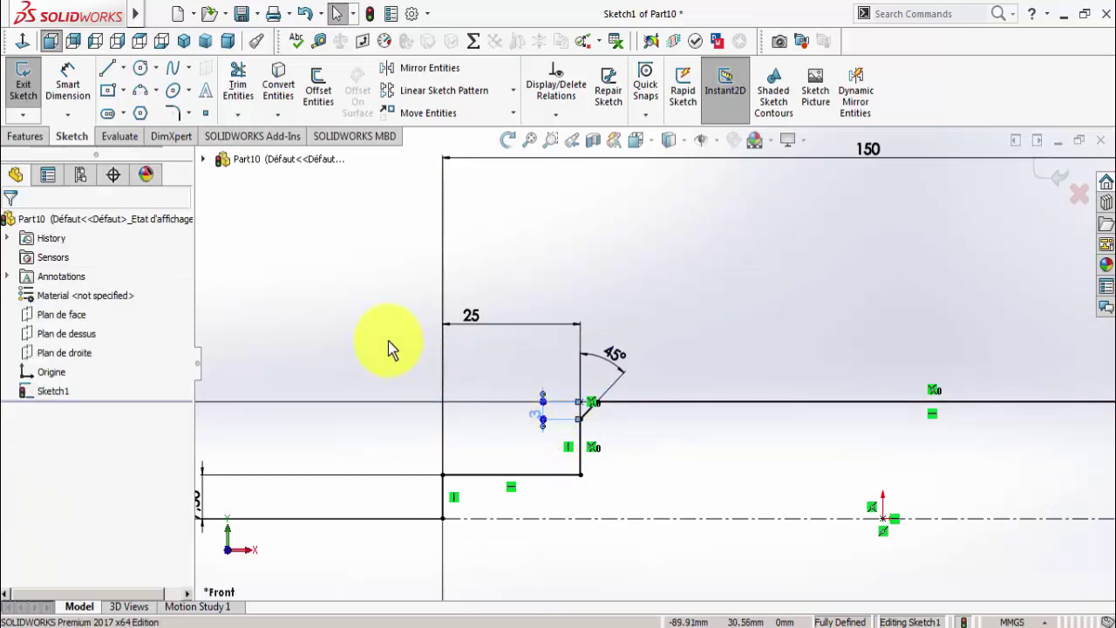
key("z")
Check the flange chamfer in the Part 2 drawing and add a 10 mm x 45° sketch chamfer where the shaft body meets the flange
left_click(188, 114)
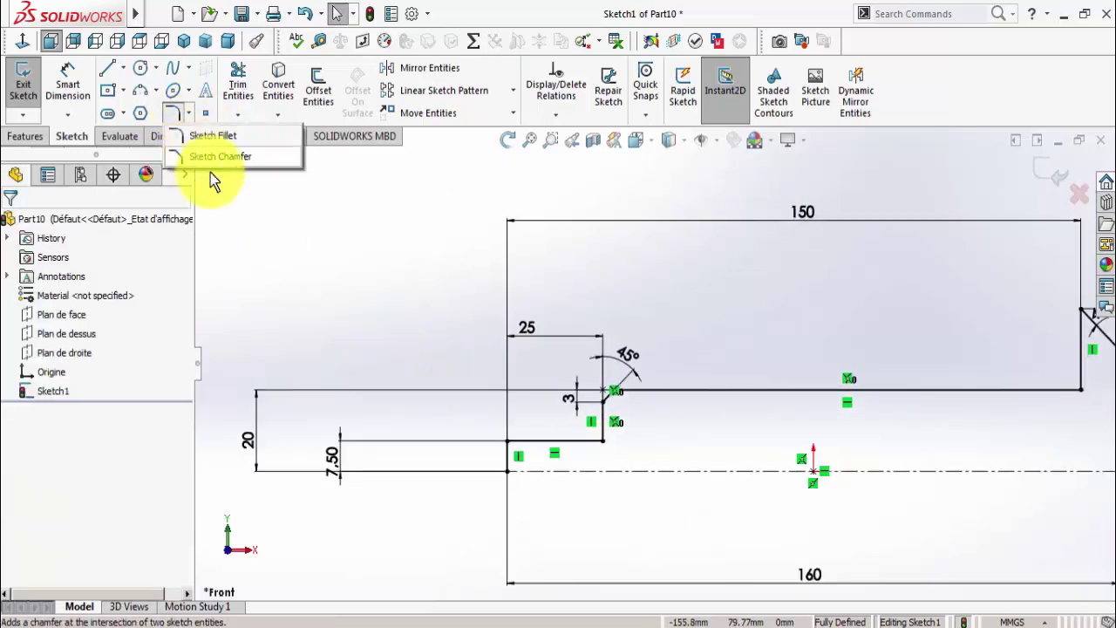
left_click(218, 157)
left_click(366, 611)
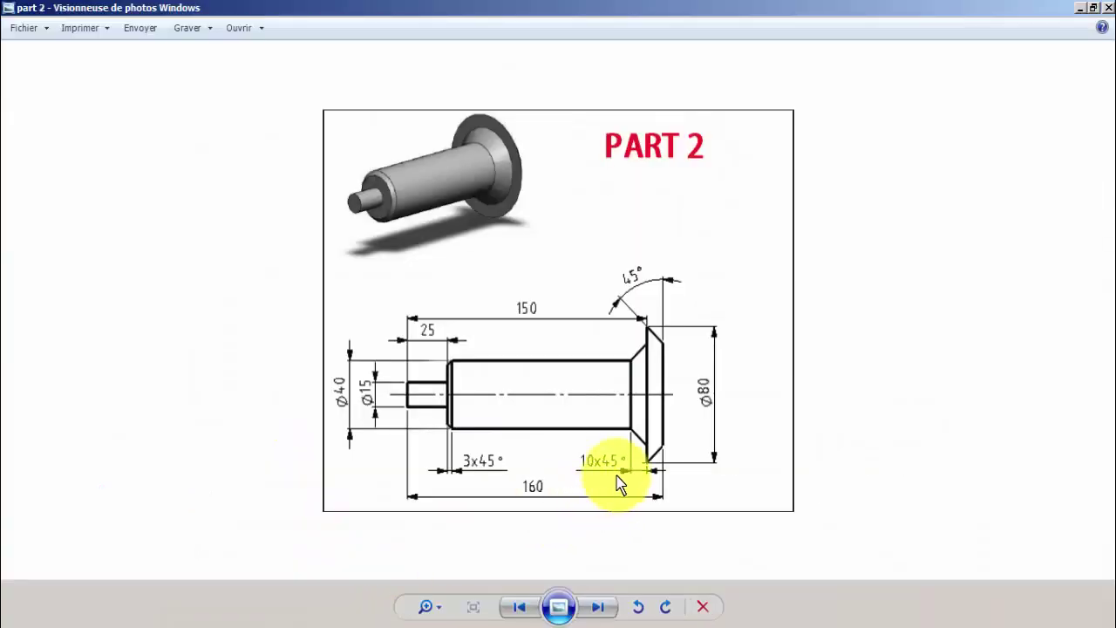
left_click(373, 611)
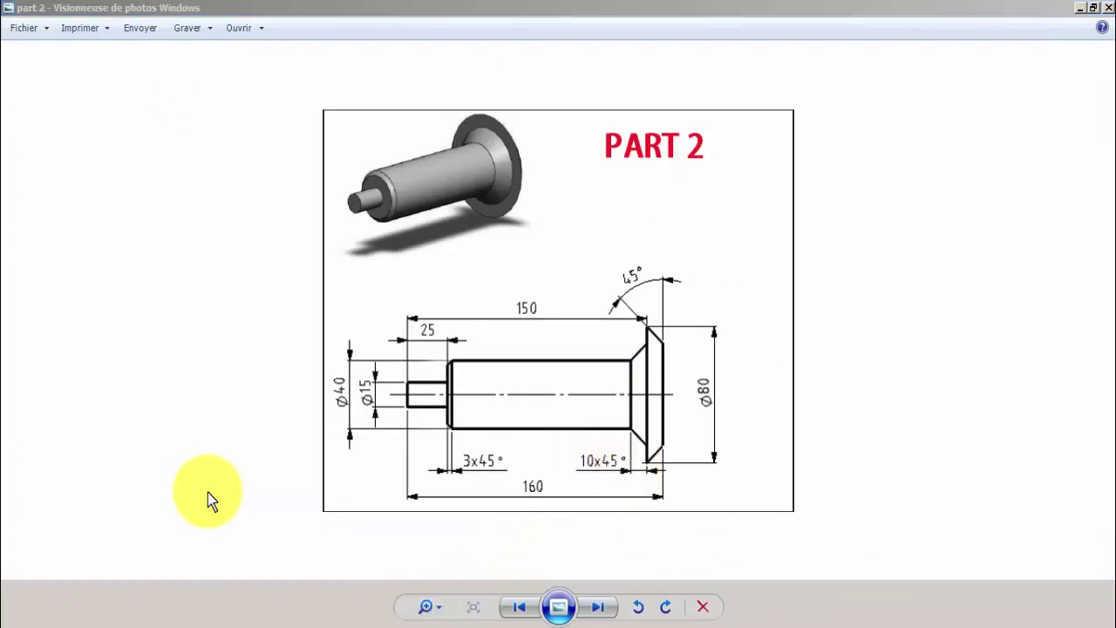
left_click_drag(91, 336, 2, 352)
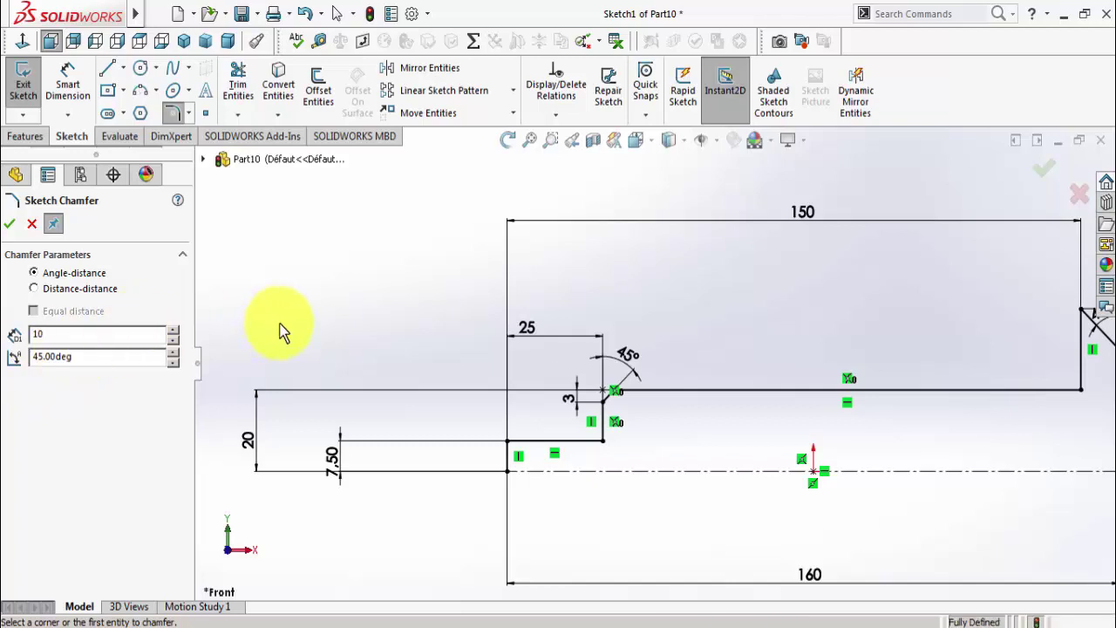
key("Return")
scroll(680, 360, "up", 2)
scroll(843, 403, "down", 4)
scroll(843, 402, "down", 1)
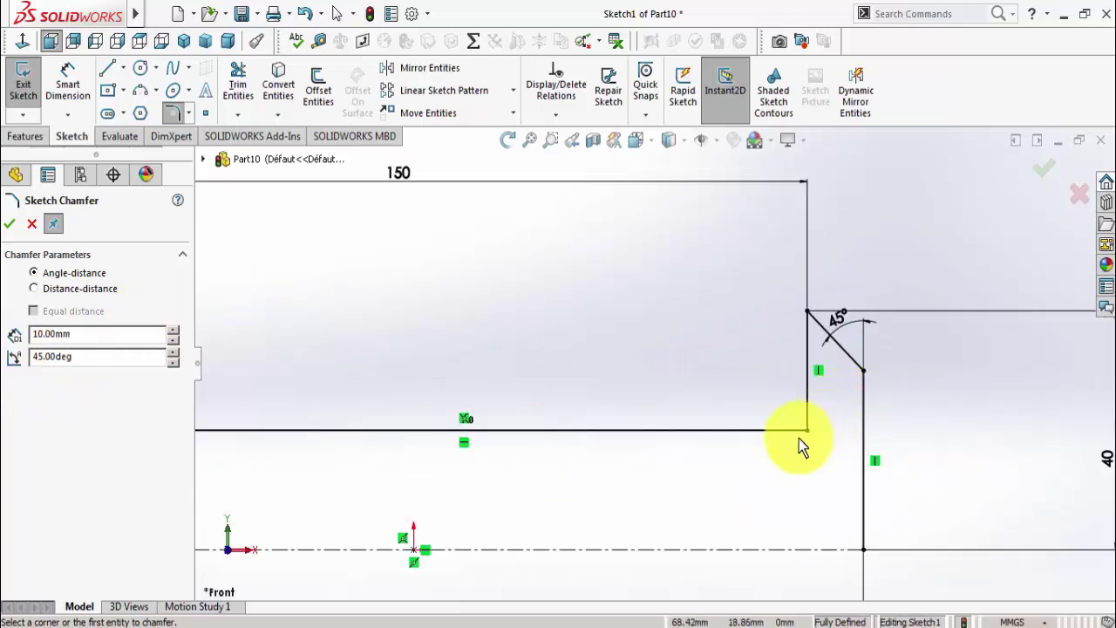
left_click(808, 435)
scroll(660, 367, "up", 2)
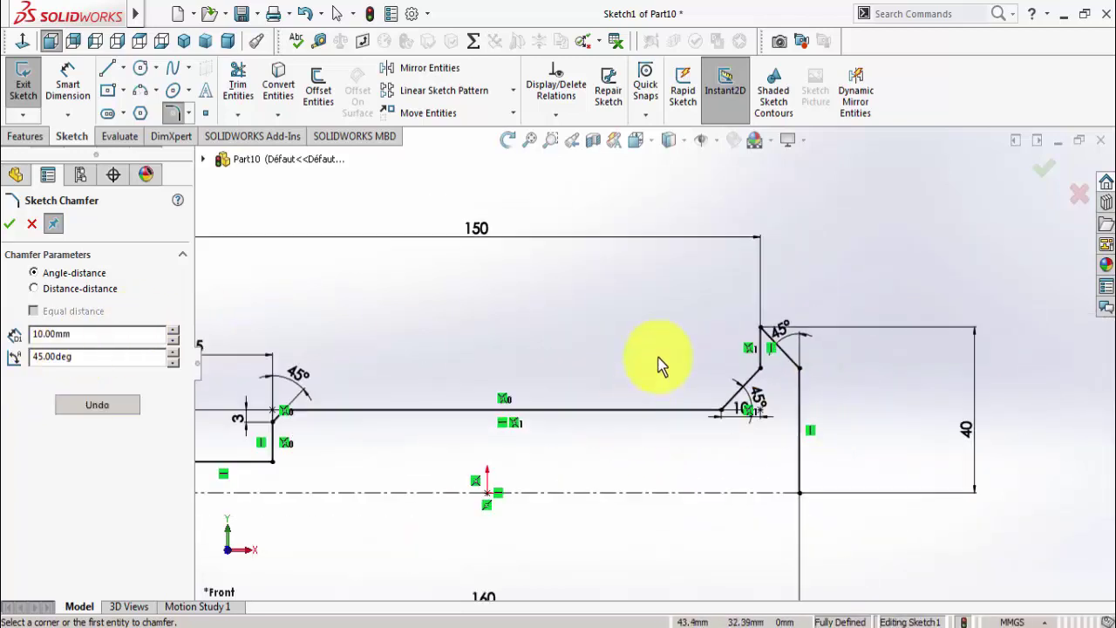
Finish the chamfer command and move the flange chamfer's distance dimension further below the shaft body's line
left_click(772, 401)
left_click(12, 224)
scroll(351, 326, "up", 3)
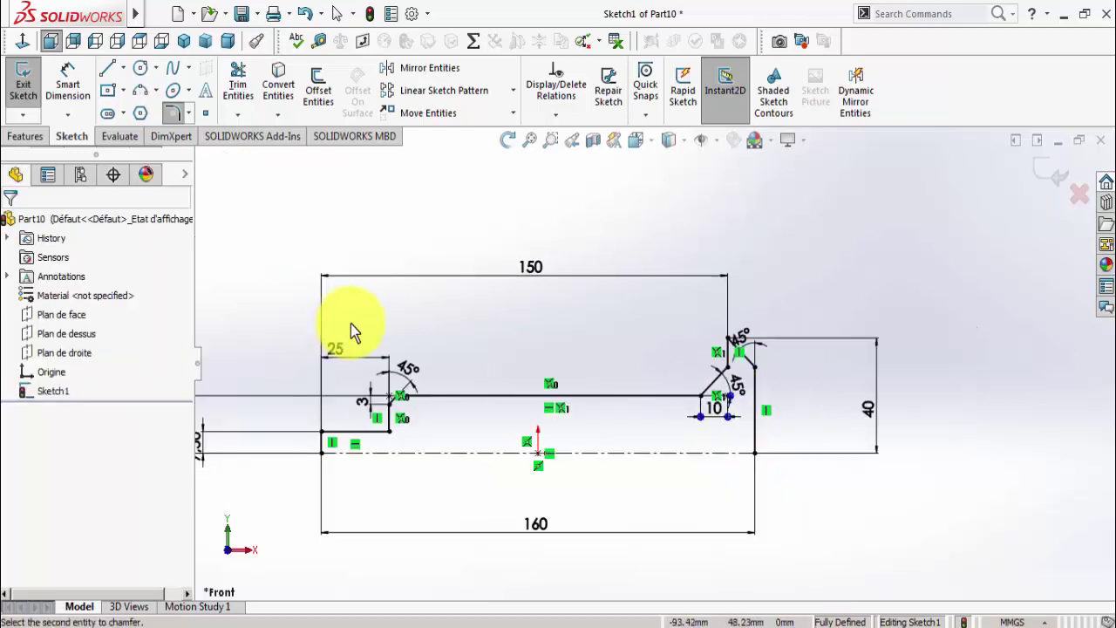
Revolve the part 2 half profile 360° about its centerline, letting the open sketch be closed automatically
left_click(24, 138)
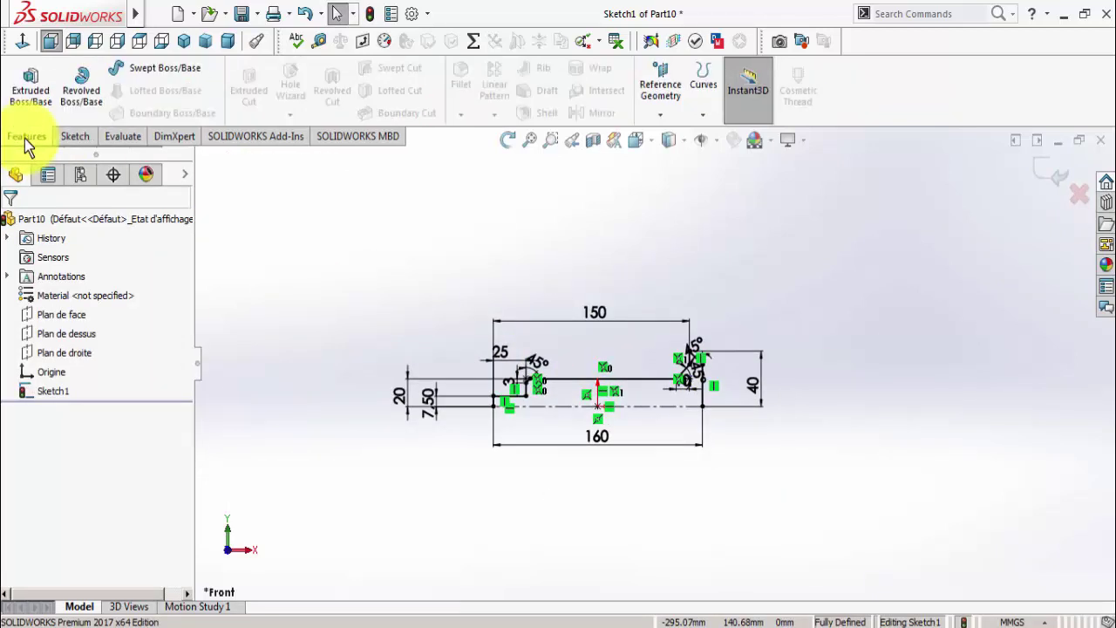
left_click(81, 87)
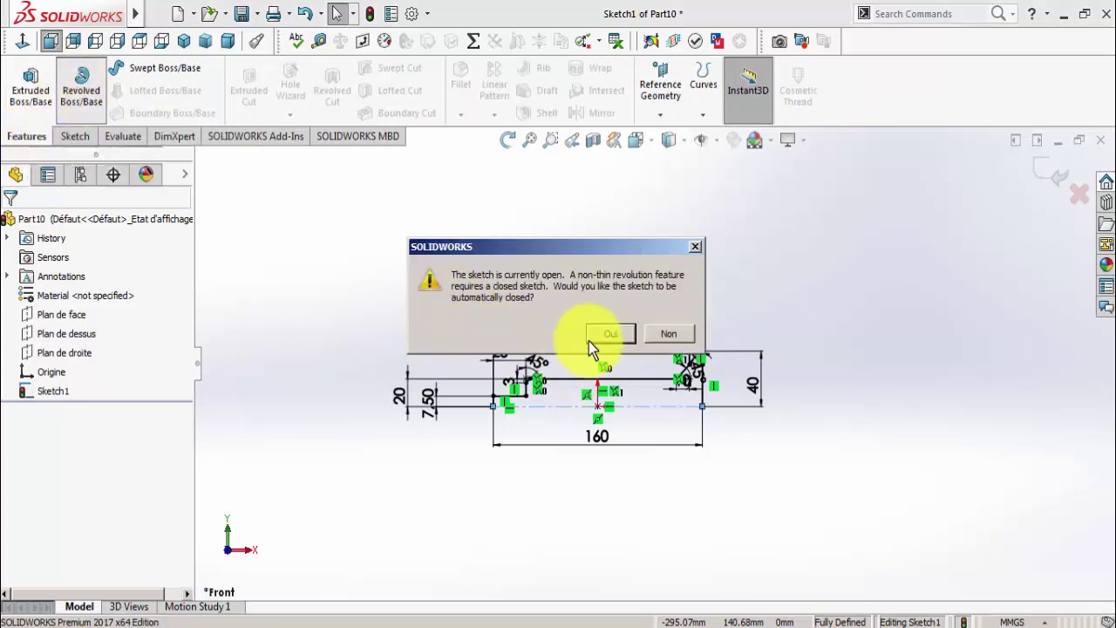
left_click(591, 340)
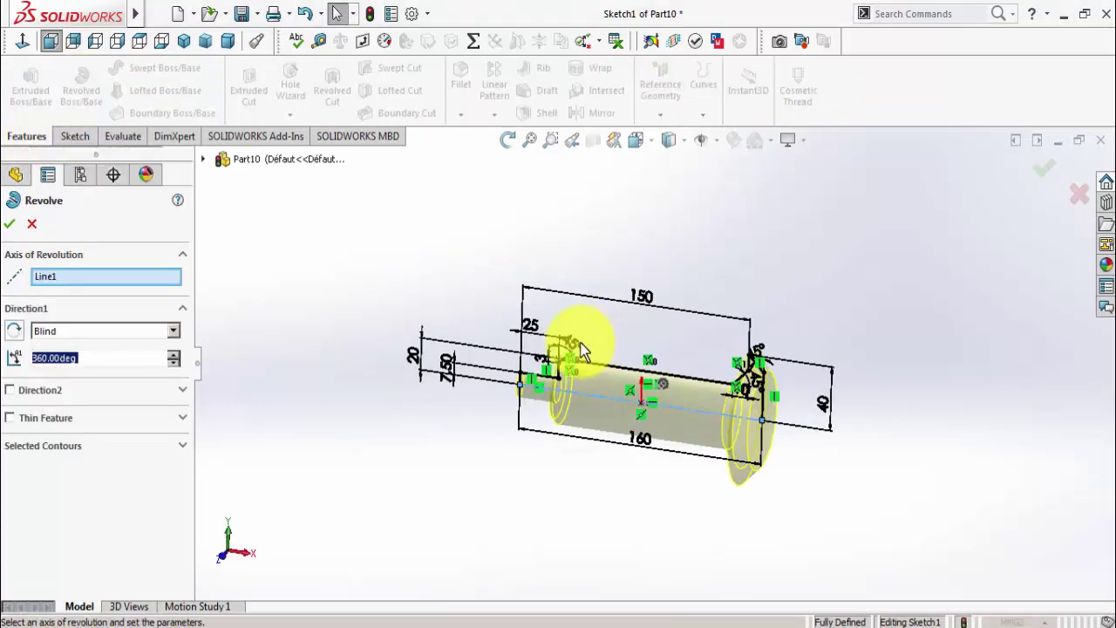
key("Return")
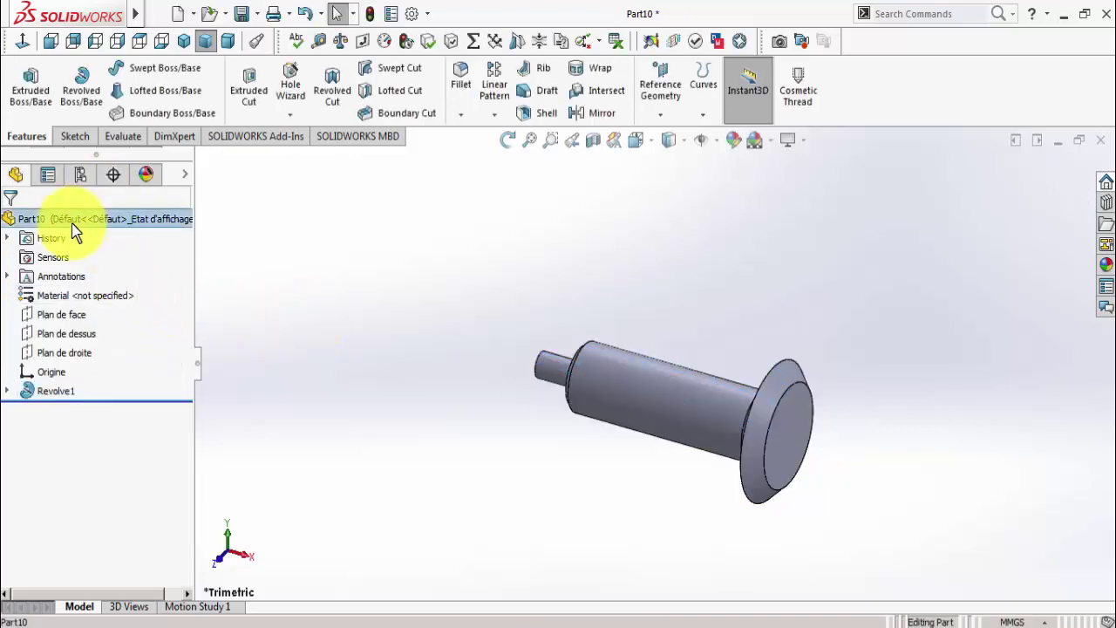
Apply a red colour appearance to the whole revolved part
right_click(104, 222)
left_click(130, 199)
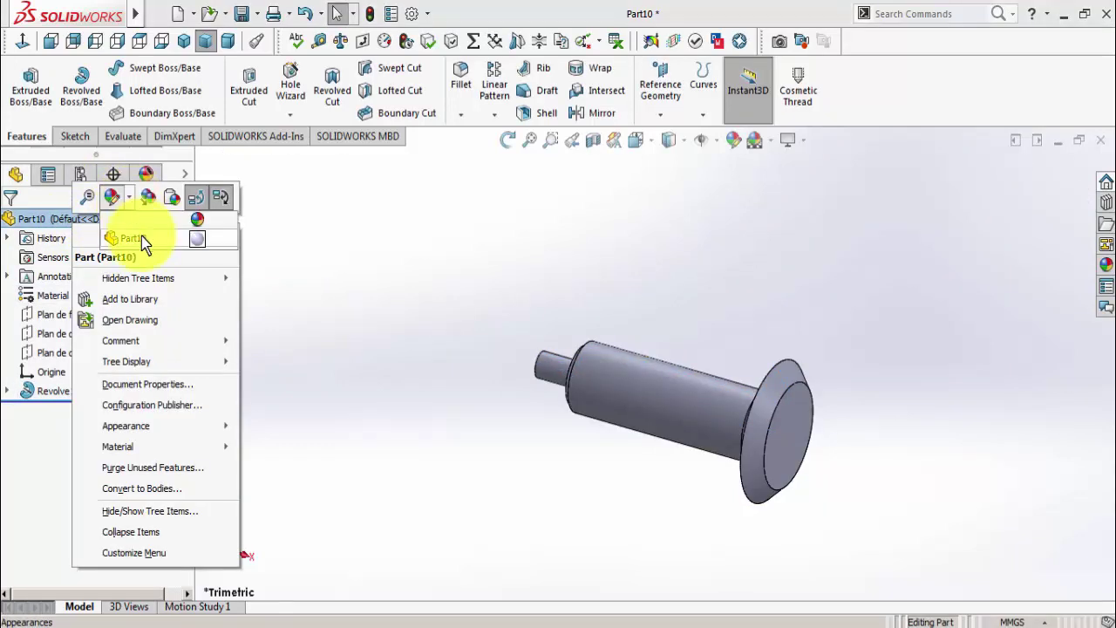
left_click(144, 242)
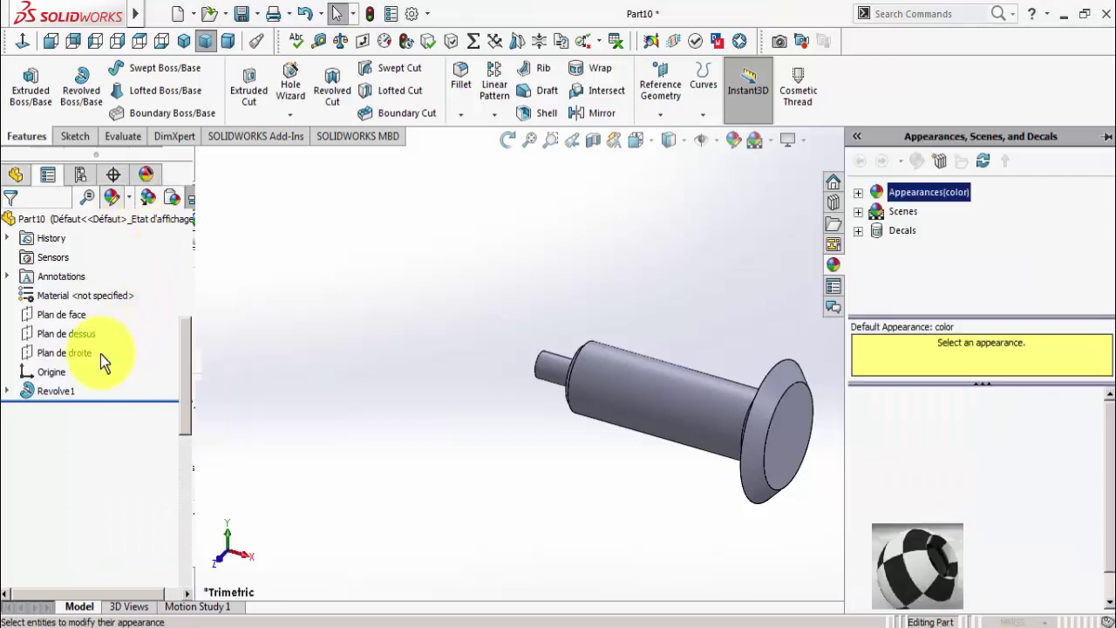
left_click(59, 584)
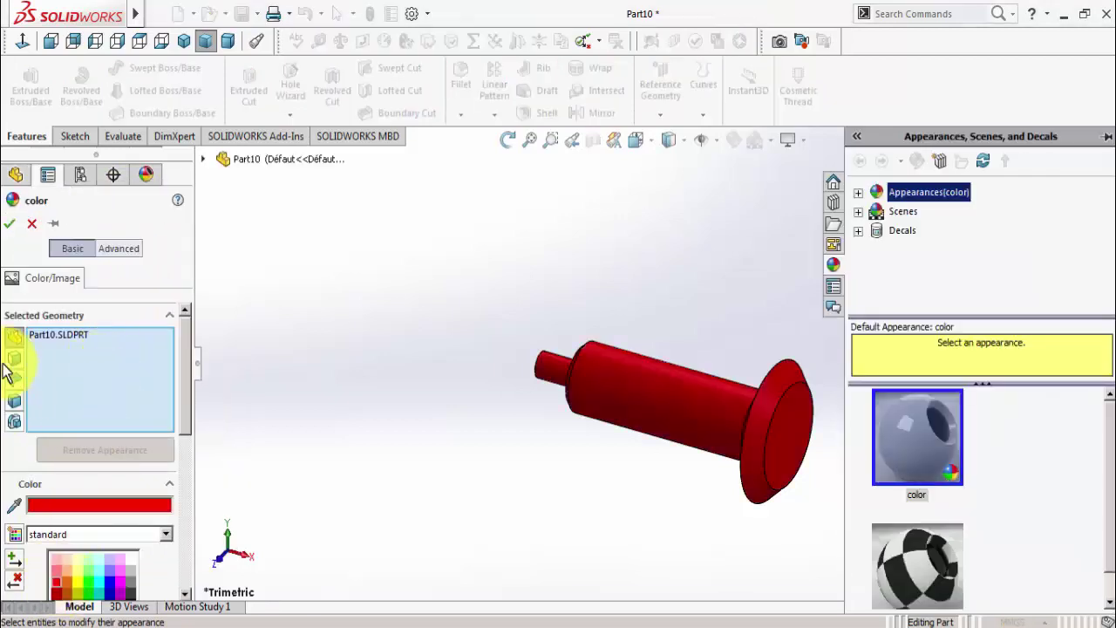
left_click(10, 224)
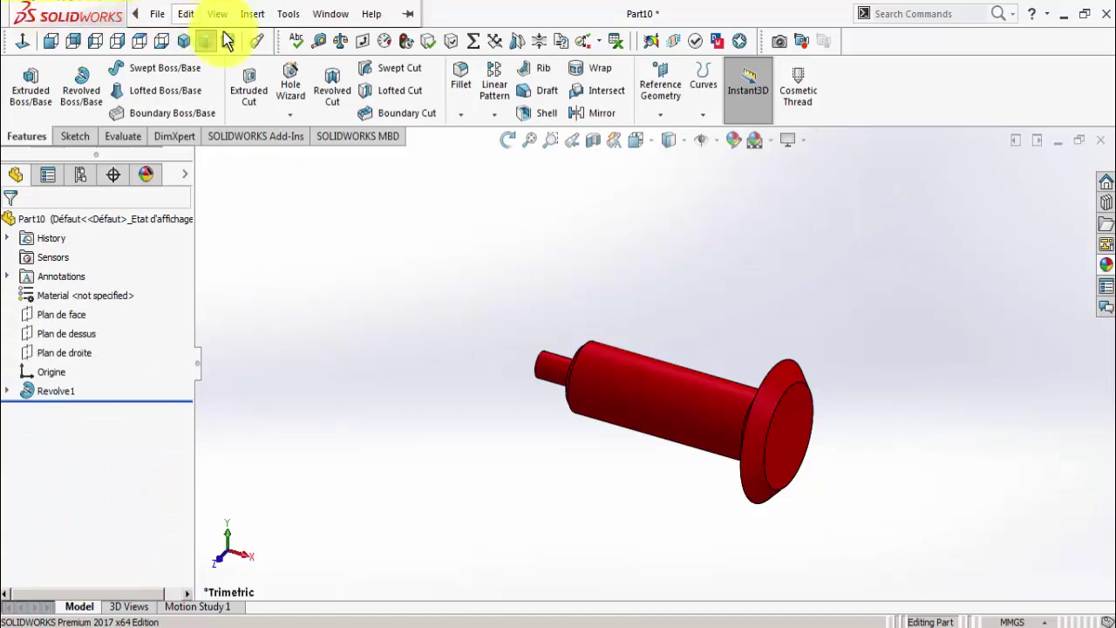
Save the red flanged shaft as "part 2" in the 30 A folder
left_click(244, 15)
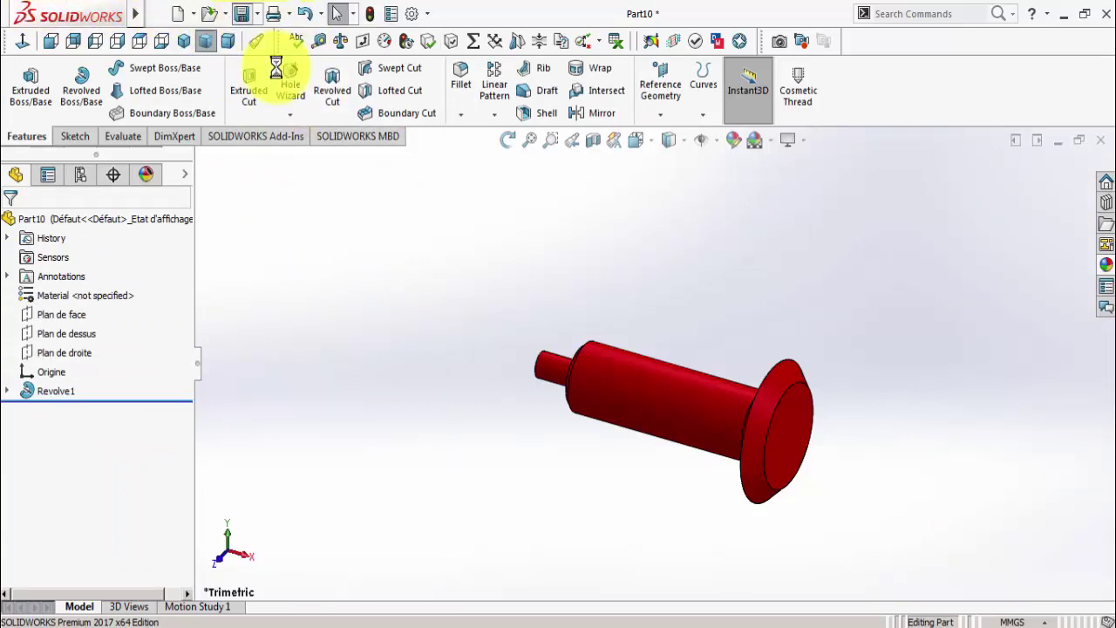
type("pa")
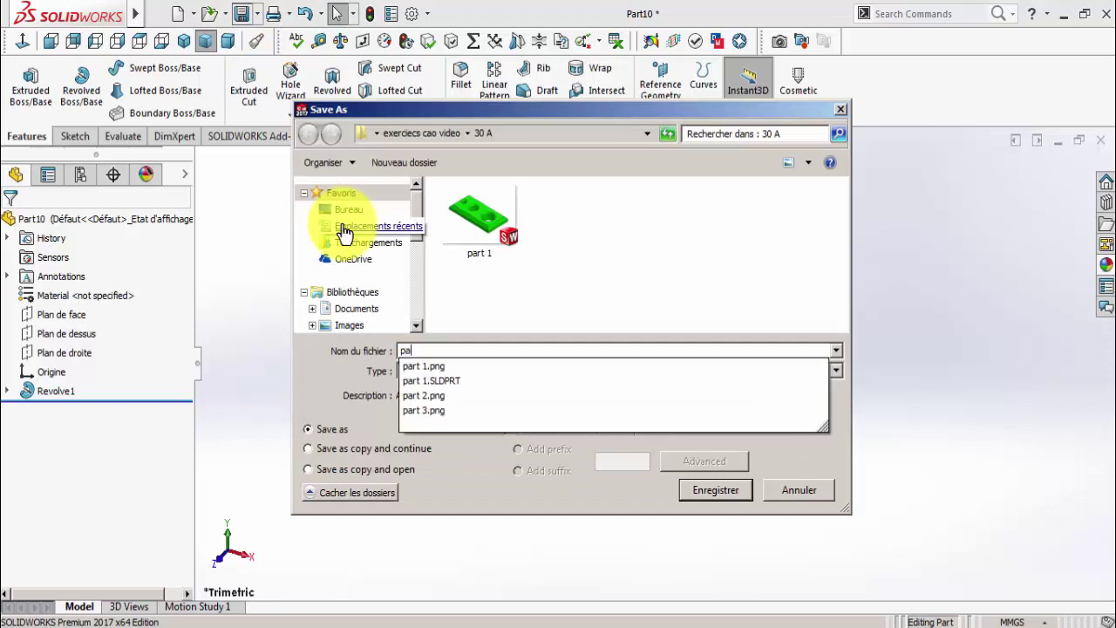
type("rt 2")
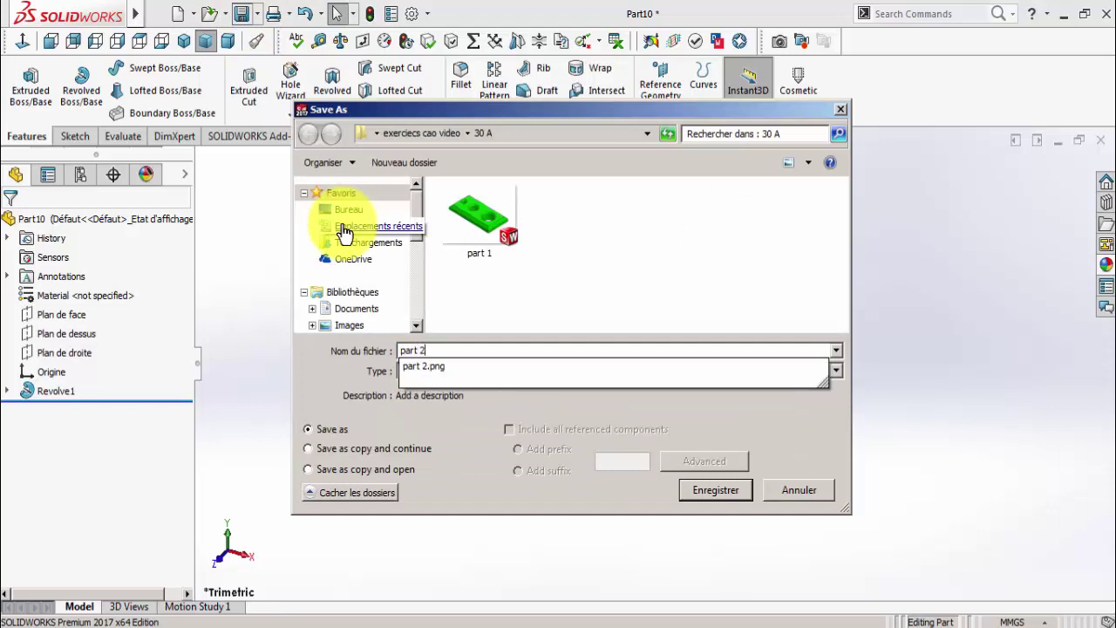
left_click(704, 490)
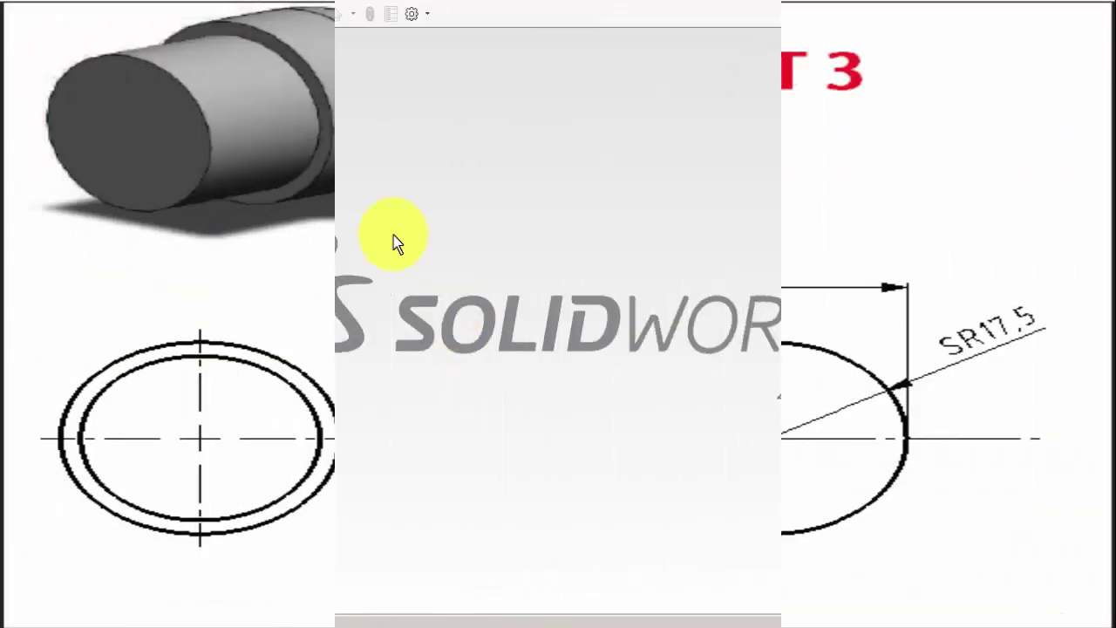
Create a new part document and review the Part 3 drawing's dimensions
left_click(178, 15)
double_click(331, 242)
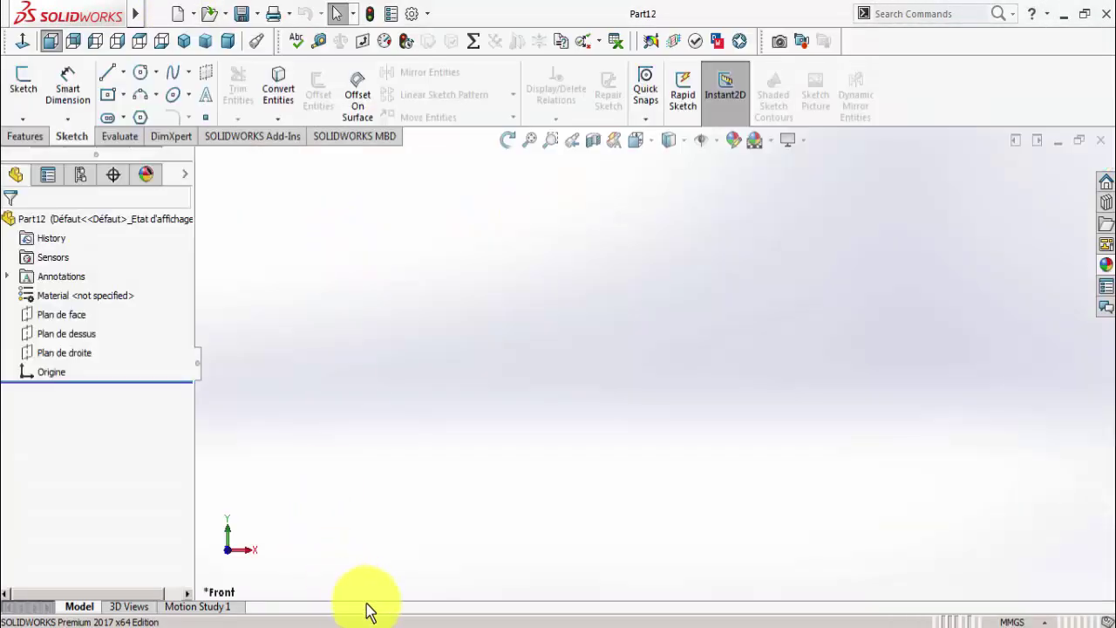
left_click(388, 625)
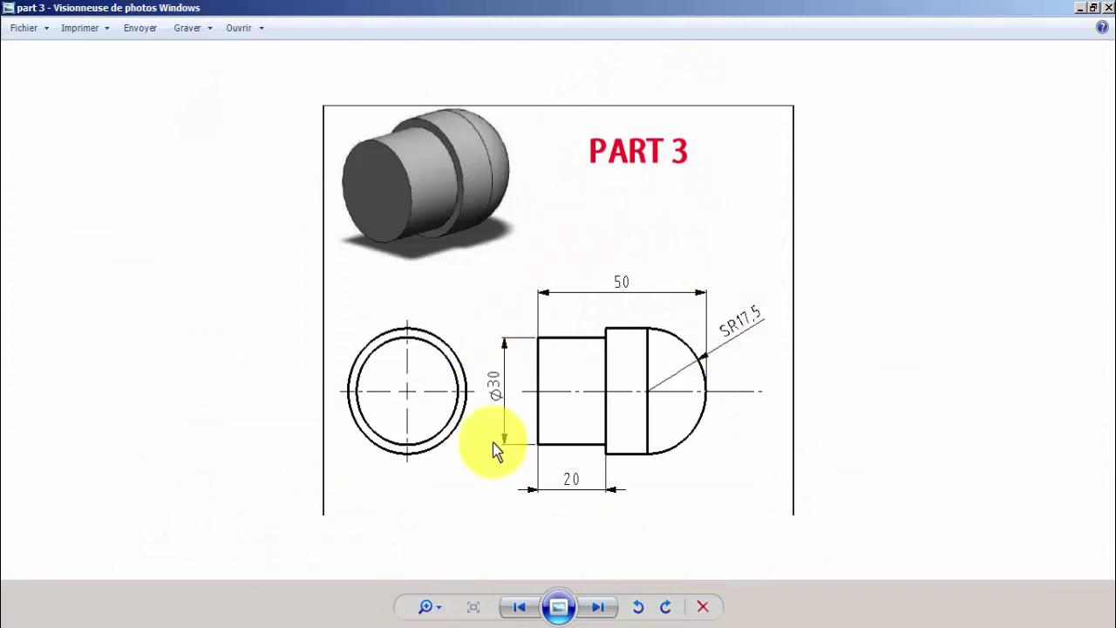
left_click(383, 625)
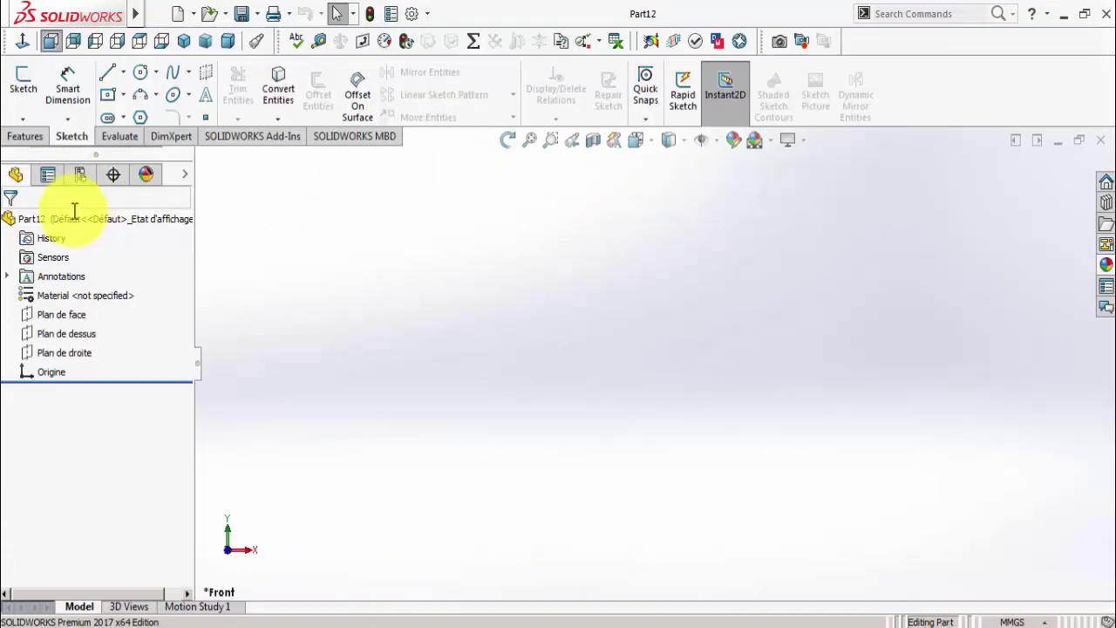
Start a sketch on Plan de face and draw a horizontal midpoint construction line about 102 mm long, centred on the origin
left_click(59, 314)
left_click(20, 90)
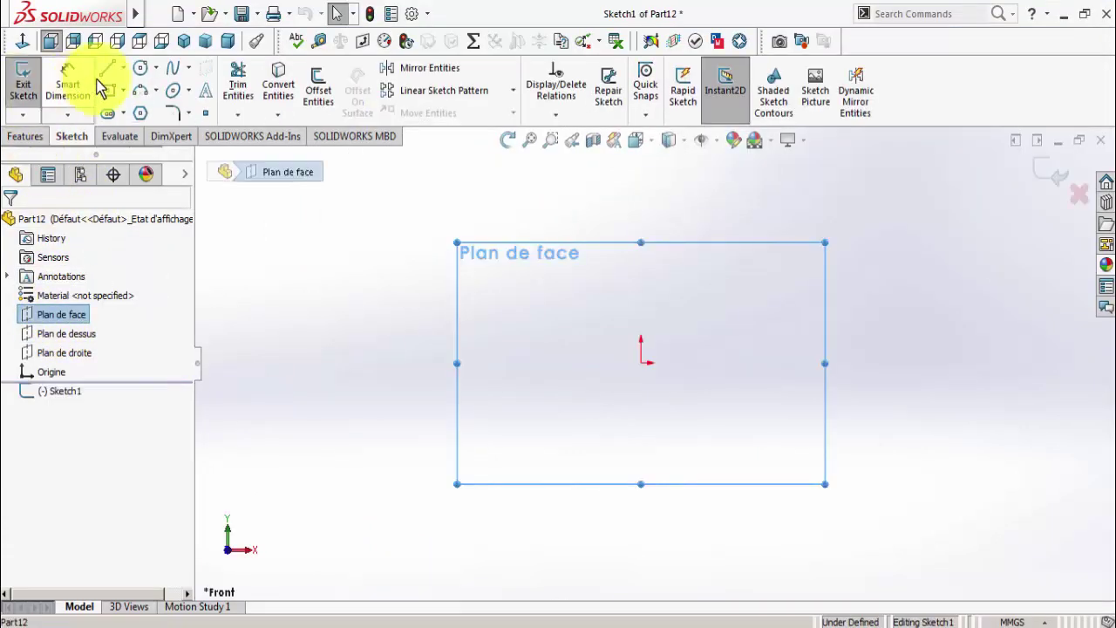
left_click(123, 69)
left_click(125, 120)
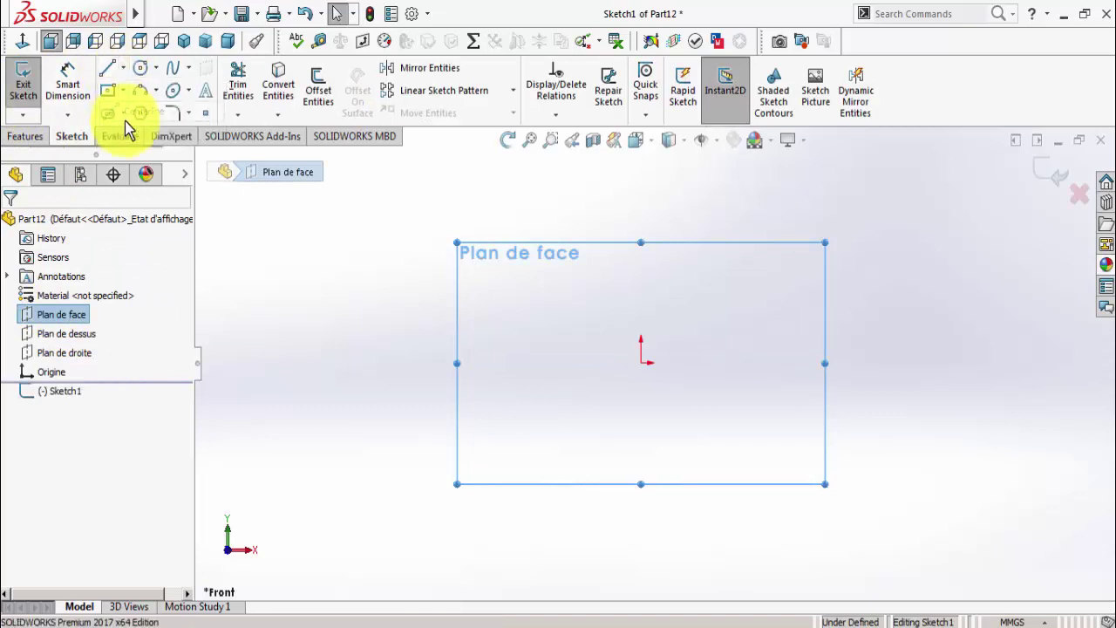
left_click(68, 463)
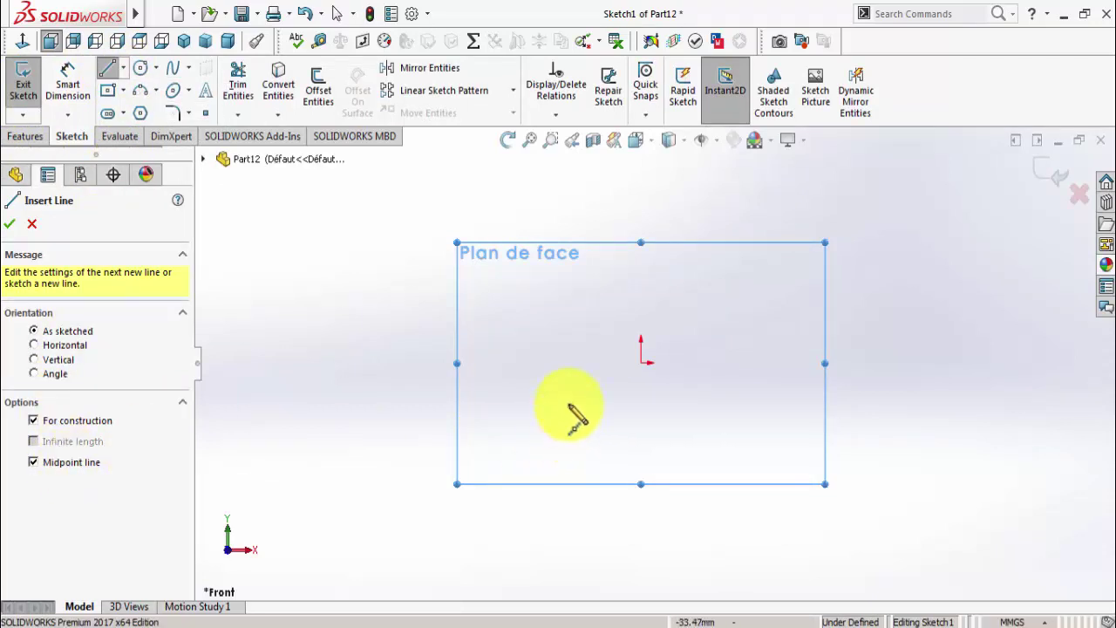
left_click(642, 363)
left_click(537, 362)
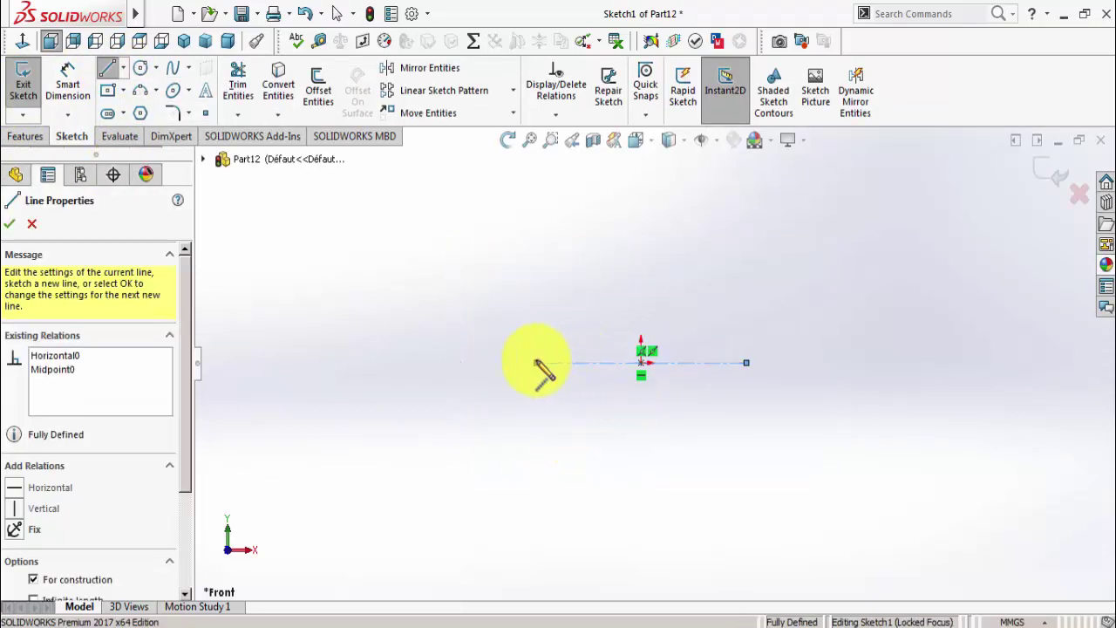
right_click(537, 362)
left_click(567, 373)
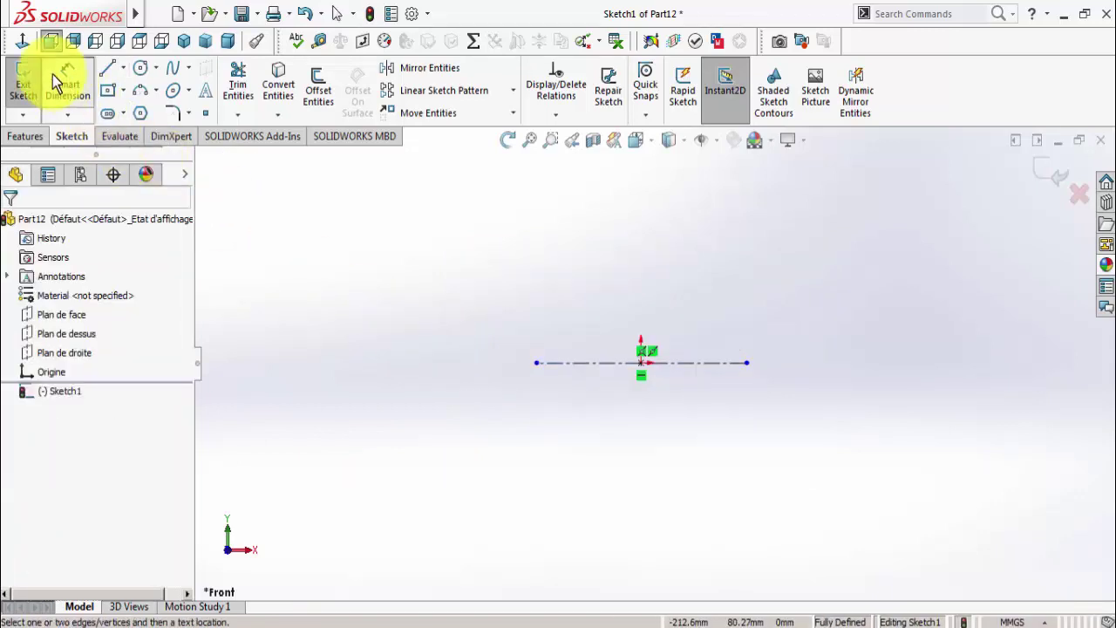
Check the overall length in the Part 3 drawing and dimension the construction line to 50 mm
left_click(375, 619)
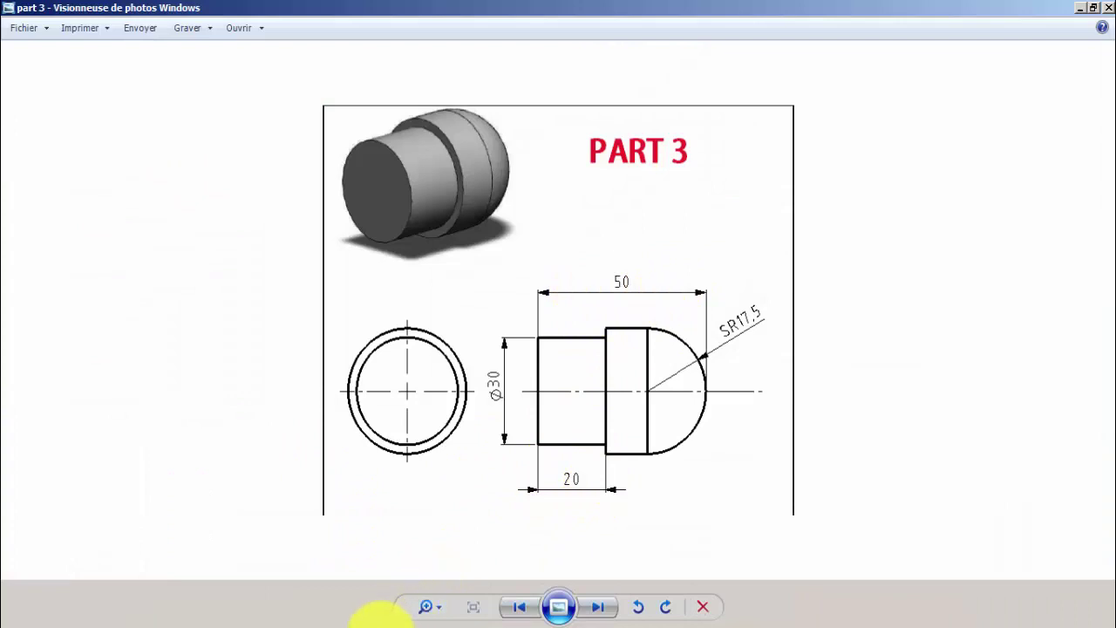
left_click(381, 617)
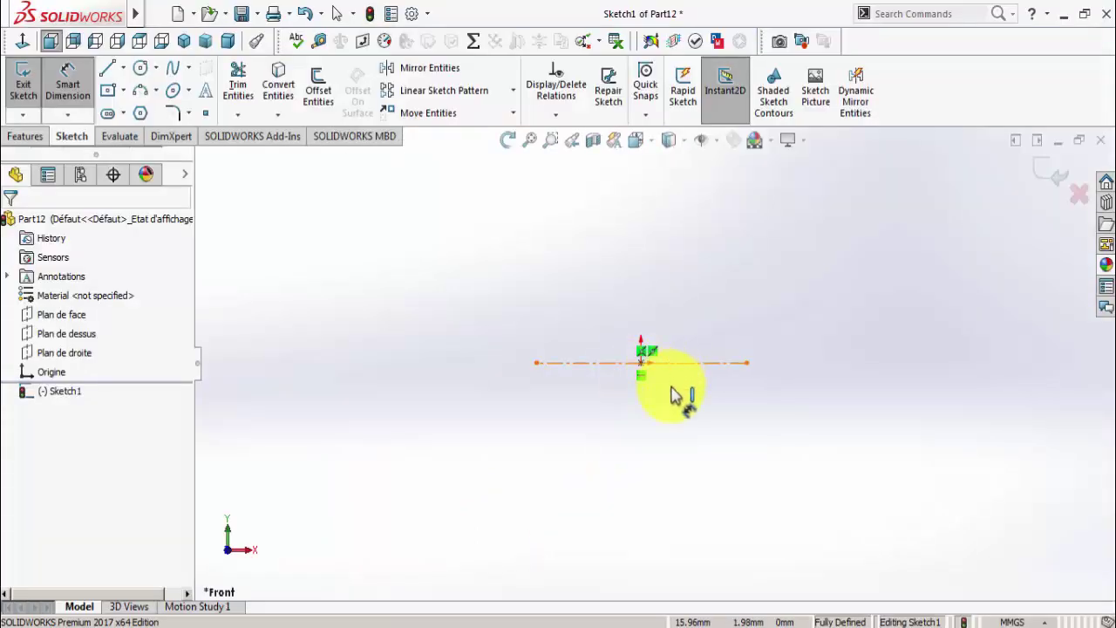
left_click(672, 363)
left_click(669, 399)
type("50")
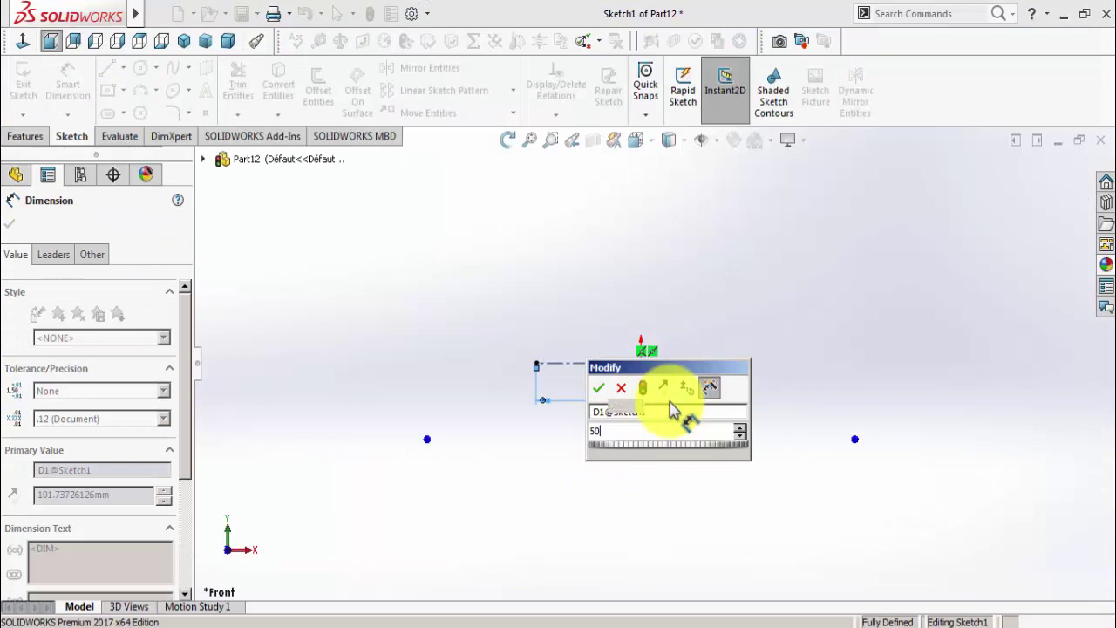
key("Return")
left_click(466, 401)
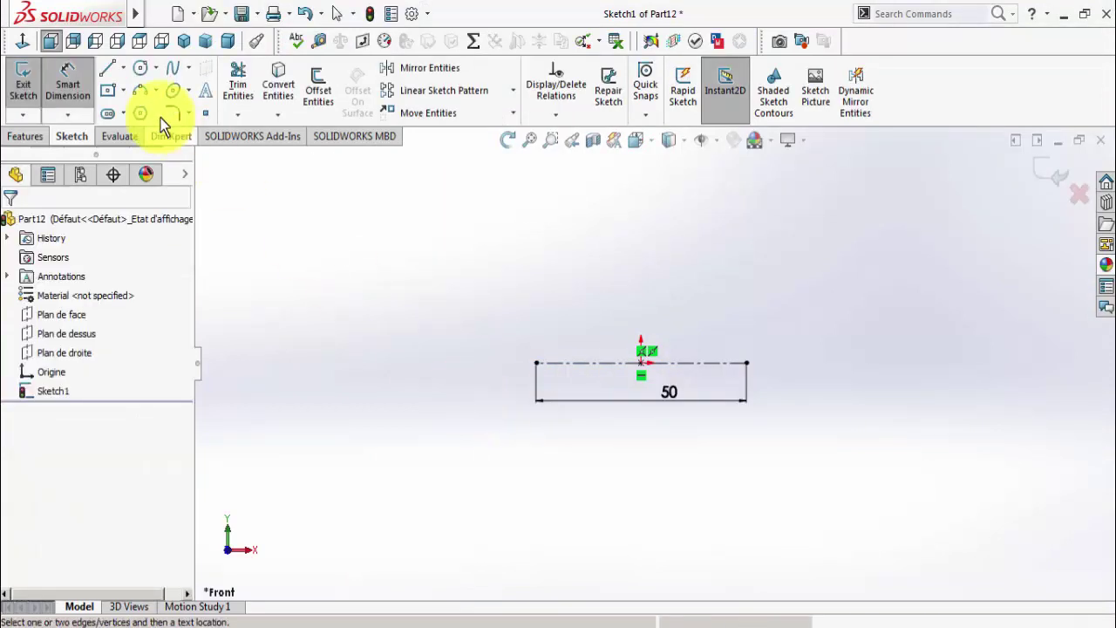
Check the Part 3 drawing and sketch the stepped half profile above the centerline, first step about 16.5 mm long, ending in a tangent arc at the centerline's far end
left_click(107, 74)
left_click(381, 617)
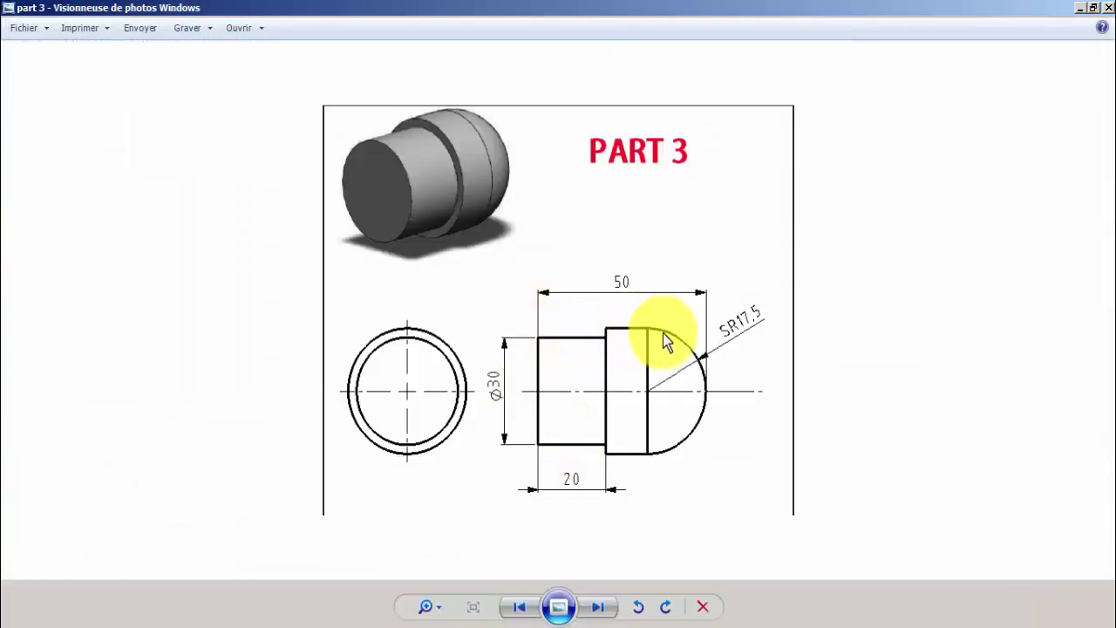
left_click(381, 621)
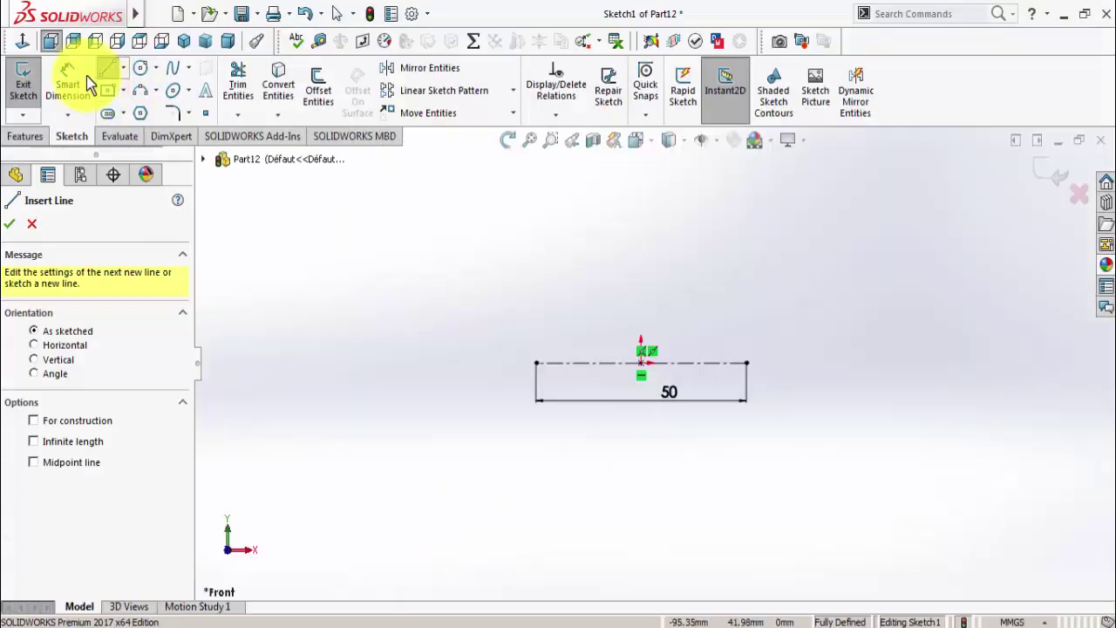
left_click(536, 362)
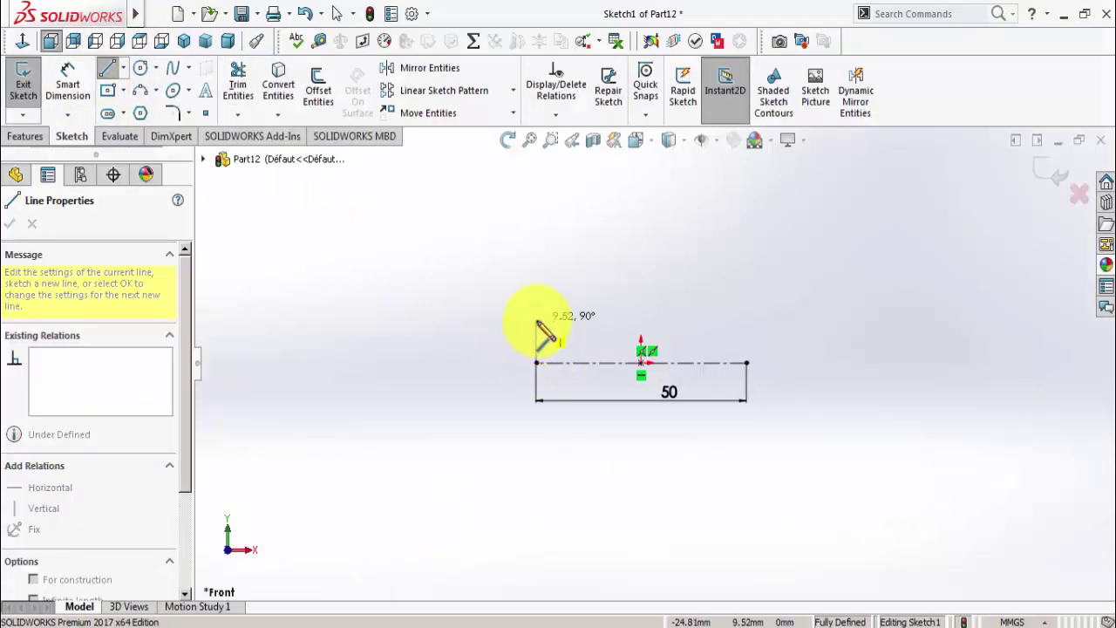
left_click(606, 321)
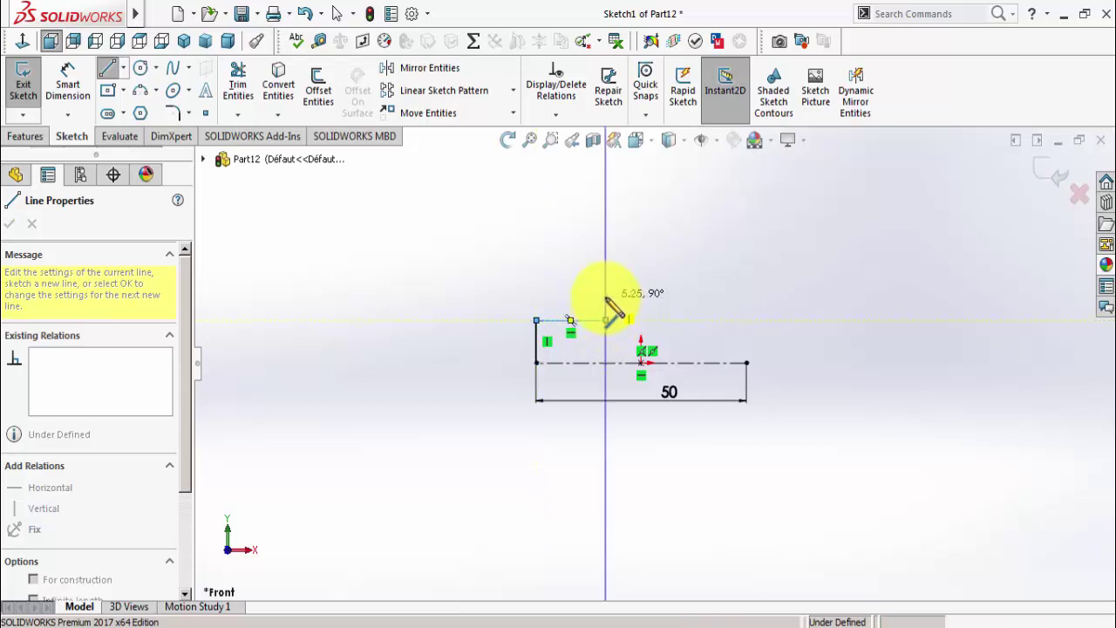
left_click(679, 297)
mouse_move(679, 298)
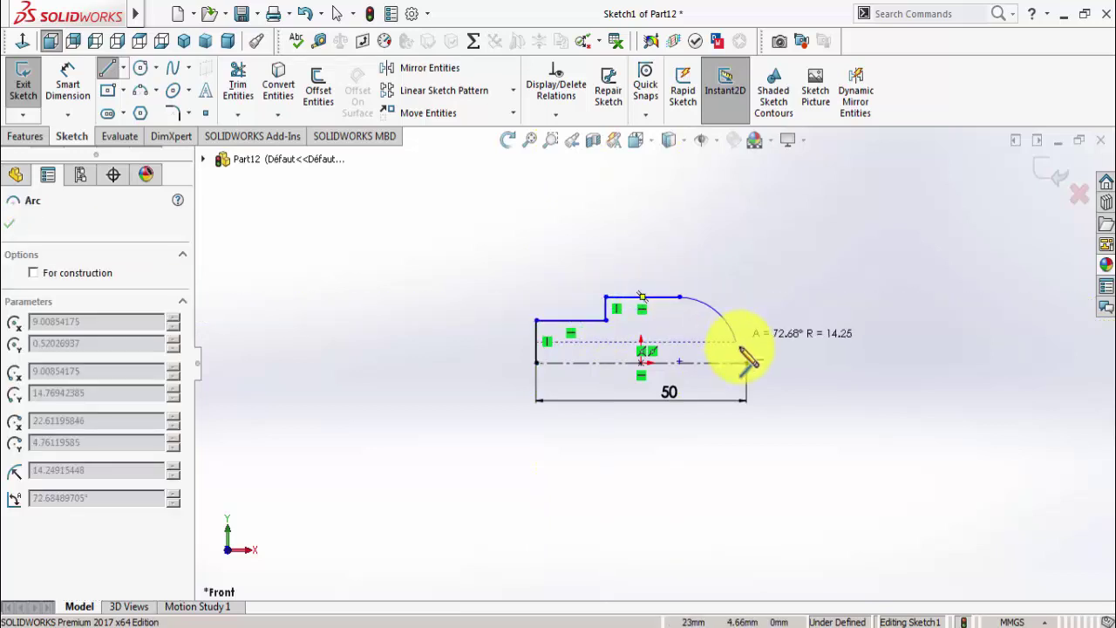
left_click(746, 363)
right_click(747, 369)
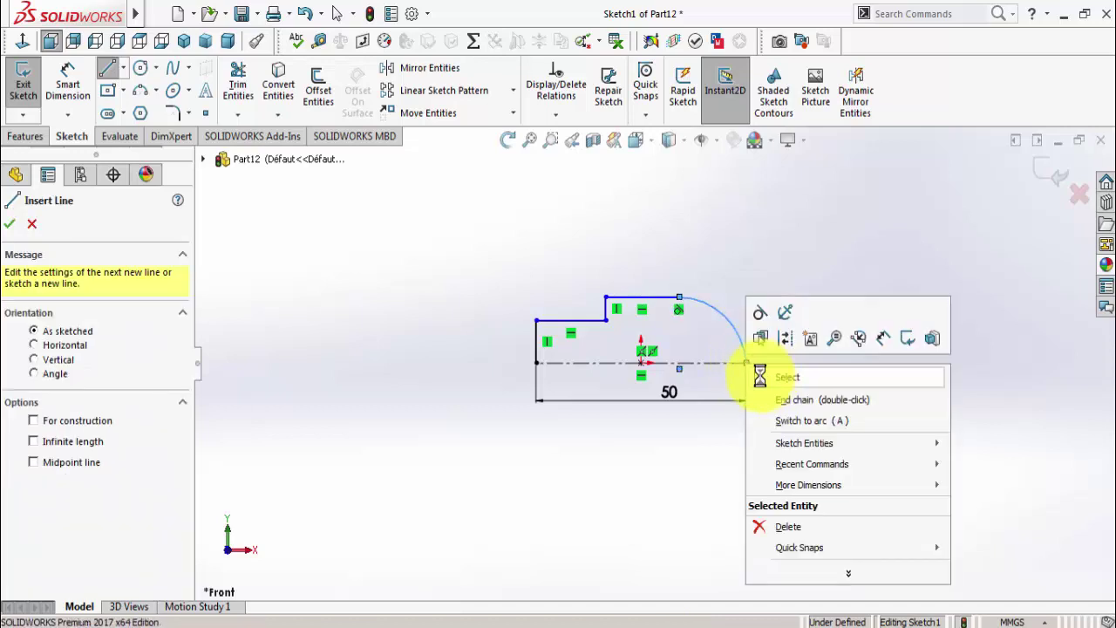
left_click(771, 376)
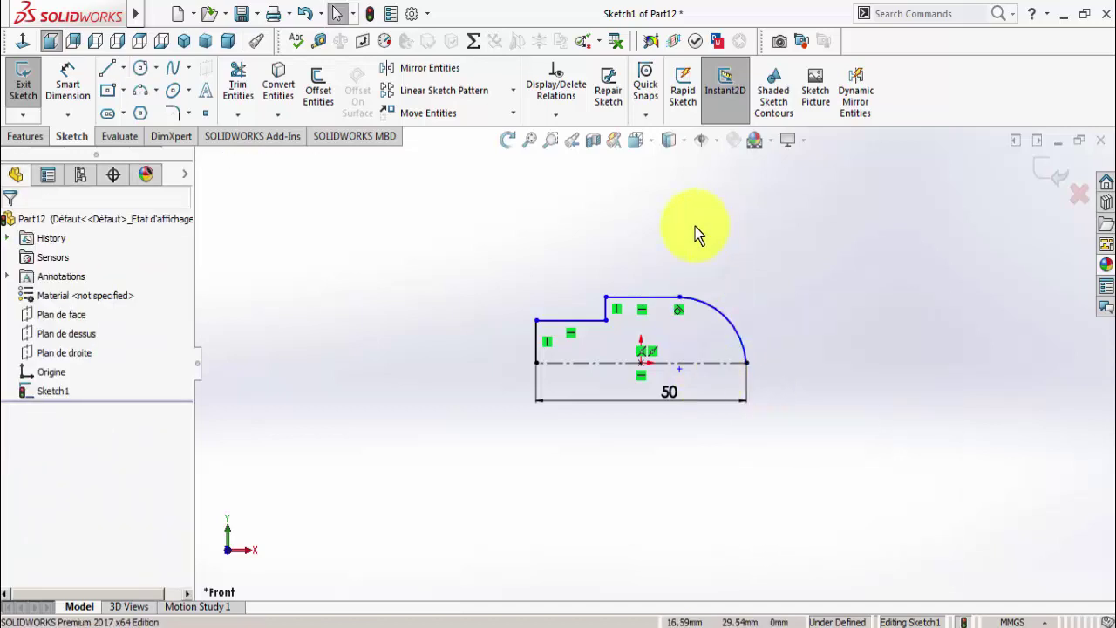
Add a coincident relation between the arc's center point and the construction centerline
left_click(542, 117)
left_click(559, 153)
left_click(679, 369)
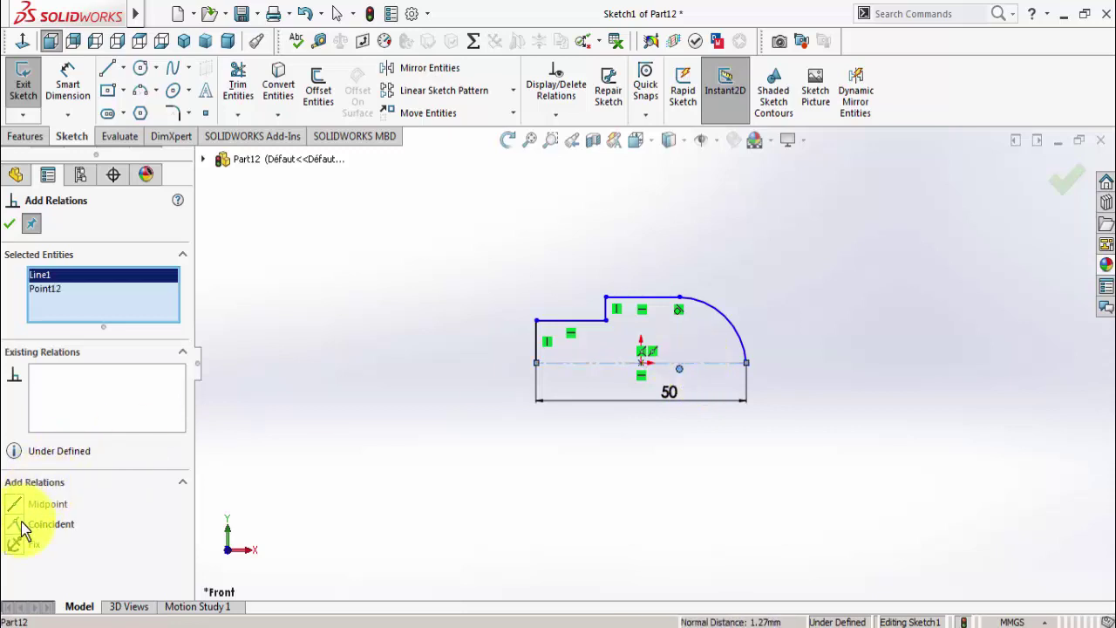
left_click(22, 522)
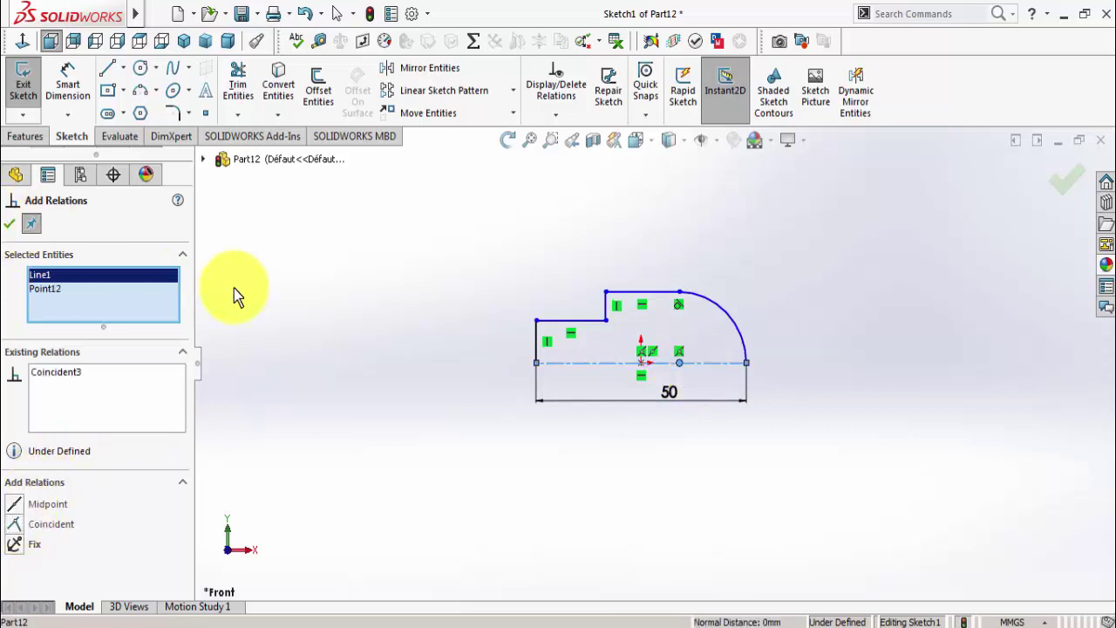
left_click(15, 218)
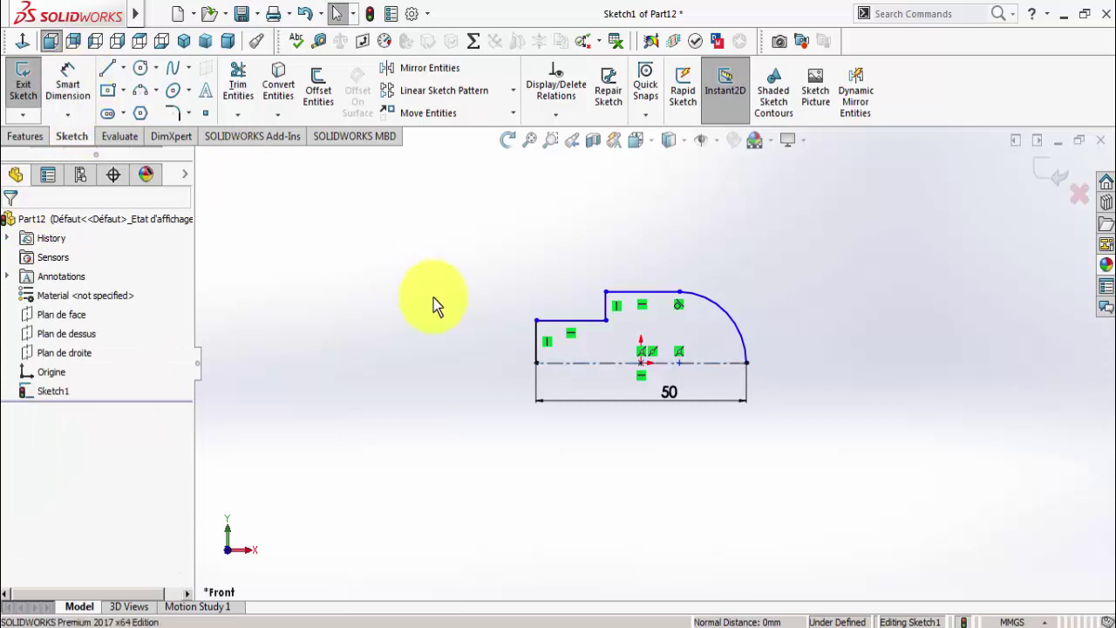
Dimension the horizontal line of the profile's lower step to a length of 20 mm
left_click(583, 323)
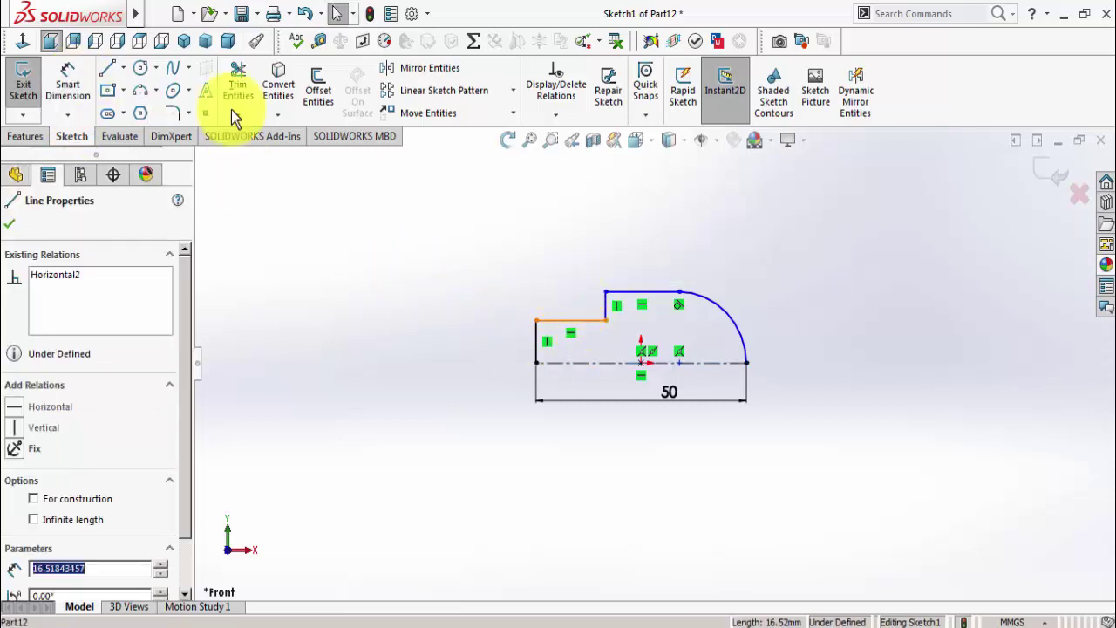
left_click(59, 74)
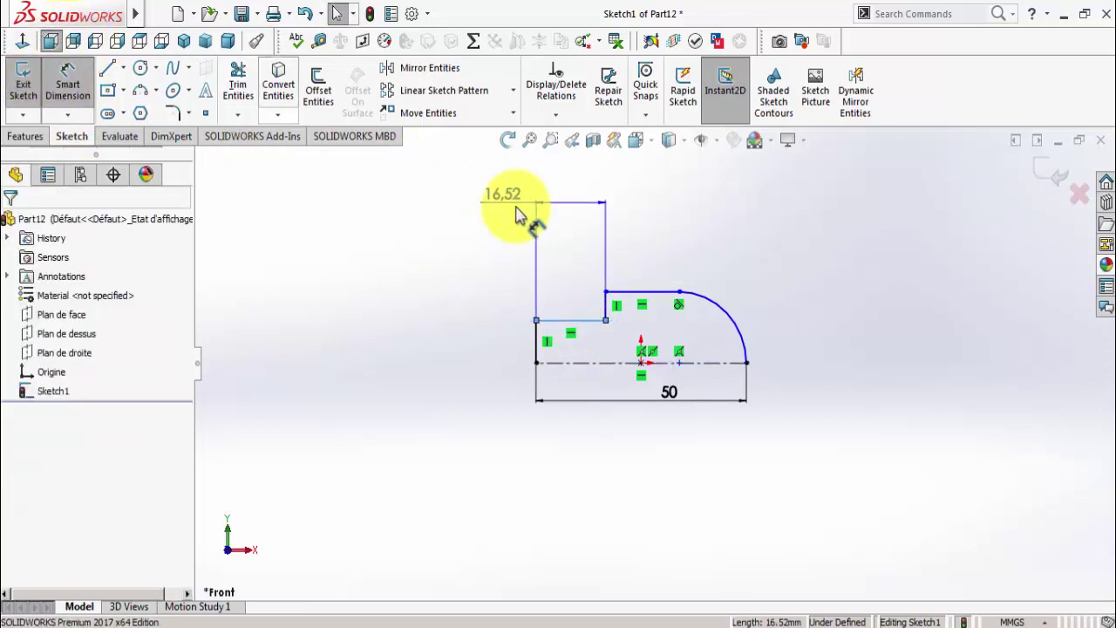
left_click(561, 214)
type("2")
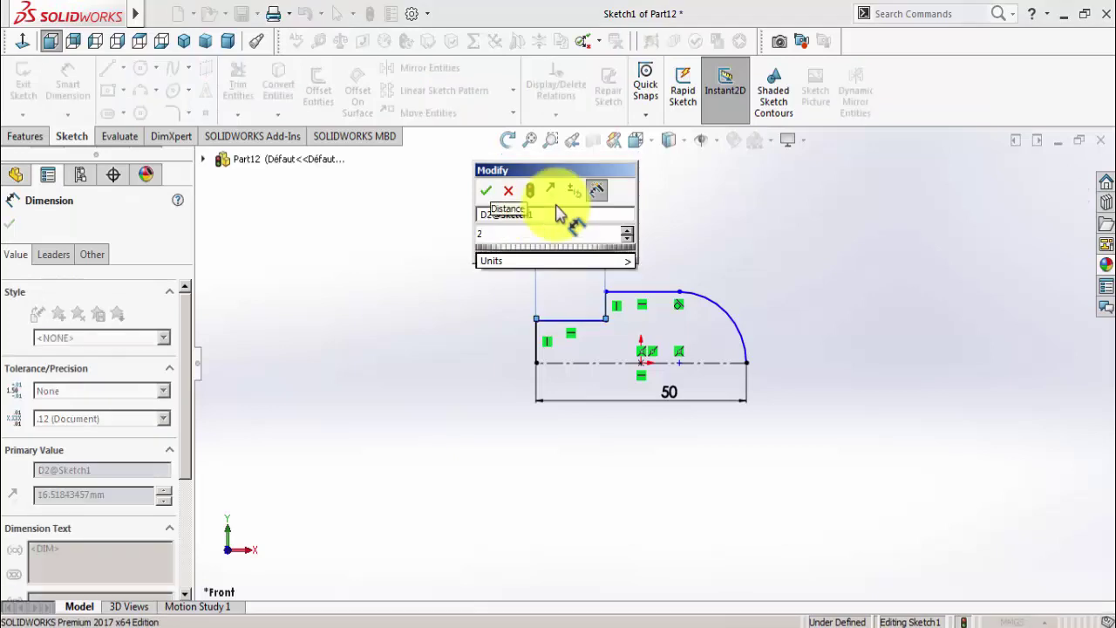
type("0")
key("Return")
key("Escape")
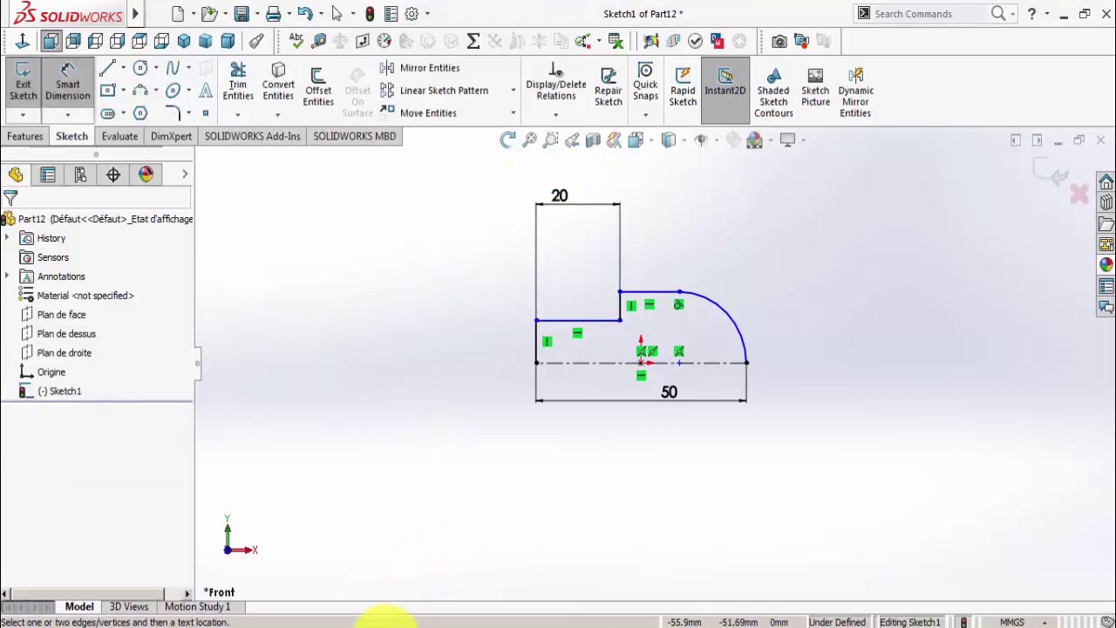
Check the diameter in the Part 3 drawing and dimension the lower step's height above the construction centerline to 30/2 mm
left_click(384, 626)
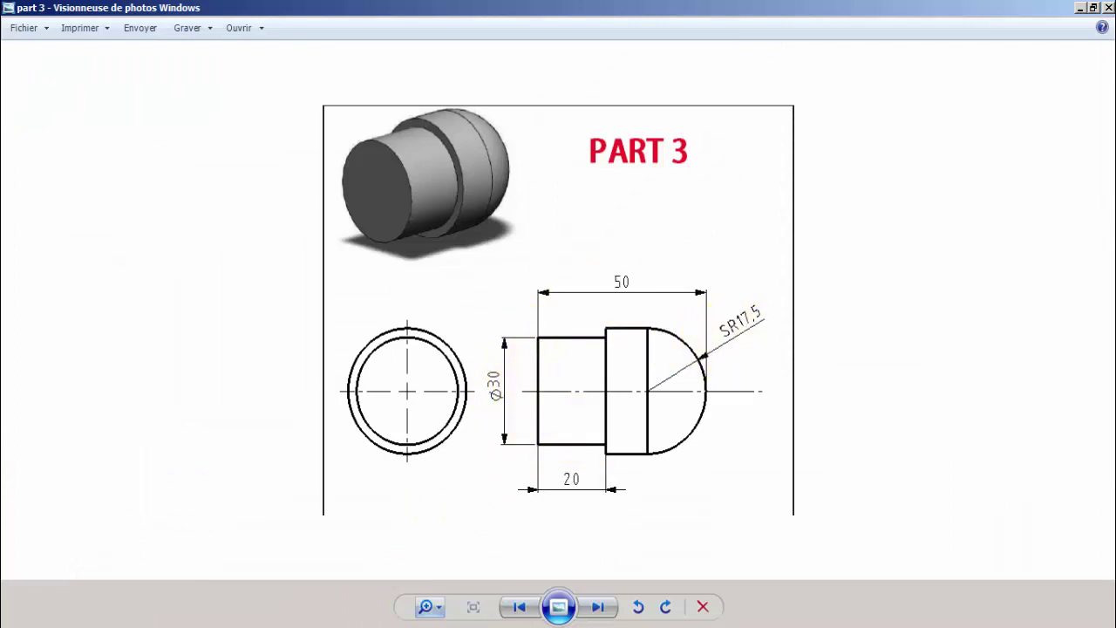
left_click(357, 623)
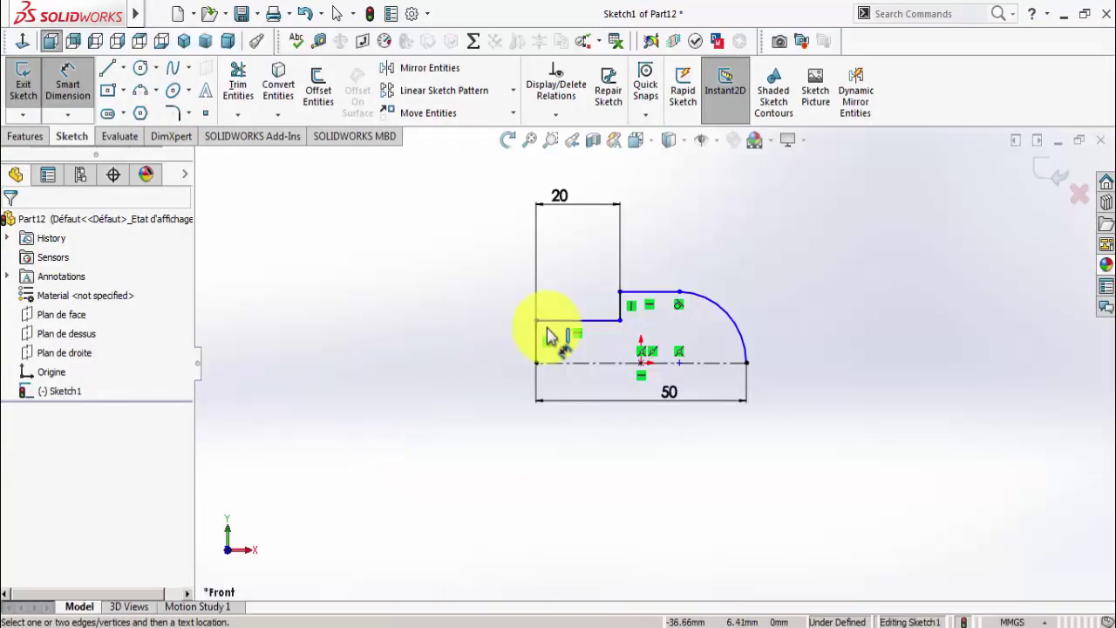
left_click(565, 322)
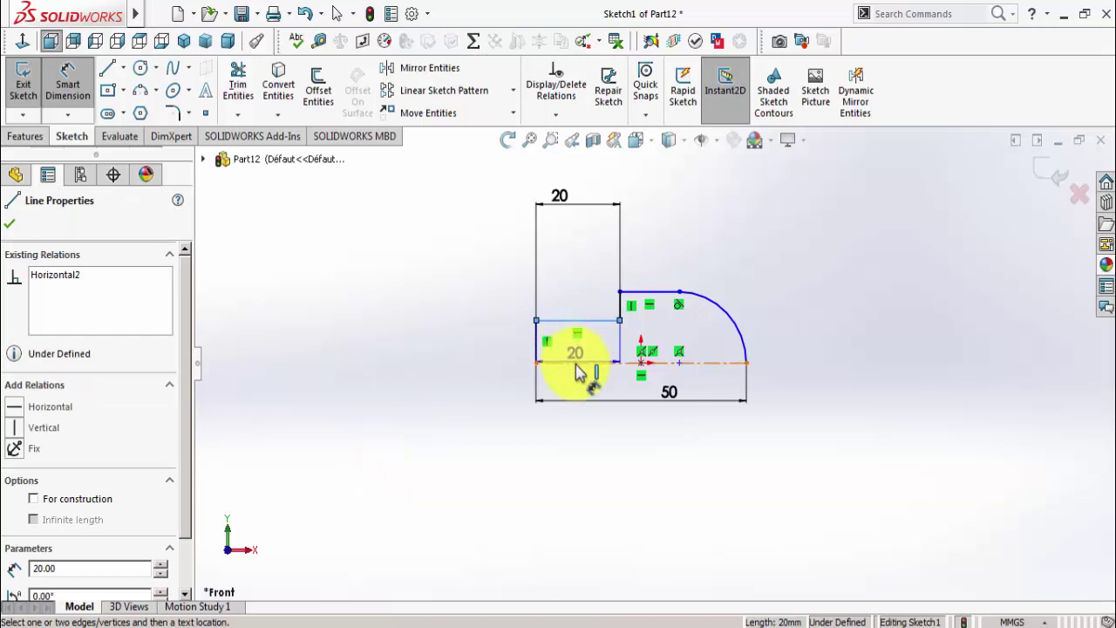
left_click(575, 363)
left_click(449, 349)
type("3")
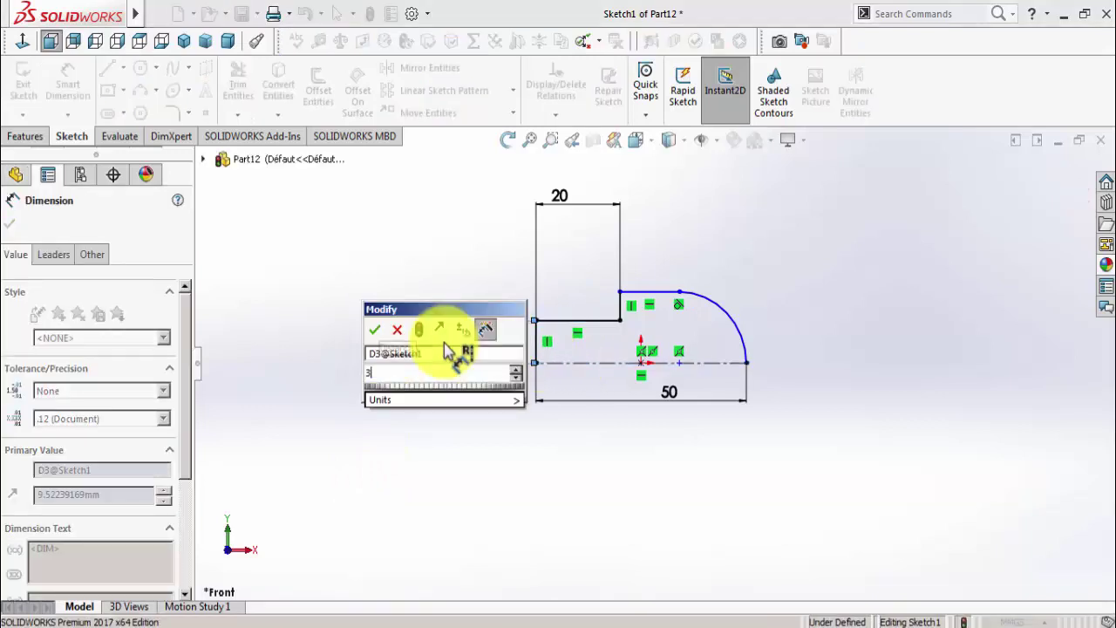
type("0/2")
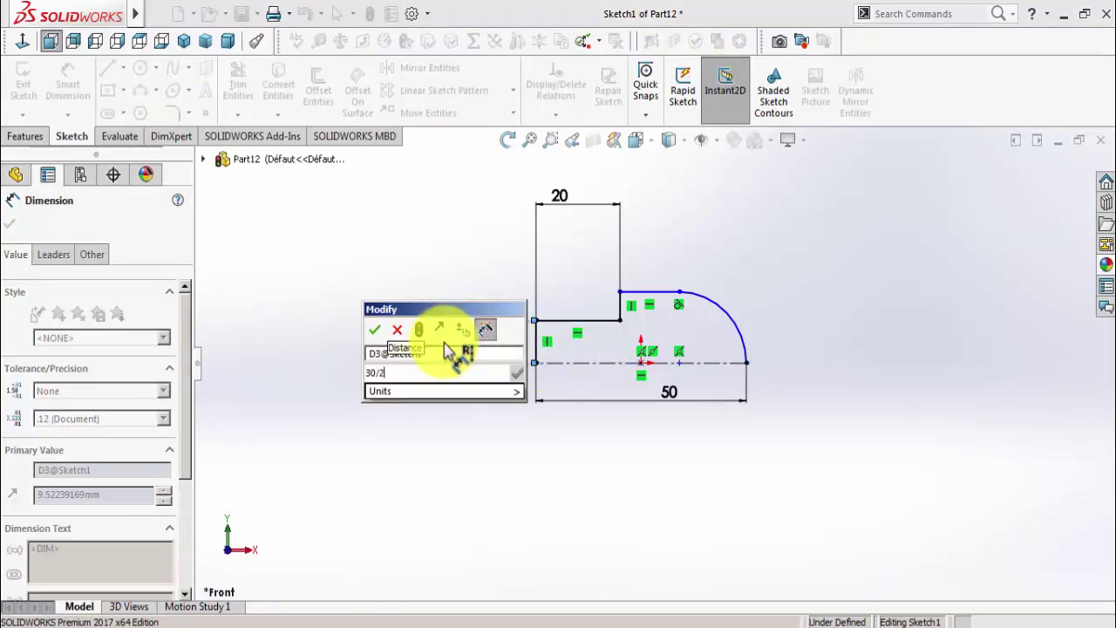
key("Return")
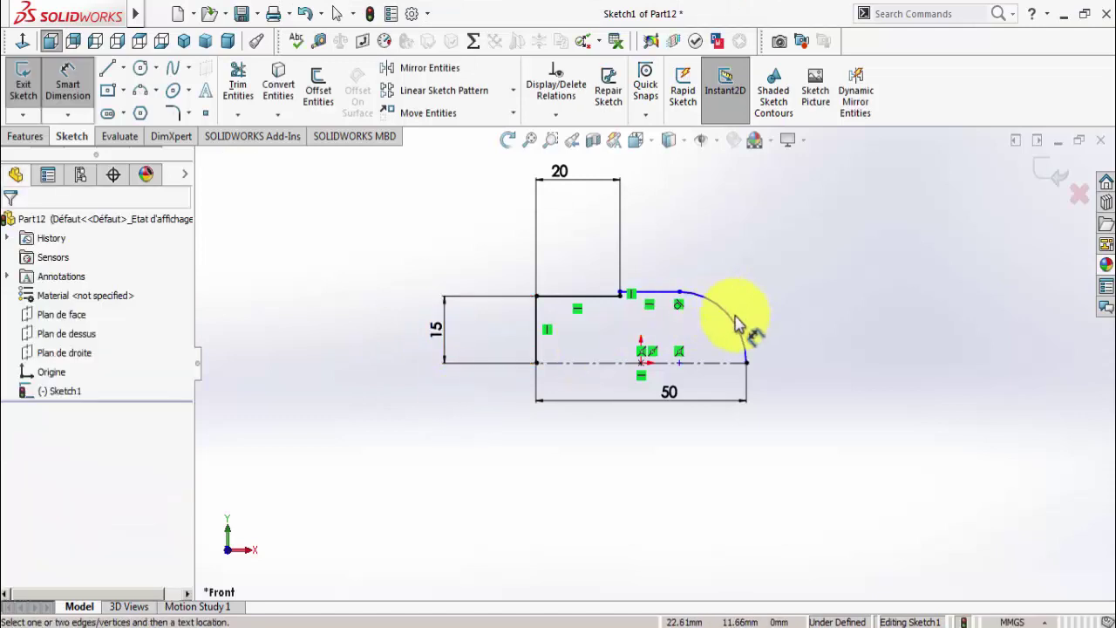